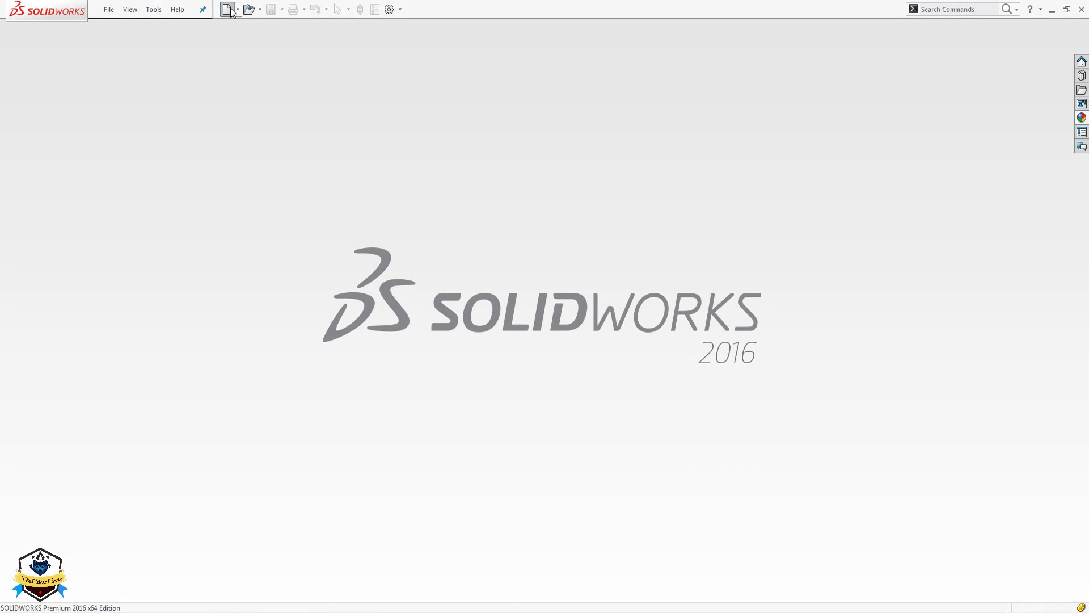
Create a new blank part document, Part3.
{"action": "left_click", "coordinate": [226, 9]}
{"action": "double_click", "coordinate": [340, 211]}
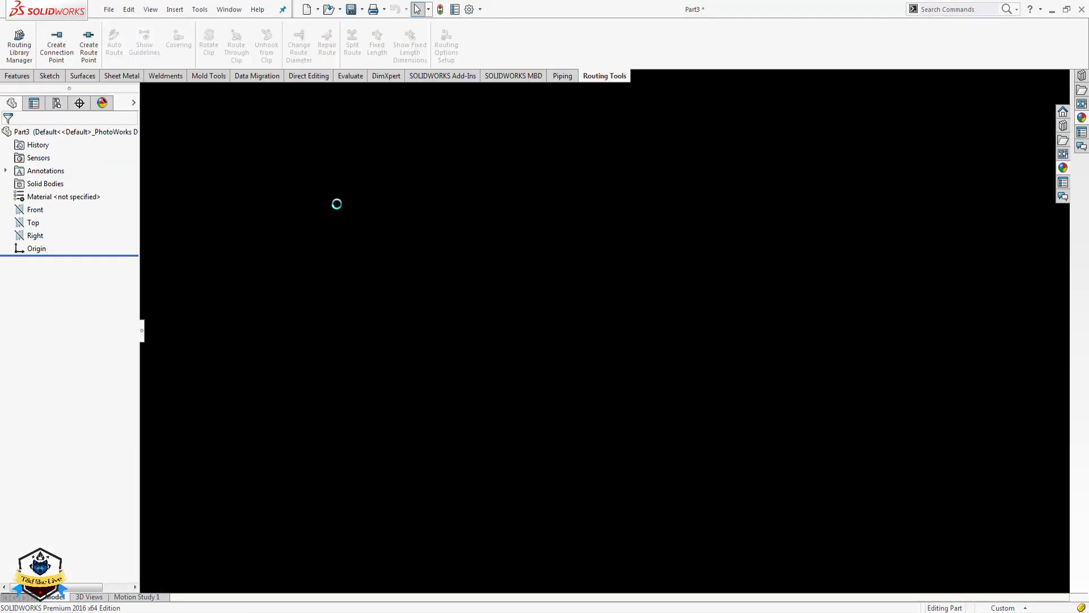
Draw a corner rectangle from the origin on the Front plane, with construction bottom and right sides.
{"action": "left_click", "coordinate": [35, 210]}
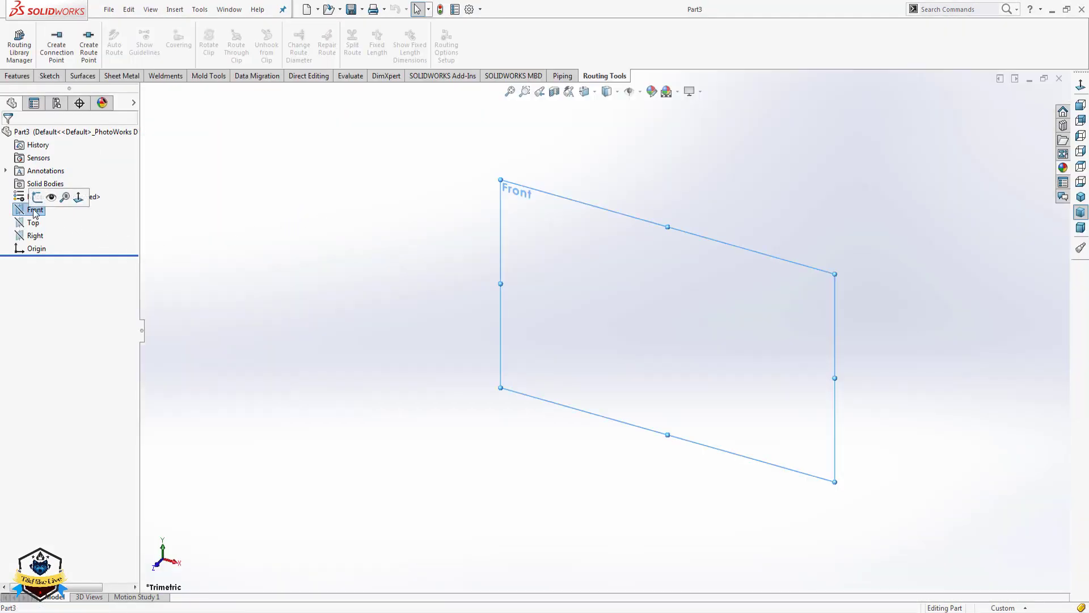
{"action": "left_click", "coordinate": [74, 45]}
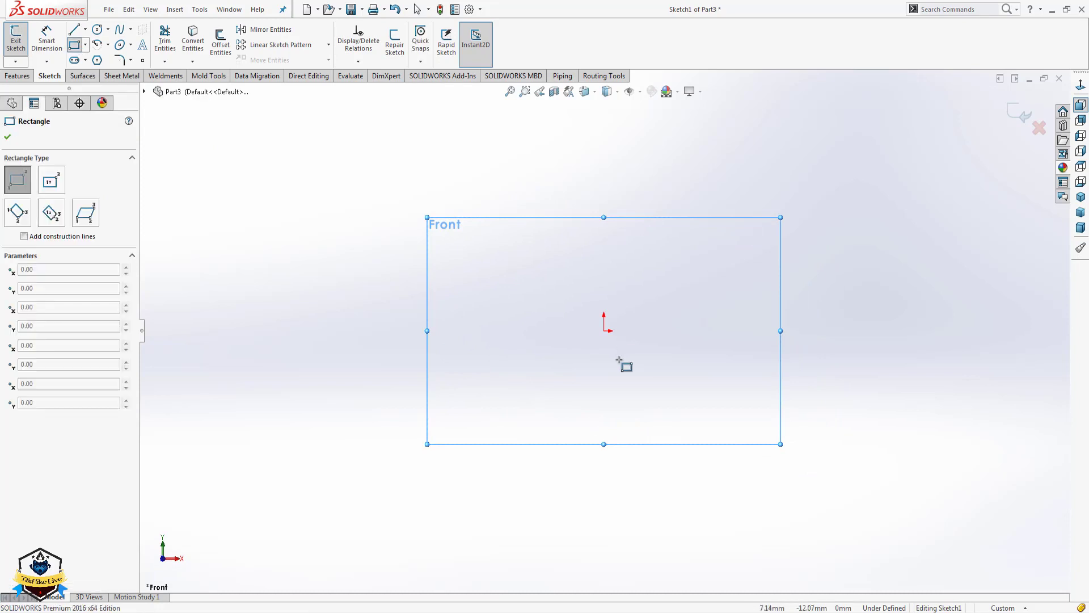
{"action": "left_click", "coordinate": [604, 331]}
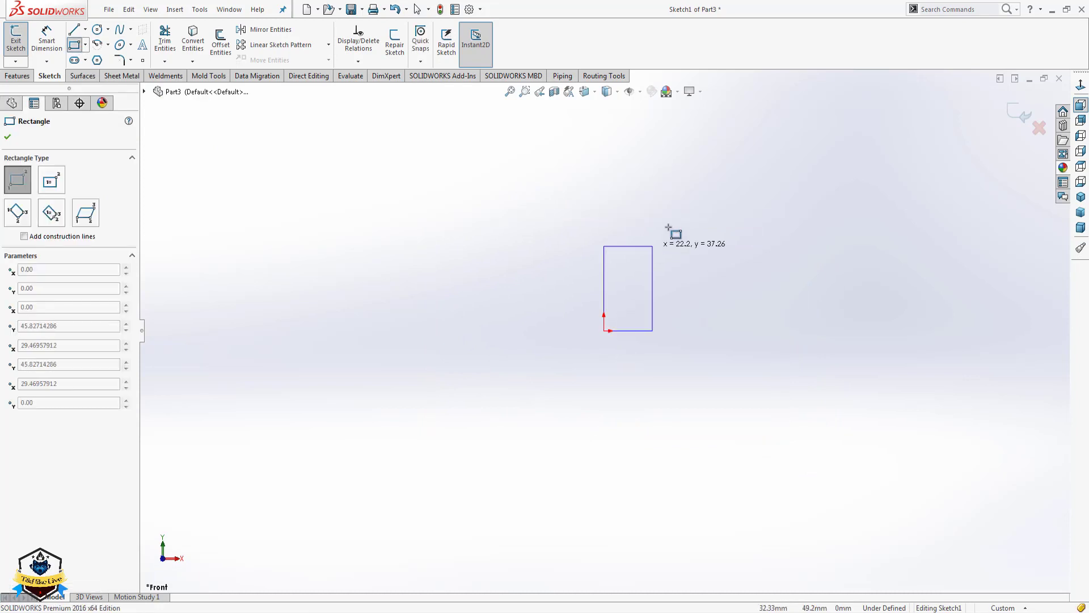
{"action": "left_click", "coordinate": [746, 163]}
{"action": "right_click", "coordinate": [747, 164]}
{"action": "left_click", "coordinate": [761, 169]}
{"action": "left_click_drag", "start_coordinate": [762, 395], "coordinate": [712, 292]}
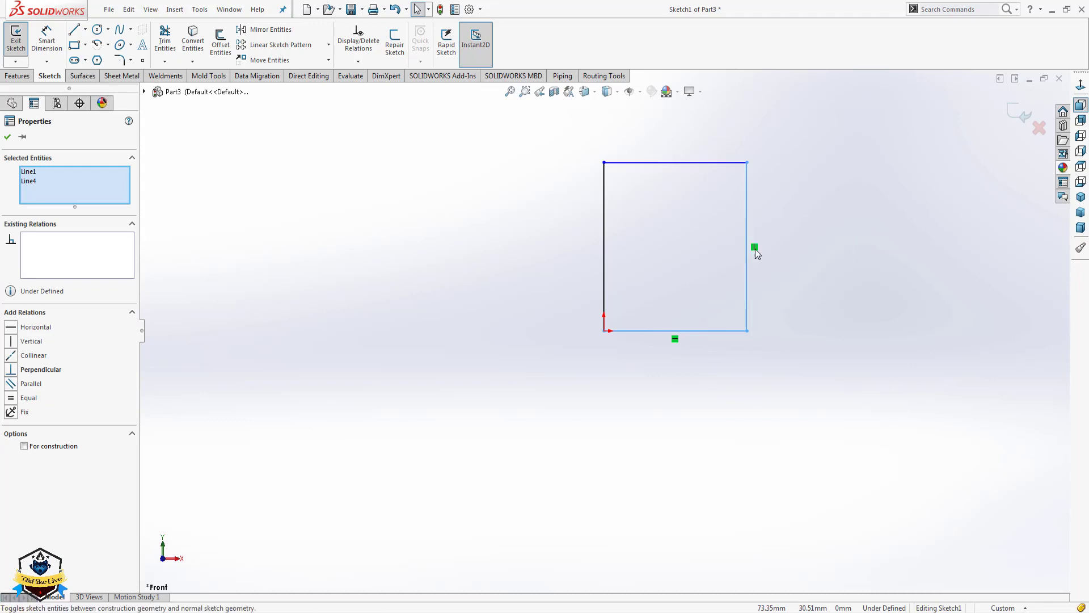
{"action": "left_click", "coordinate": [727, 351]}
Dimension the left and top sides of the square to 43 each.
{"action": "left_click", "coordinate": [47, 37]}
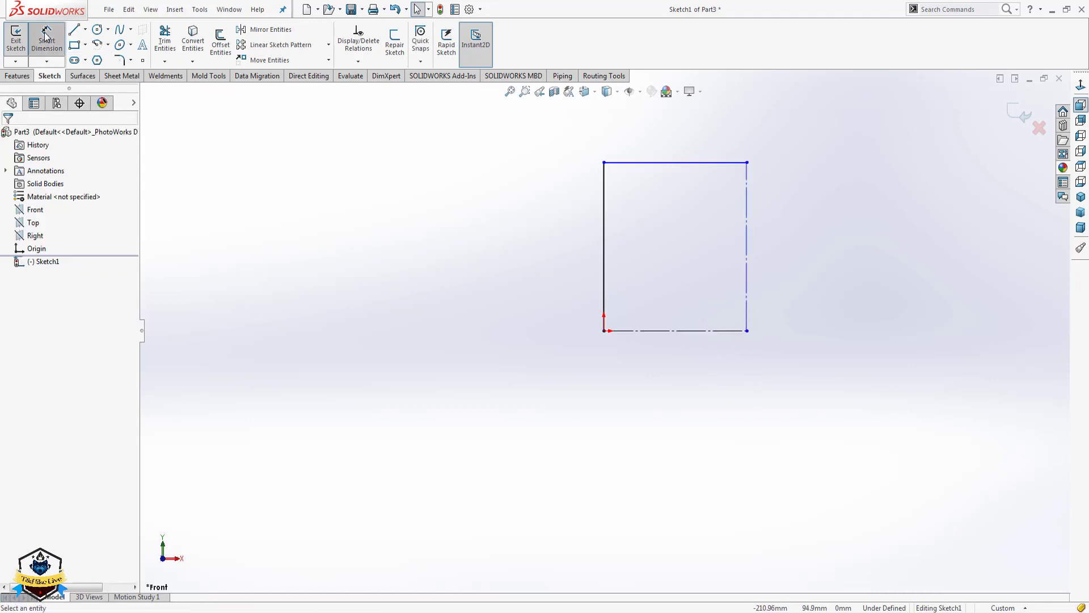
{"action": "left_click", "coordinate": [602, 202]}
{"action": "left_click", "coordinate": [500, 248]}
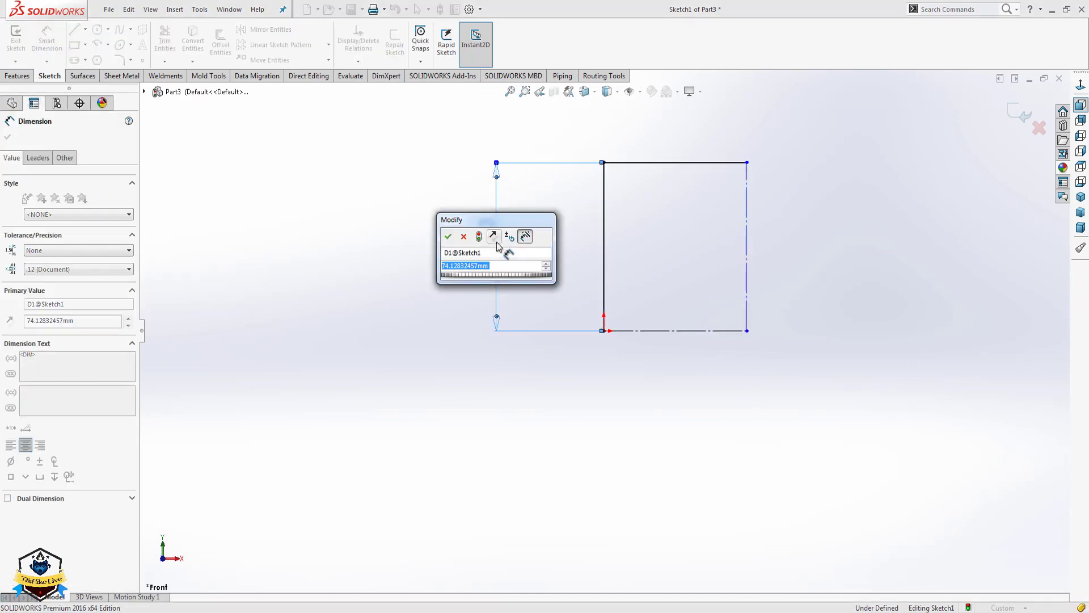
{"action": "type", "text": "43"}
{"action": "key", "text": "Return"}
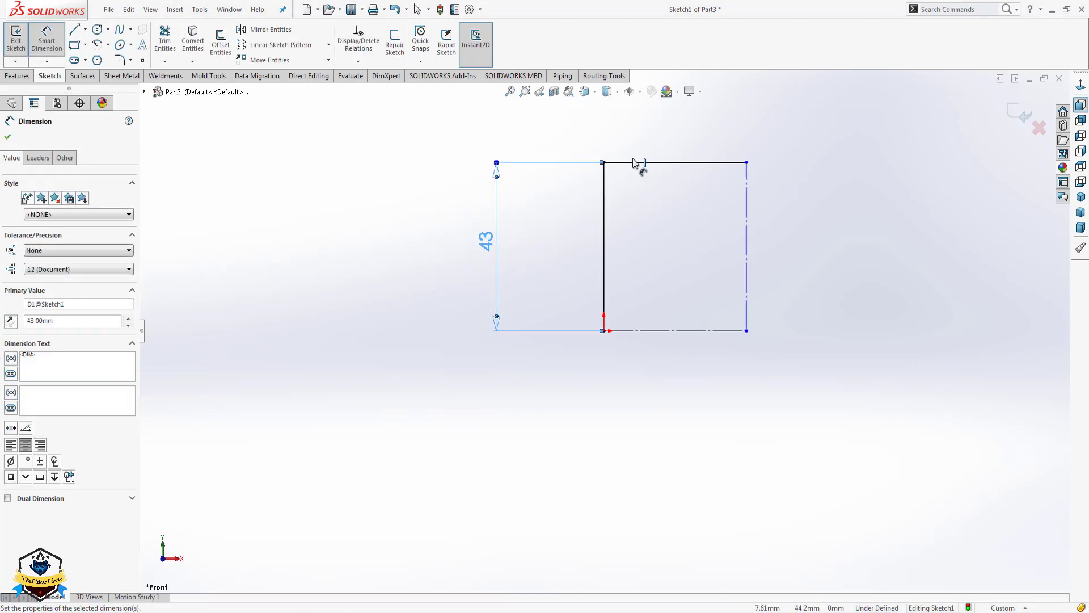
{"action": "left_click", "coordinate": [635, 167]}
{"action": "left_click", "coordinate": [650, 162]}
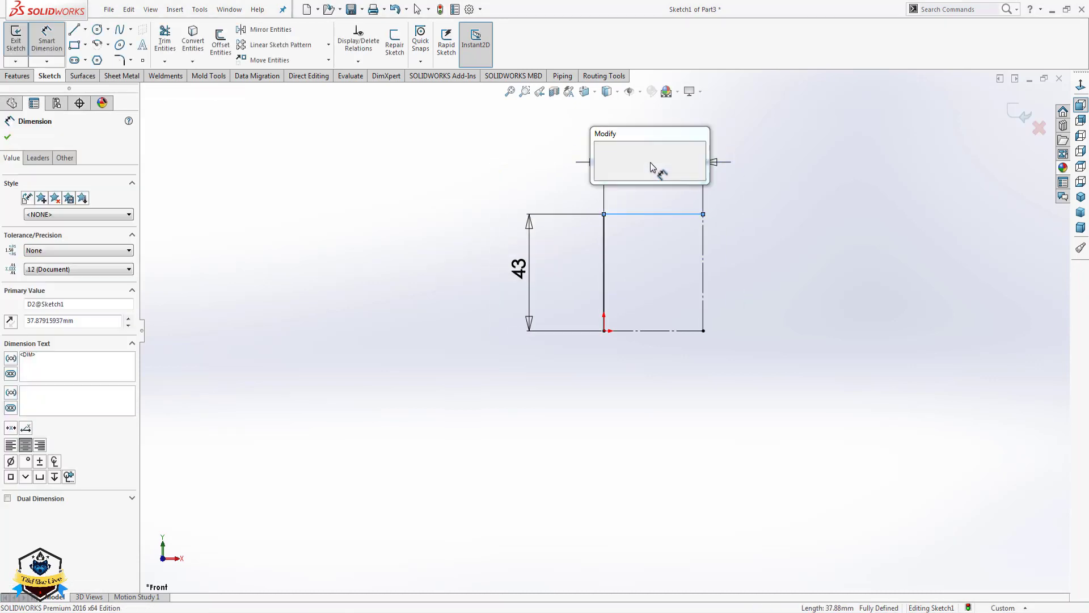
{"action": "type", "text": "43"}
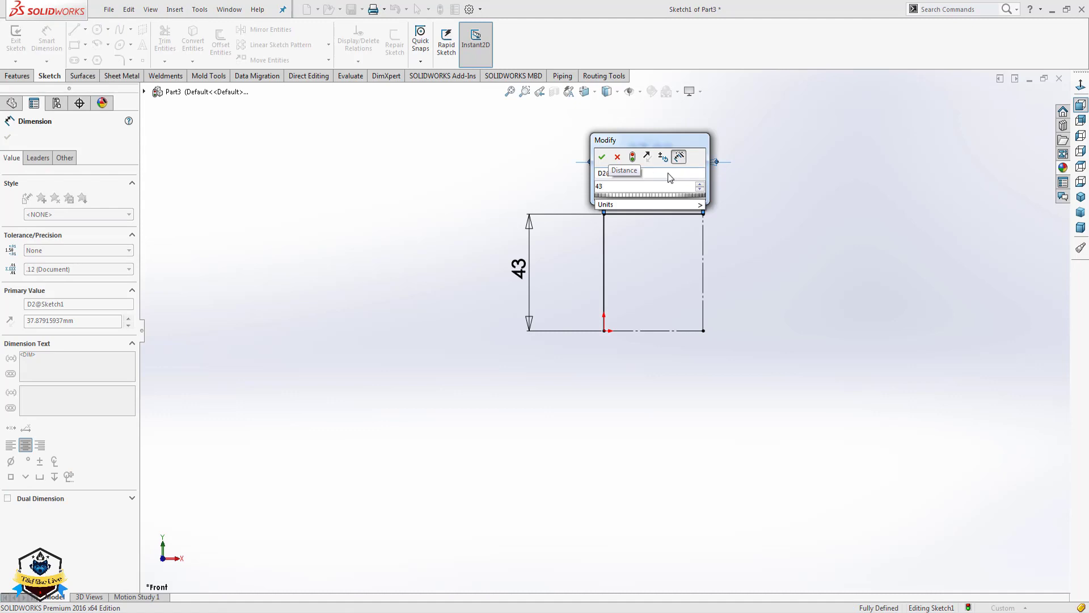
{"action": "left_click", "coordinate": [668, 173]}
{"action": "type", "text": "H1"}
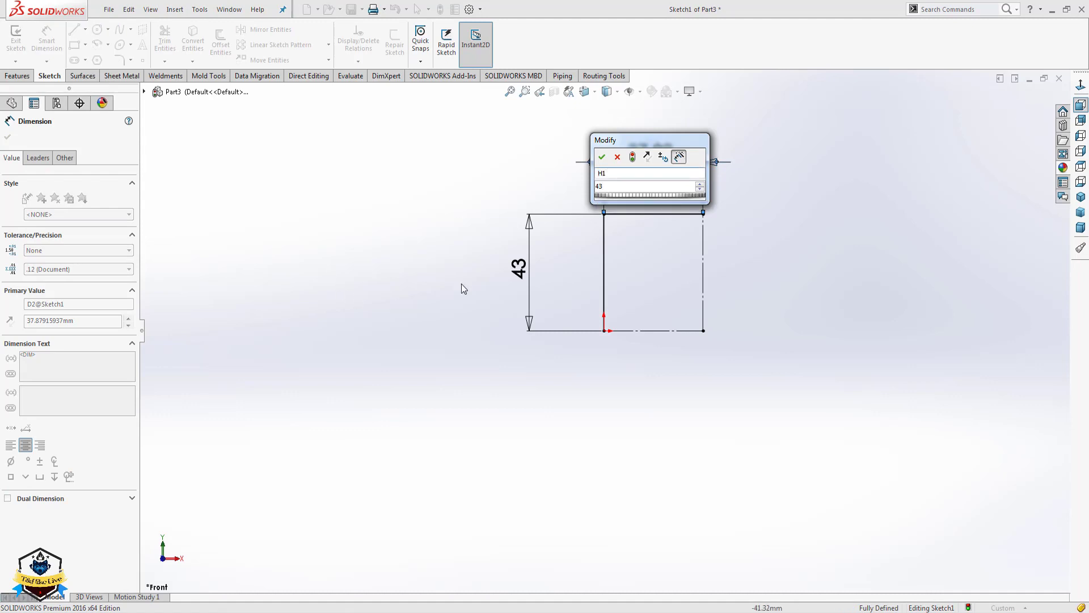
{"action": "left_click", "coordinate": [602, 157]}
{"action": "left_click", "coordinate": [547, 267]}
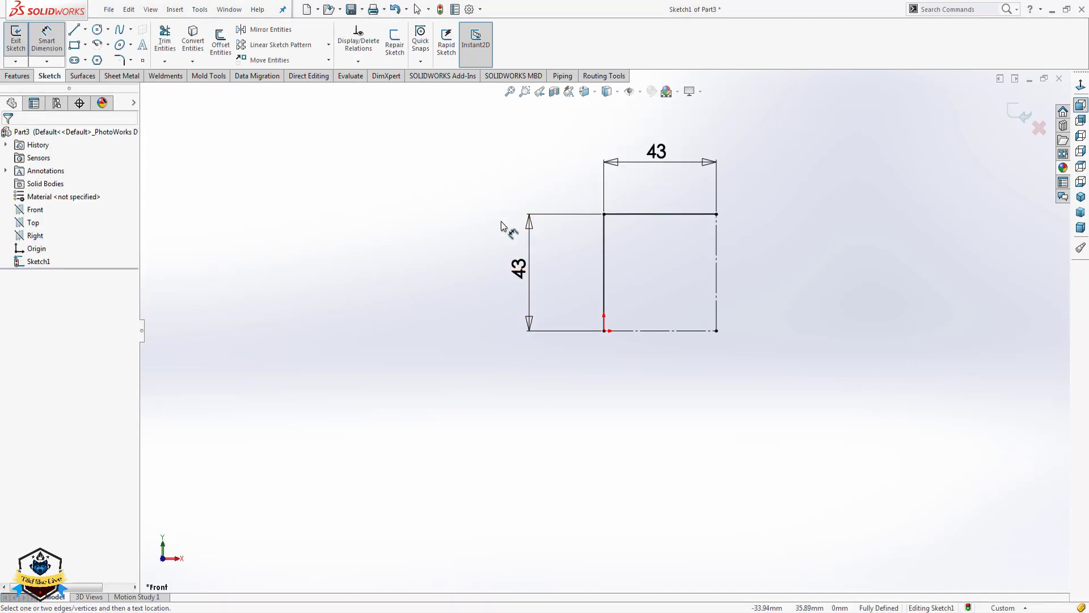
{"action": "left_click", "coordinate": [563, 213]}
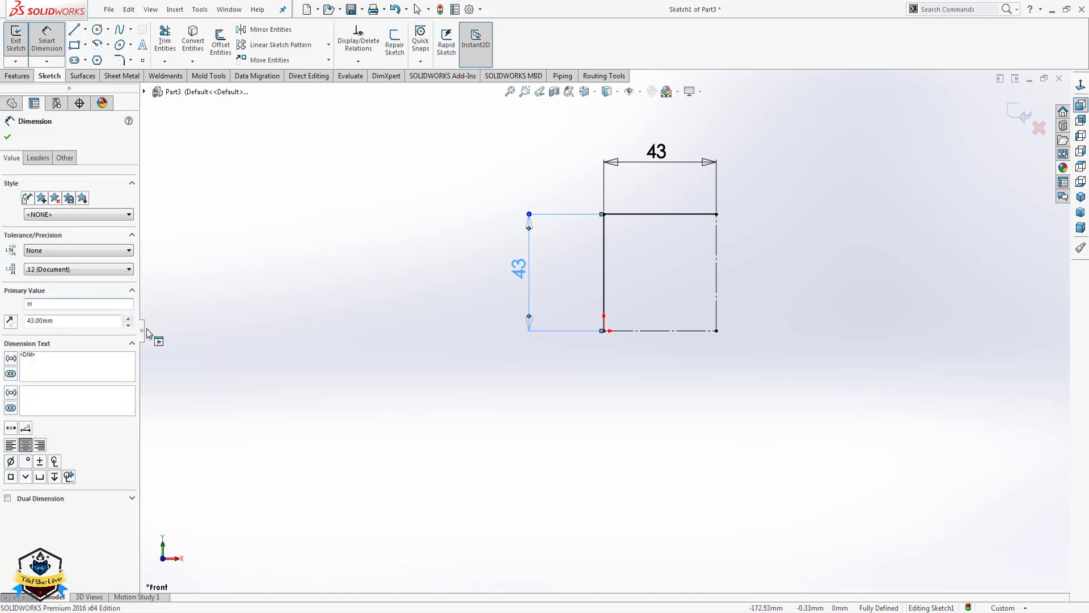
{"action": "left_click", "coordinate": [499, 403]}
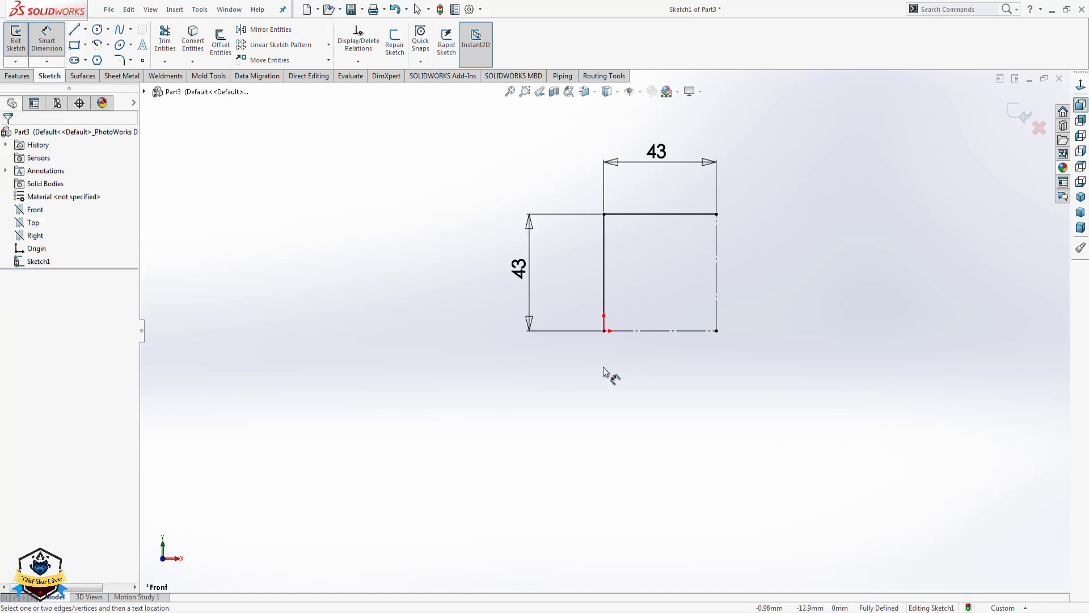
Apply a 13 mm sketch fillet to the square's top-left corner and check the R13 dimension.
{"action": "left_click", "coordinate": [119, 60]}
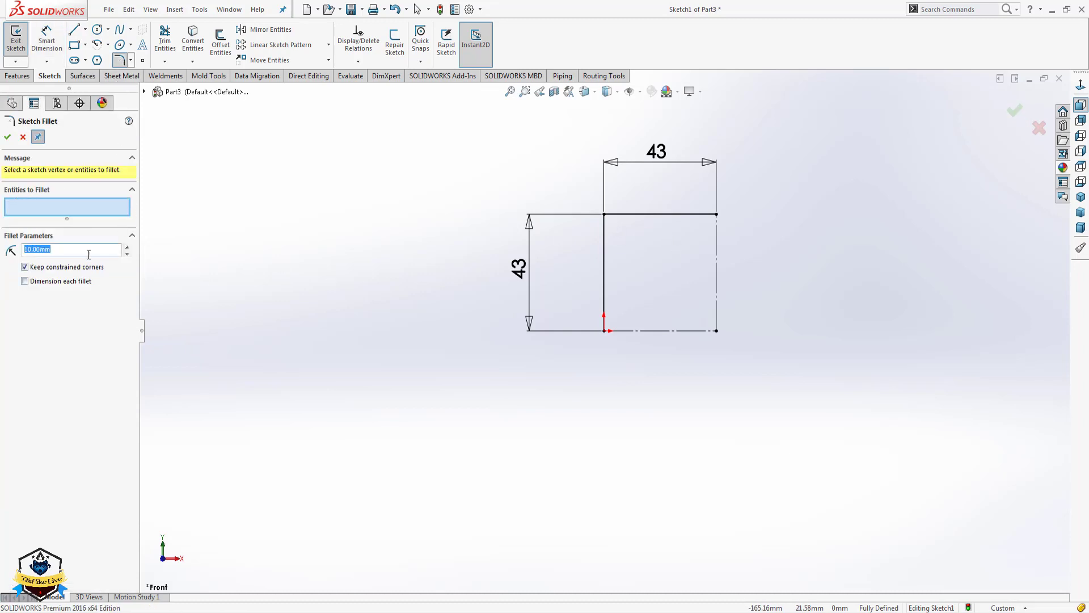
{"action": "type", "text": "13"}
{"action": "left_click", "coordinate": [604, 215]}
{"action": "left_click", "coordinate": [8, 137]}
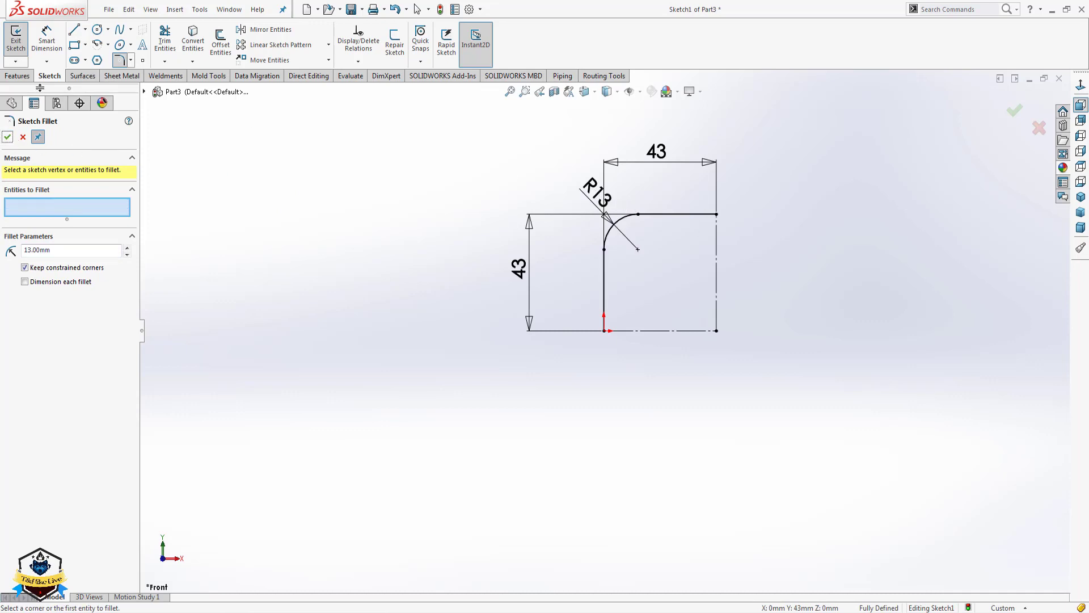
{"action": "left_click", "coordinate": [8, 136]}
{"action": "left_click", "coordinate": [626, 247]}
{"action": "type", "text": "RB"}
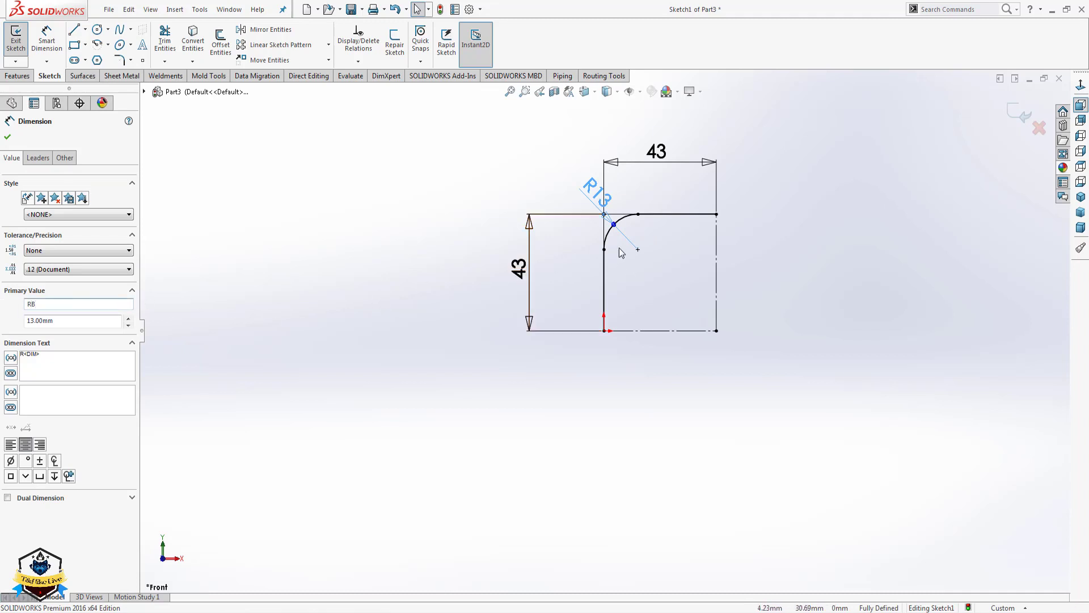
{"action": "left_click", "coordinate": [661, 251]}
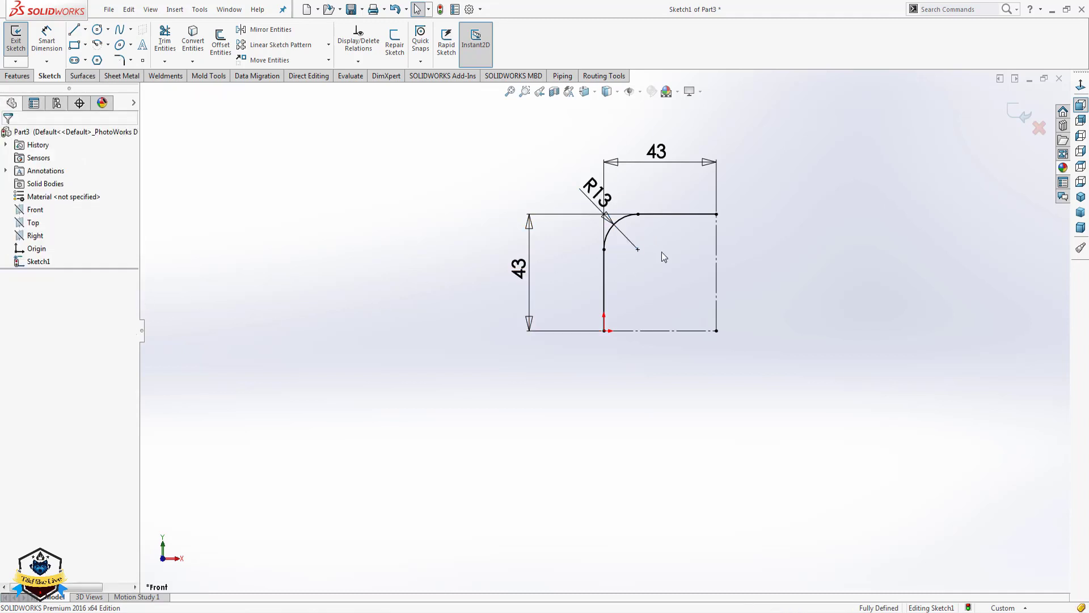
Dimension the bottom construction line against the right side at 90°, then exit Sketch1.
{"action": "left_click", "coordinate": [47, 38]}
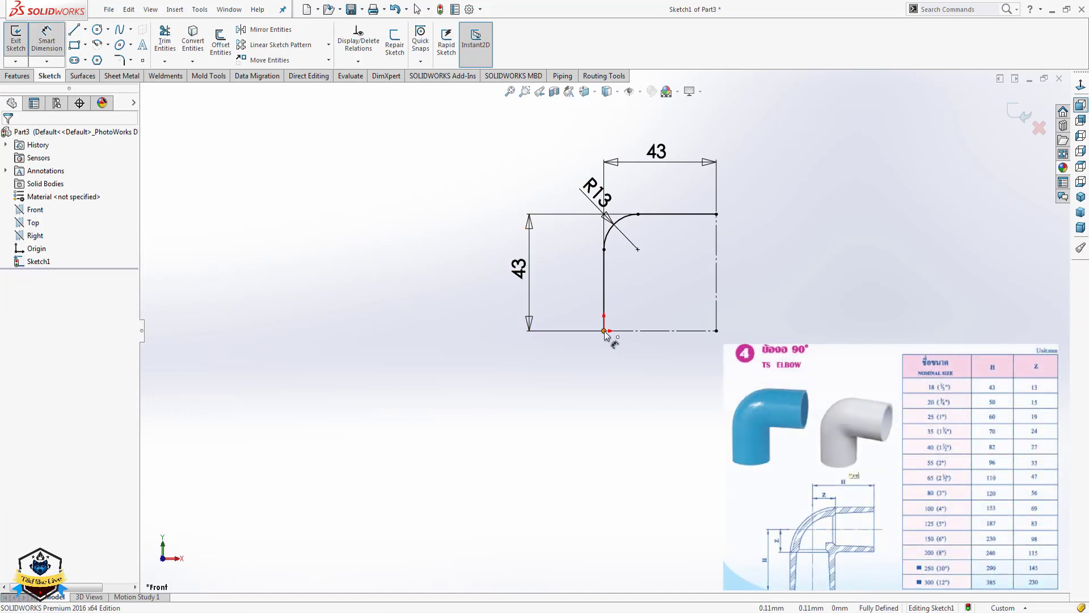
{"action": "left_click", "coordinate": [662, 331]}
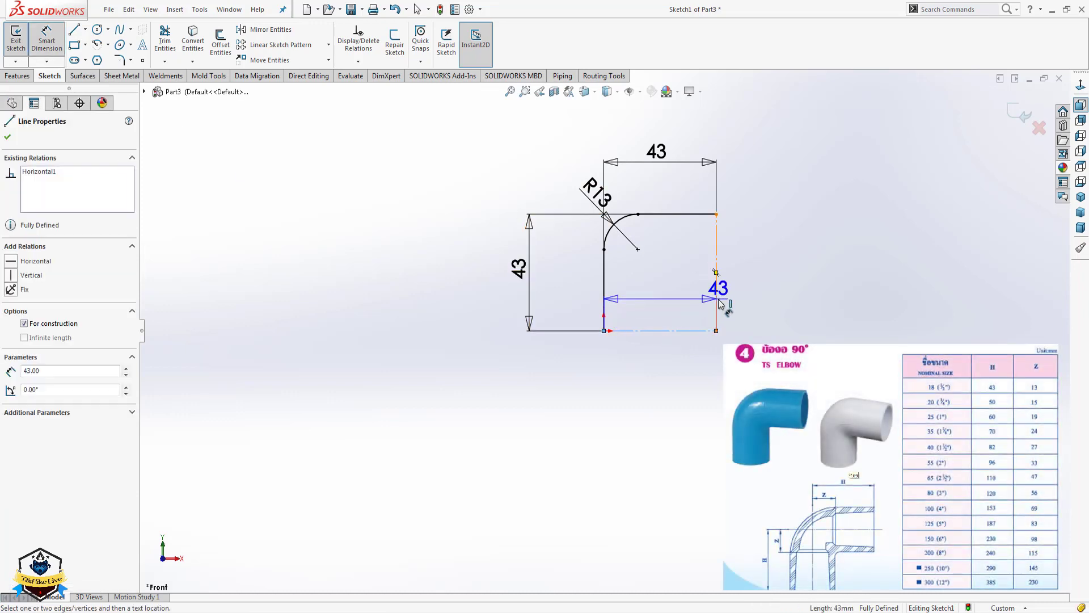
{"action": "left_click", "coordinate": [716, 278]}
{"action": "left_click", "coordinate": [504, 152]}
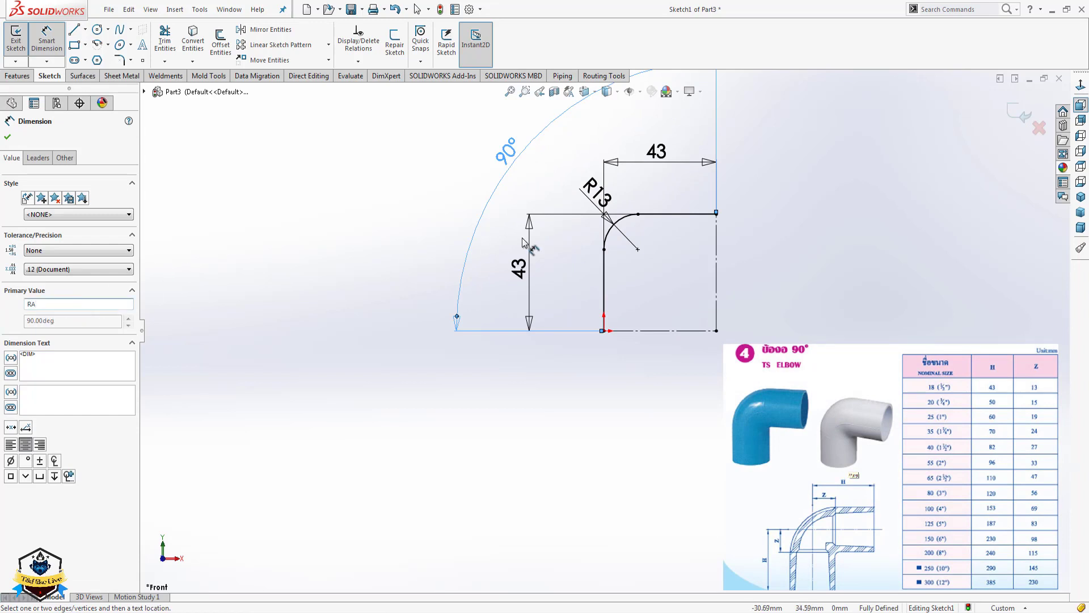
{"action": "key", "text": "Escape"}
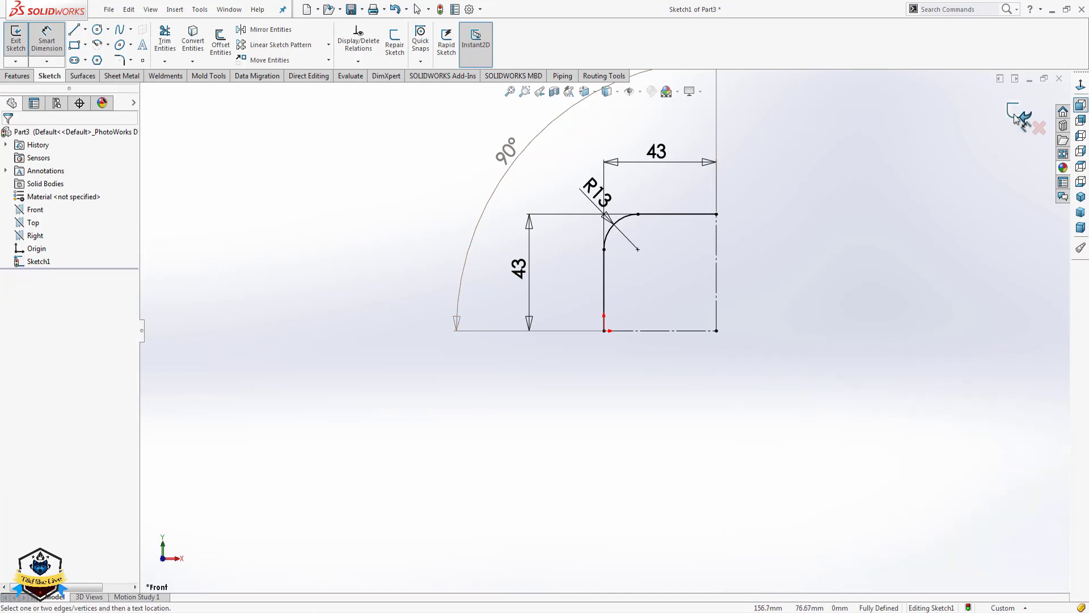
{"action": "left_click", "coordinate": [1015, 115]}
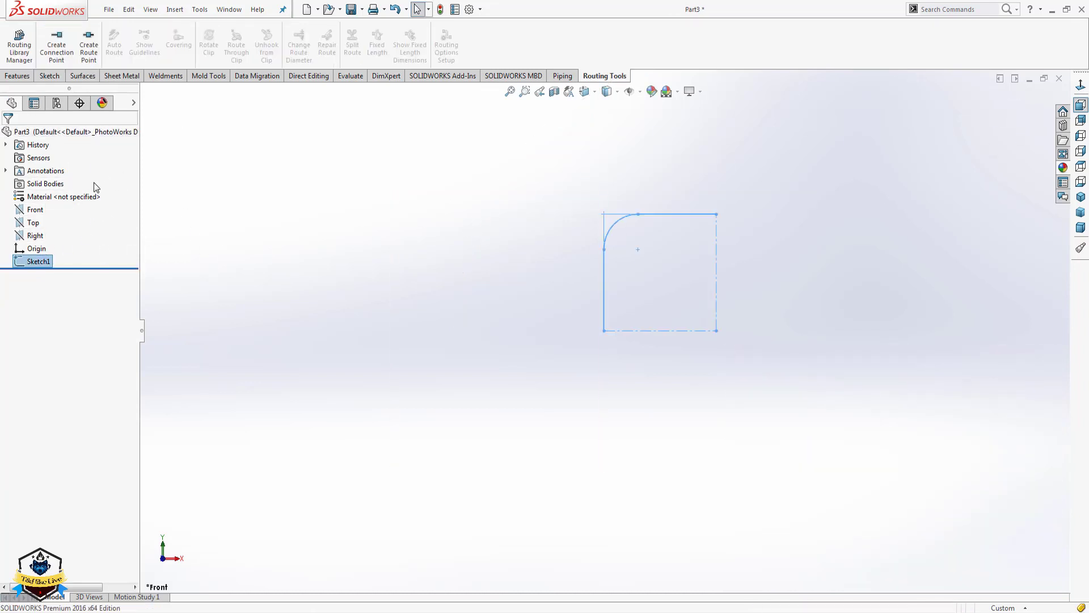
Sketch two concentric circles at the origin on the Top plane.
{"action": "left_click", "coordinate": [33, 222]}
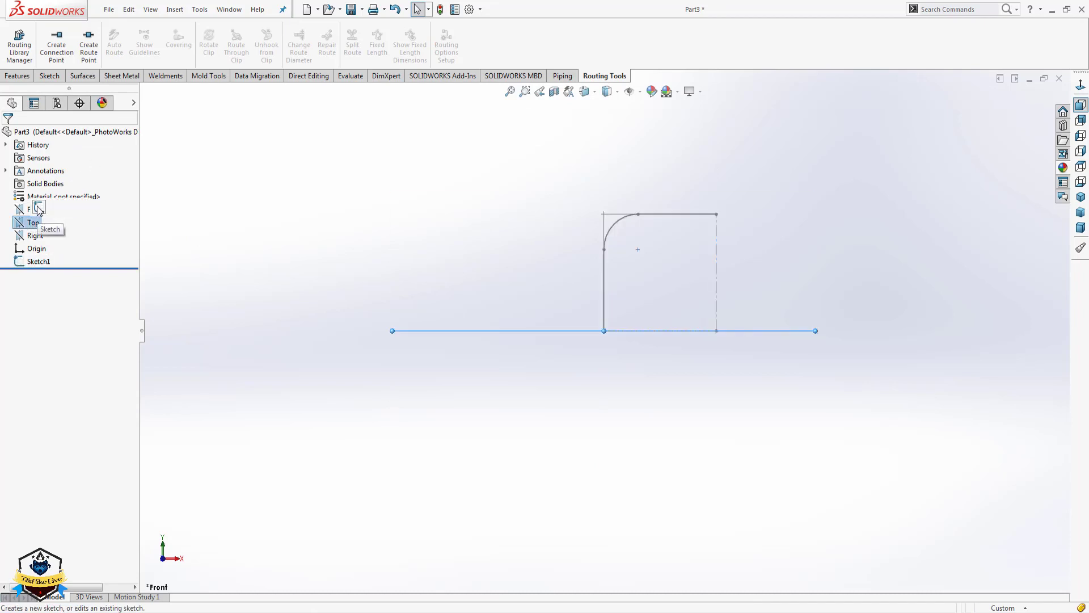
{"action": "left_click", "coordinate": [57, 209]}
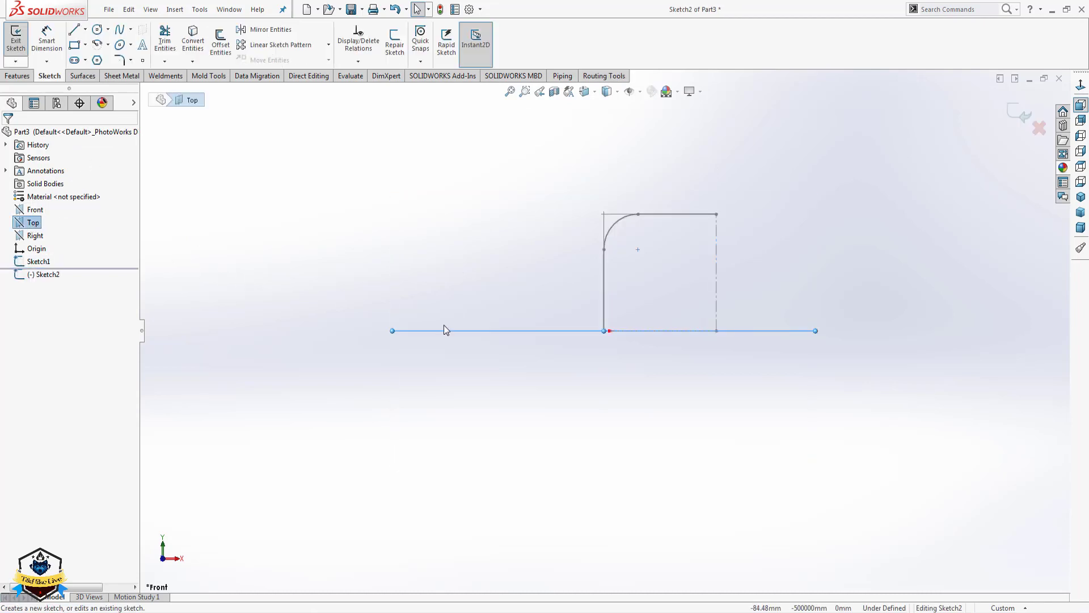
{"action": "left_click", "coordinate": [1080, 86]}
{"action": "left_click", "coordinate": [97, 29]}
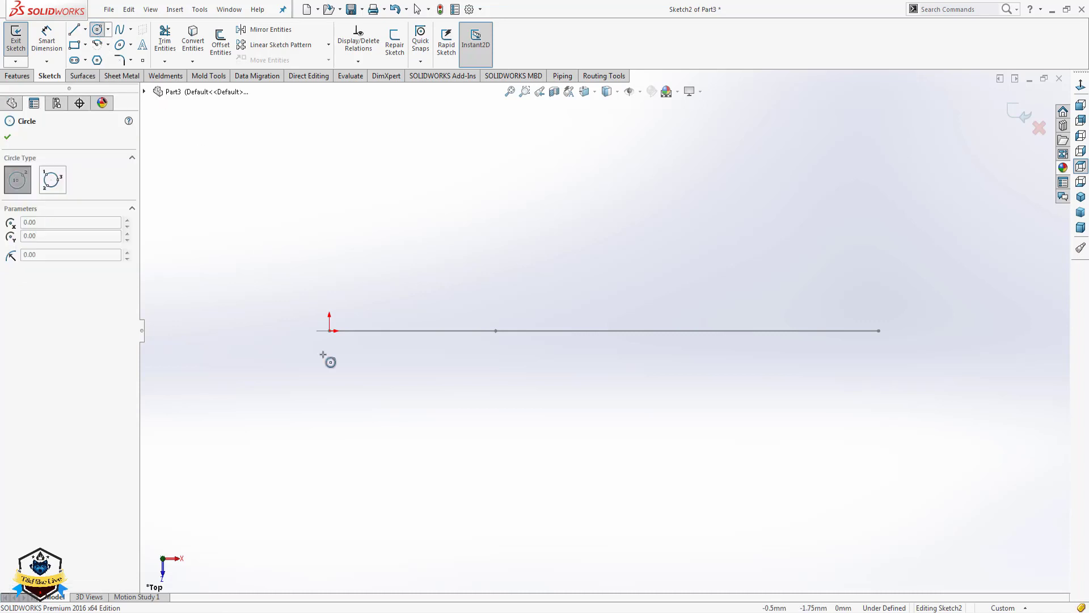
{"action": "left_click_drag", "start_coordinate": [329, 330], "coordinate": [440, 409]}
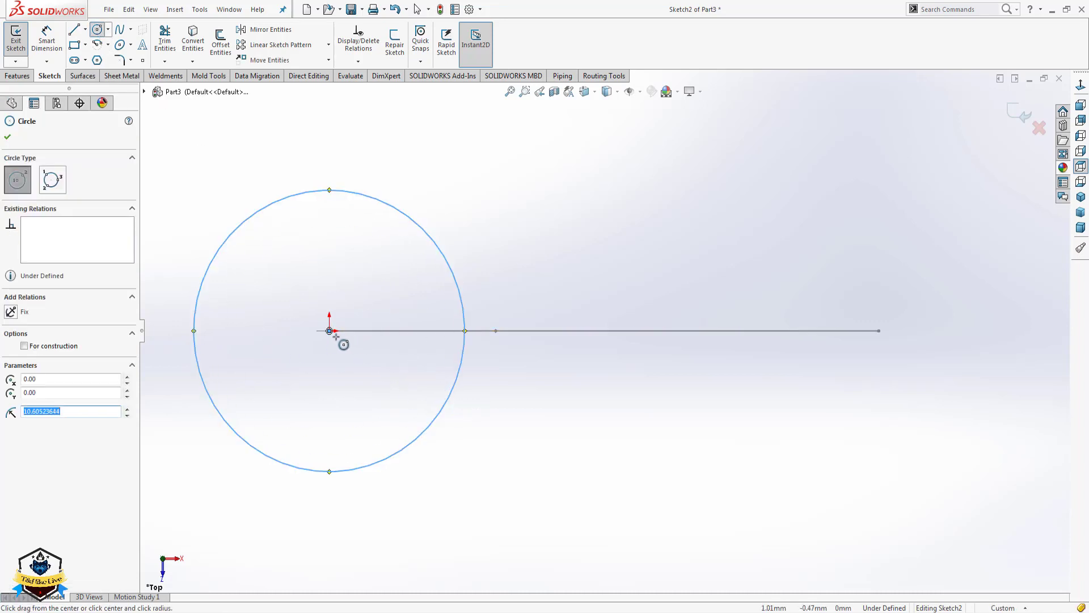
{"action": "left_click_drag", "start_coordinate": [330, 332], "coordinate": [362, 419]}
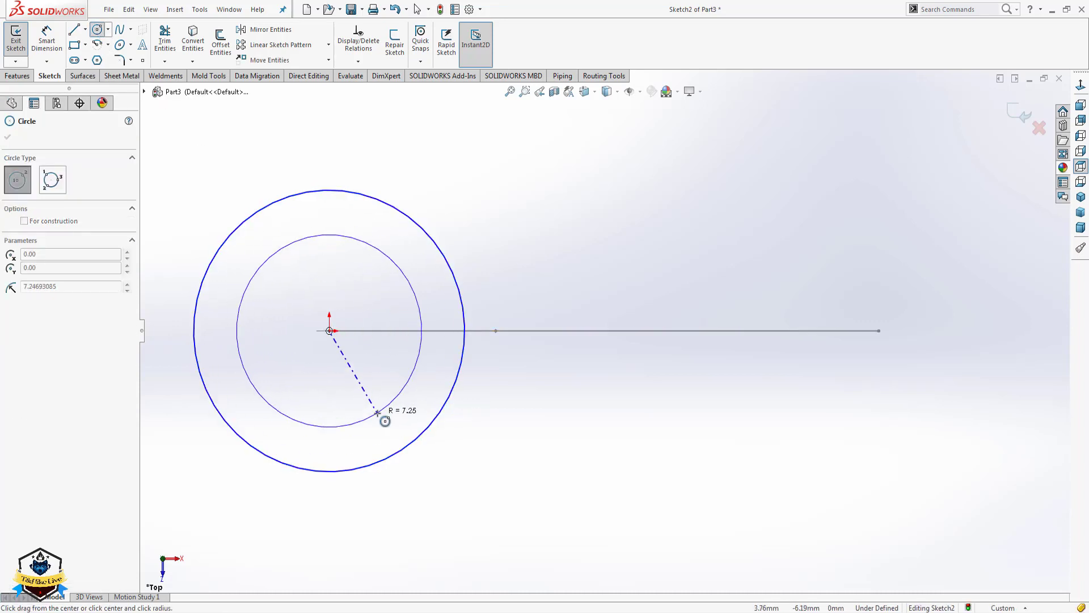
{"action": "key", "text": "Escape"}
Dimension the outer circle to a diameter of 28.
{"action": "left_click", "coordinate": [46, 39]}
{"action": "left_click", "coordinate": [329, 233]}
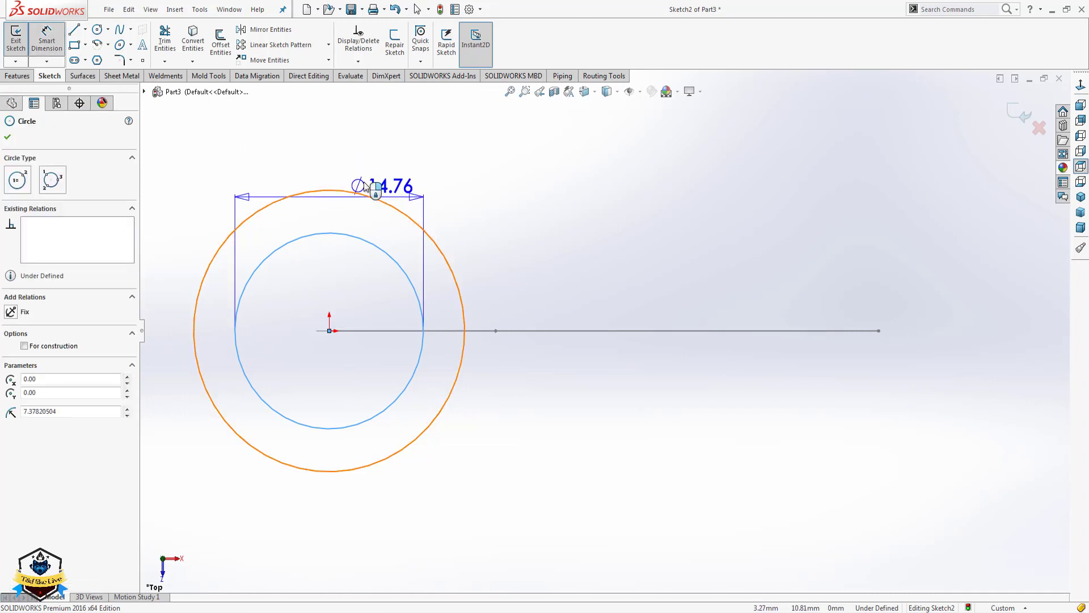
{"action": "left_click", "coordinate": [342, 191]}
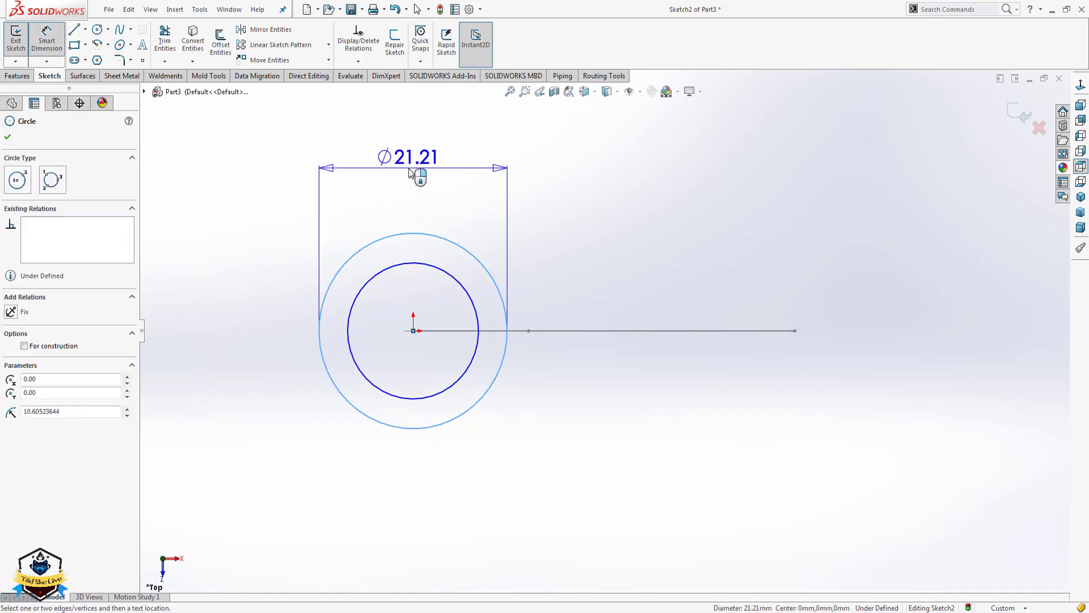
{"action": "left_click", "coordinate": [419, 173]}
{"action": "left_click", "coordinate": [417, 177]}
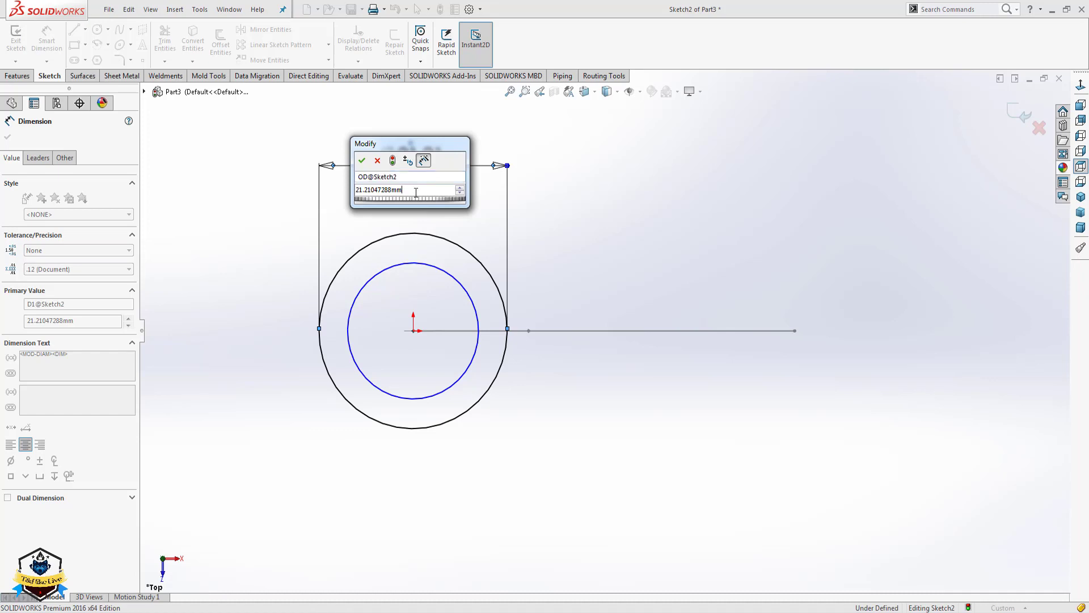
{"action": "type", "text": "28"}
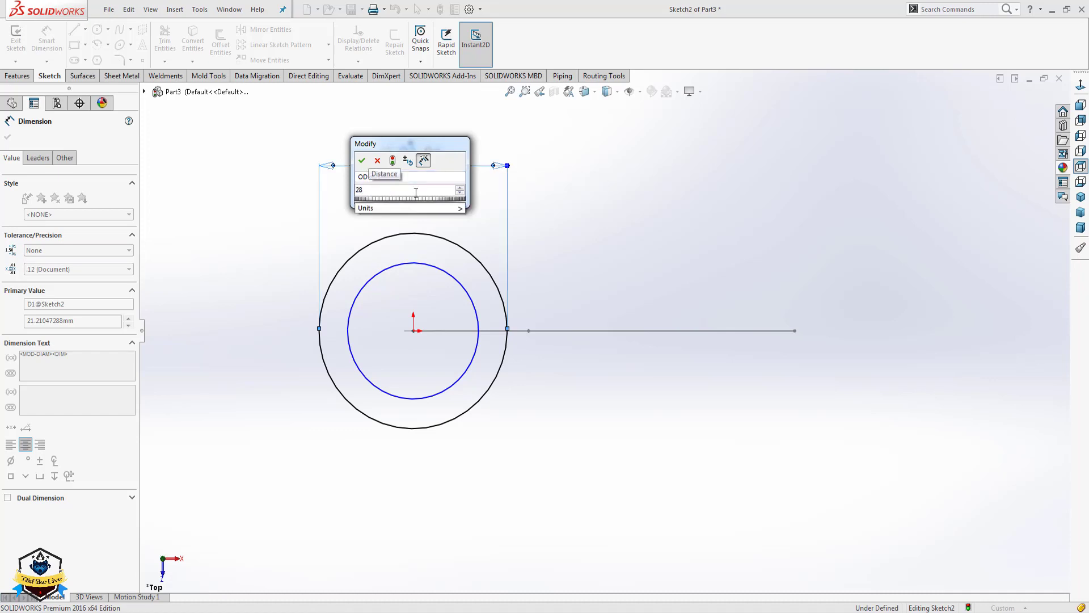
{"action": "key", "text": "BackSpace"}
{"action": "type", "text": "6"}
{"action": "type", "text": "+2"}
{"action": "key", "text": "Return"}
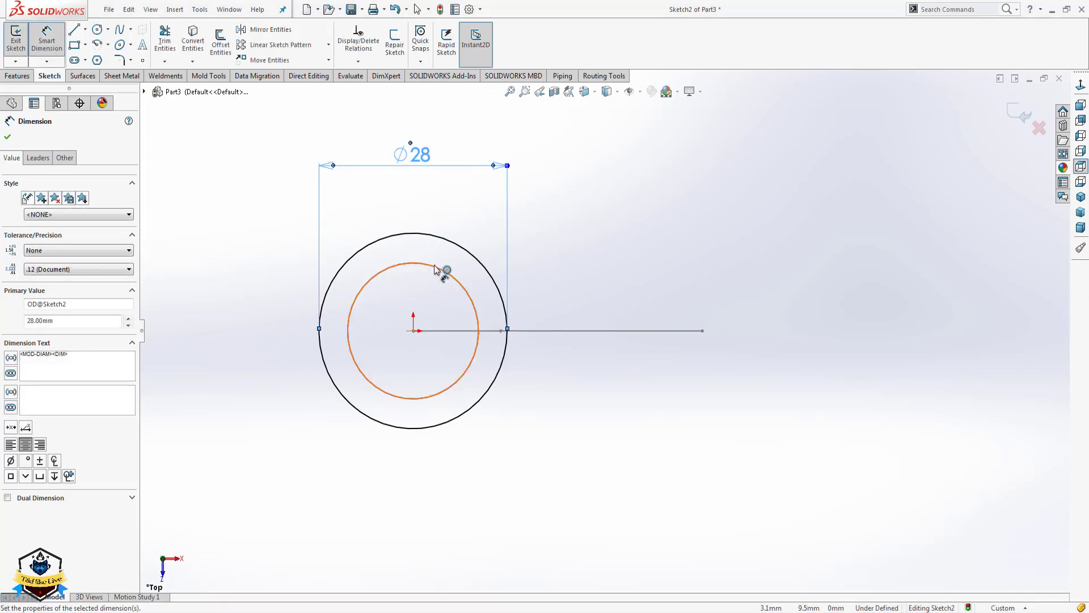
Dimension the inner circle as ID with diameter 22 and exit the sketch.
{"action": "left_click", "coordinate": [435, 269]}
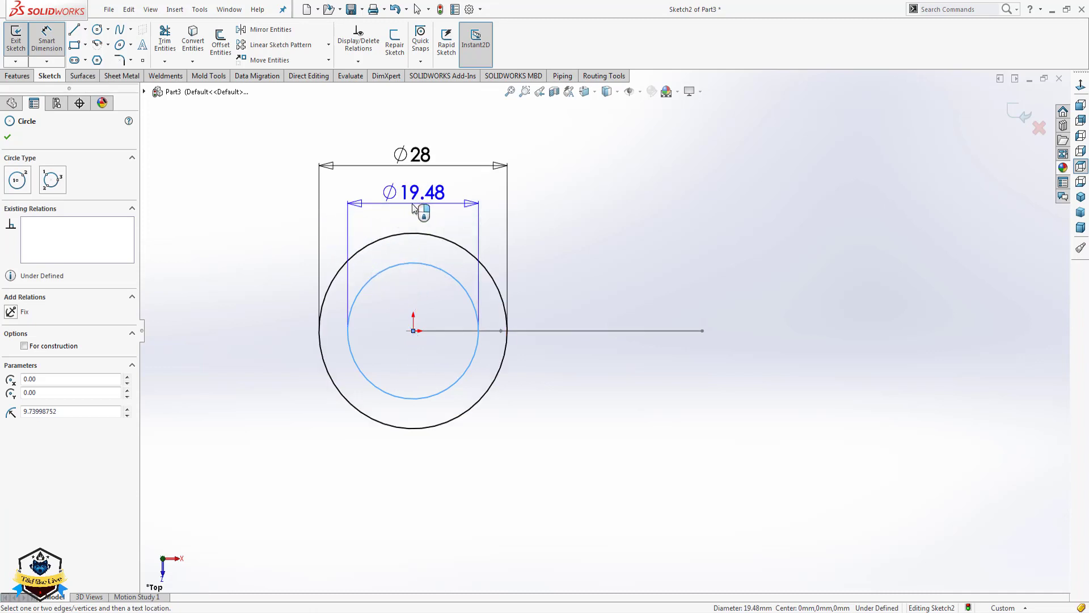
{"action": "left_click", "coordinate": [413, 206]}
{"action": "left_click", "coordinate": [410, 215]}
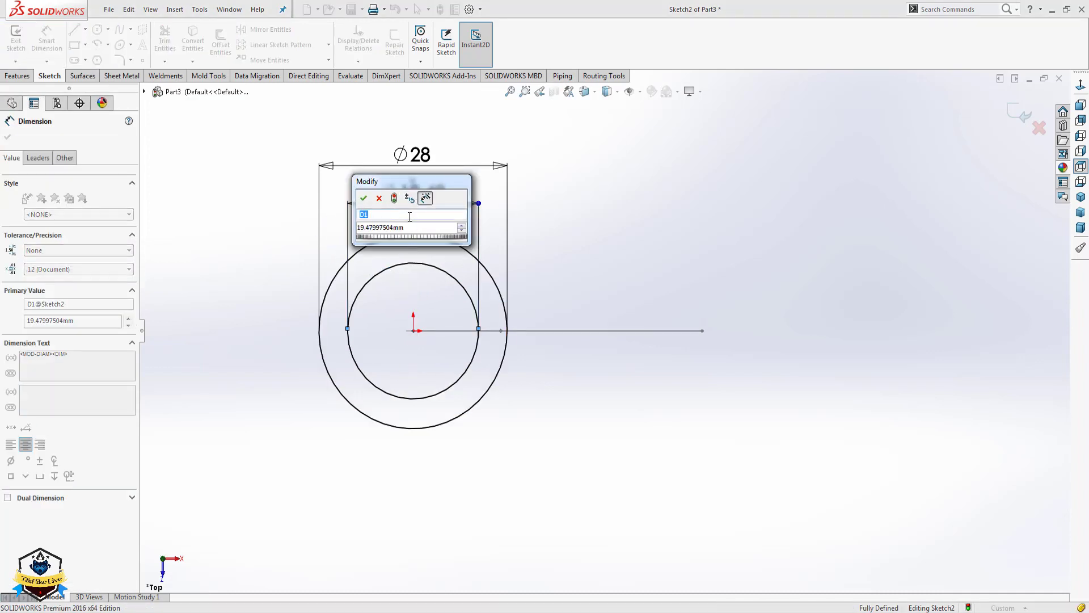
{"action": "key", "text": "Tab"}
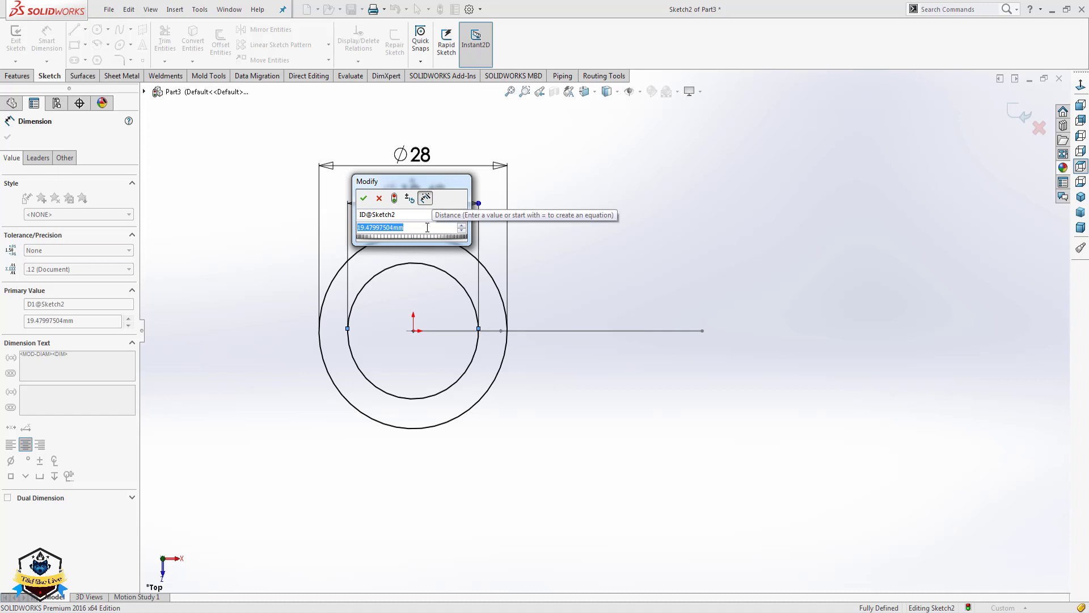
{"action": "type", "text": "22"}
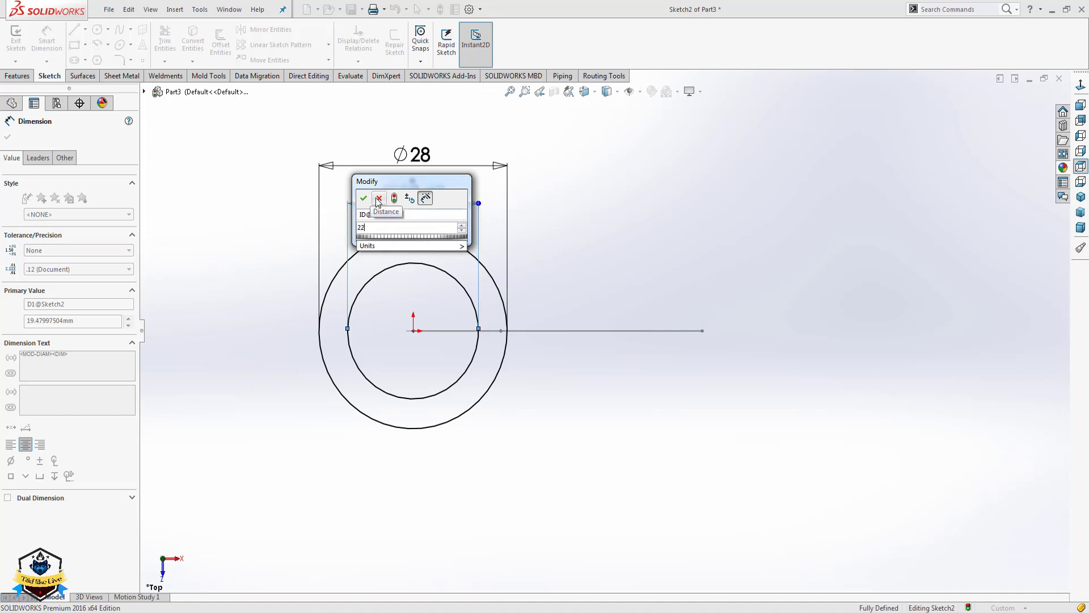
{"action": "left_click", "coordinate": [363, 198]}
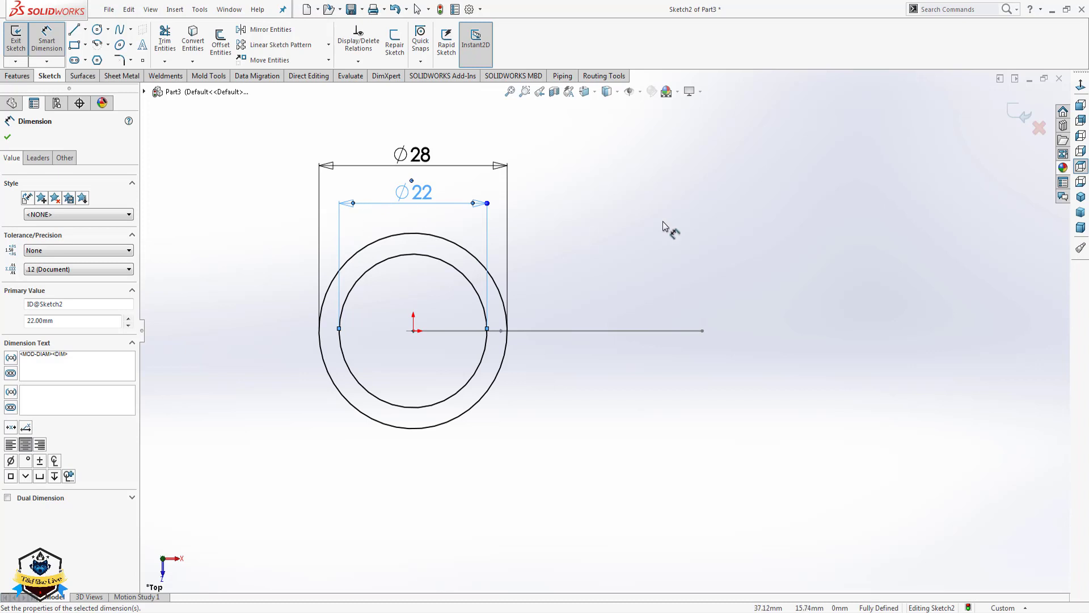
{"action": "left_click", "coordinate": [1021, 112]}
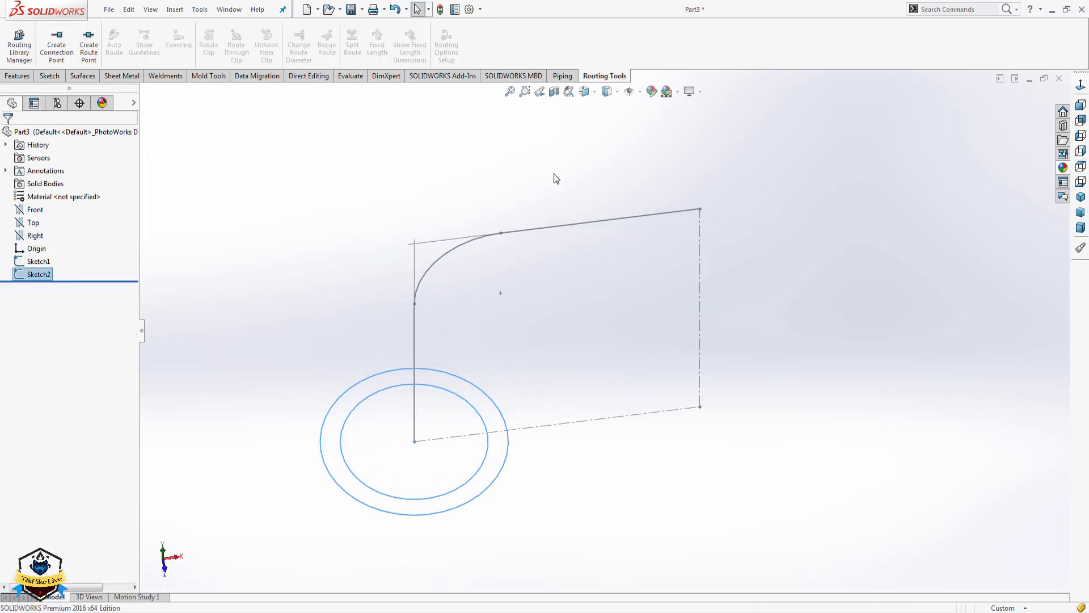
Start a Swept Boss/Base from the ring profile, using the bent Sketch1 as the path.
{"action": "left_click", "coordinate": [56, 75]}
{"action": "left_click", "coordinate": [83, 75]}
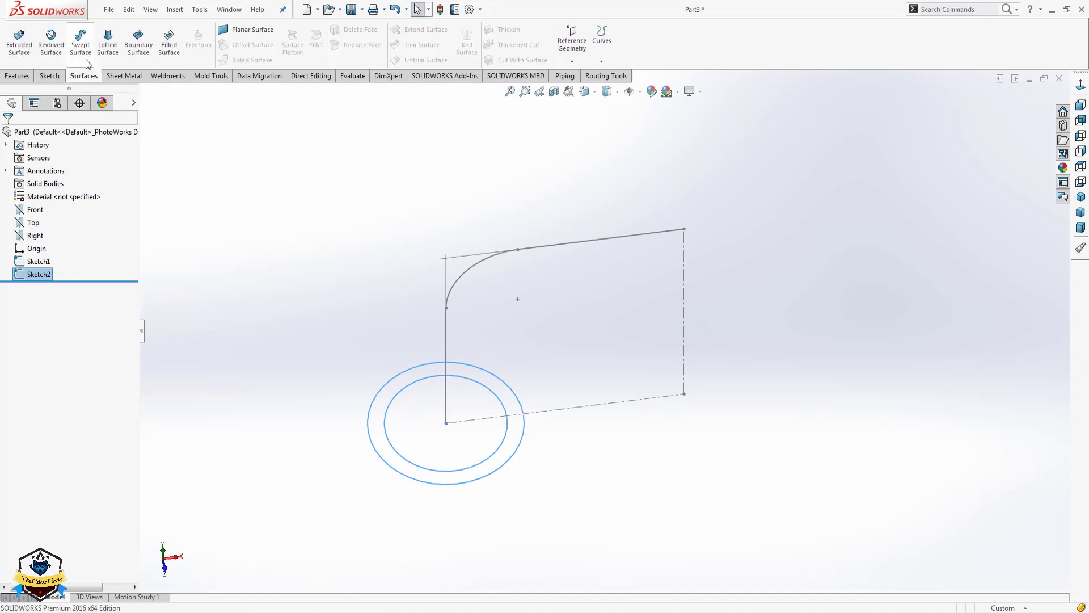
{"action": "left_click", "coordinate": [17, 76]}
{"action": "left_click", "coordinate": [90, 31]}
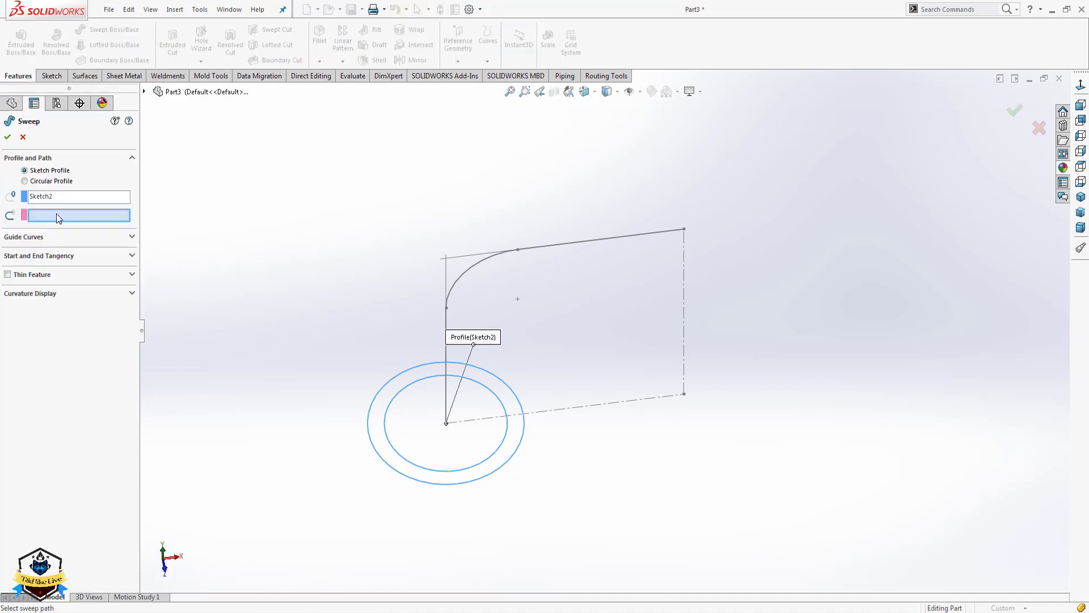
{"action": "left_click", "coordinate": [447, 320]}
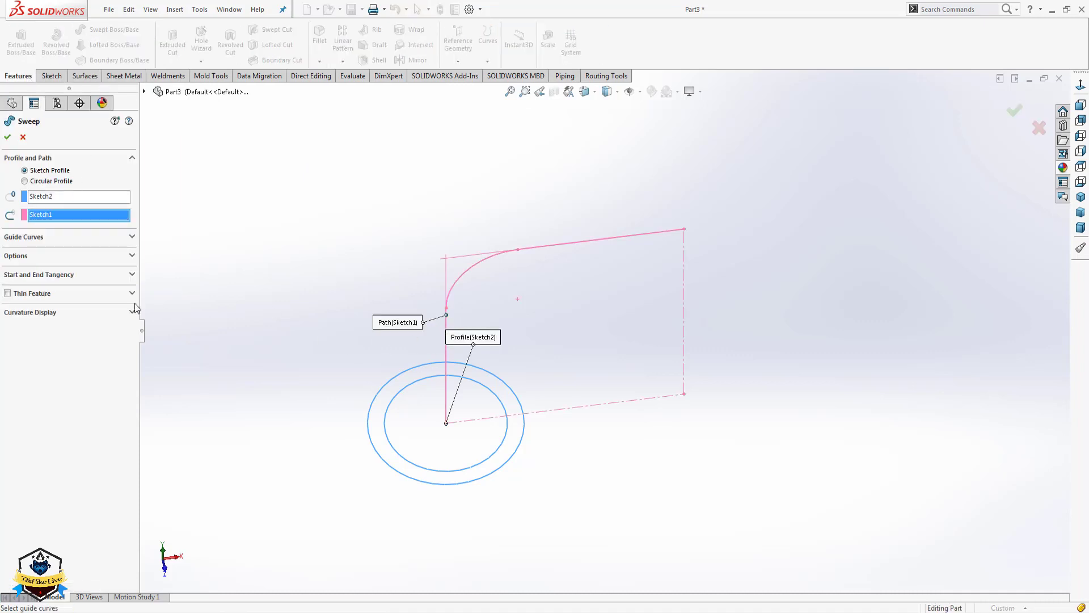
Enable Merge tangent faces and accept the sweep to create the elbow solid.
{"action": "left_click", "coordinate": [74, 276]}
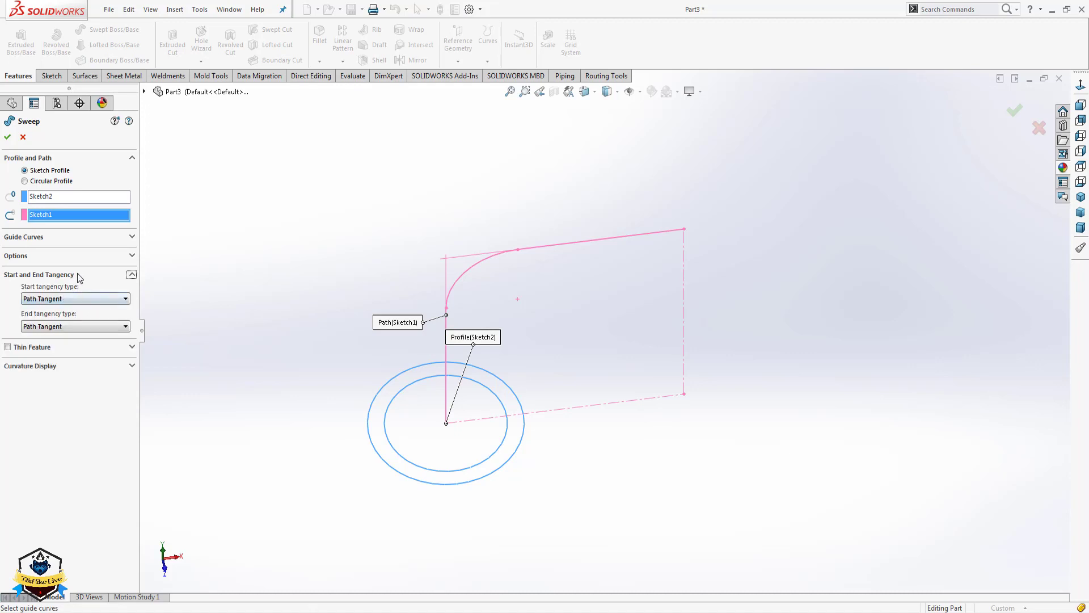
{"action": "left_click", "coordinate": [80, 276]}
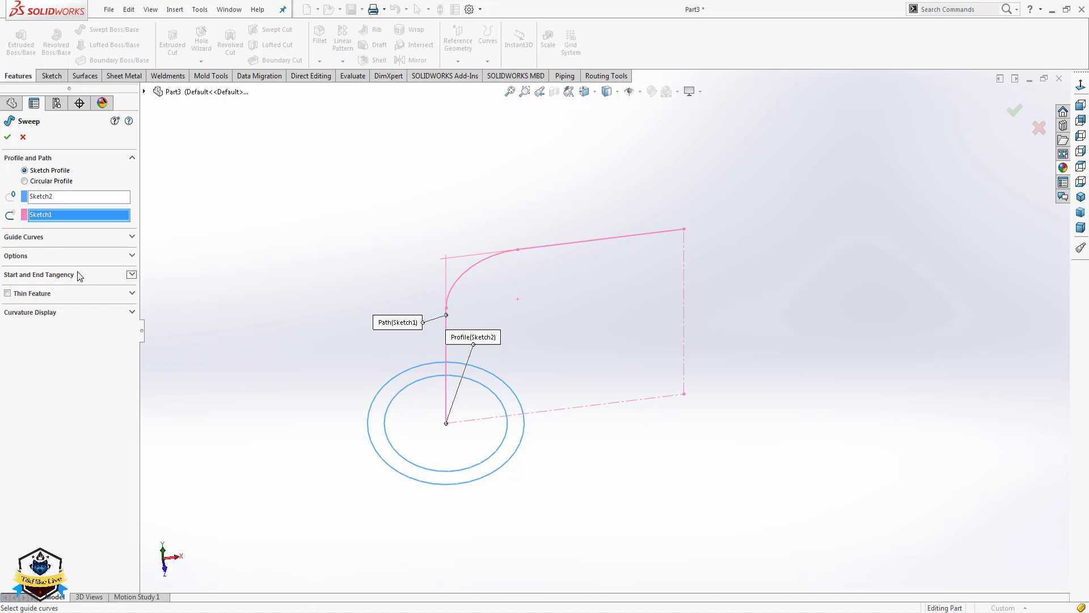
{"action": "left_click", "coordinate": [107, 239]}
{"action": "left_click", "coordinate": [115, 276]}
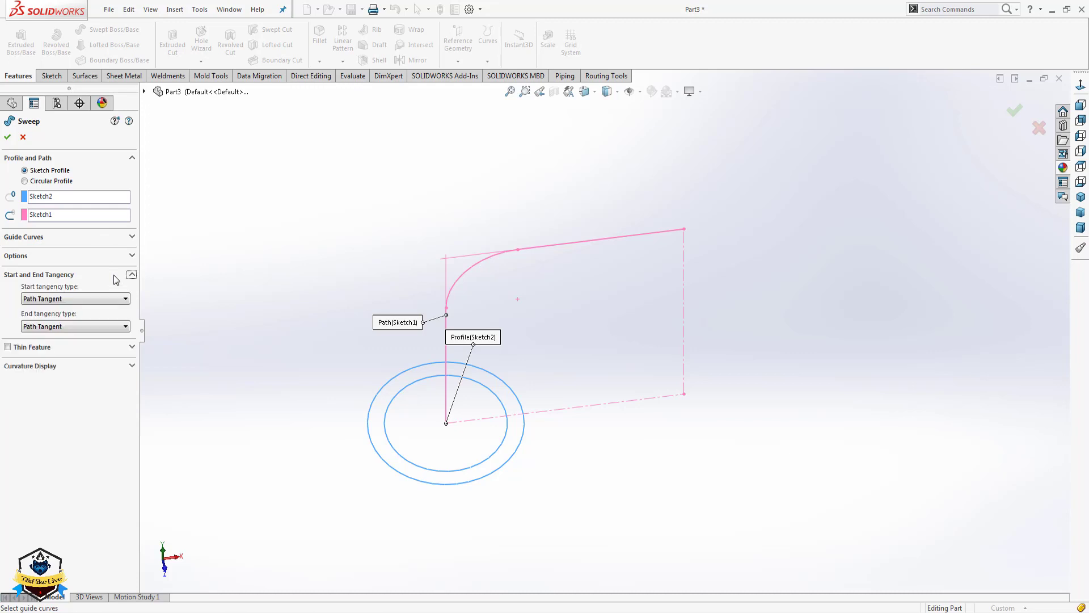
{"action": "left_click", "coordinate": [116, 314]}
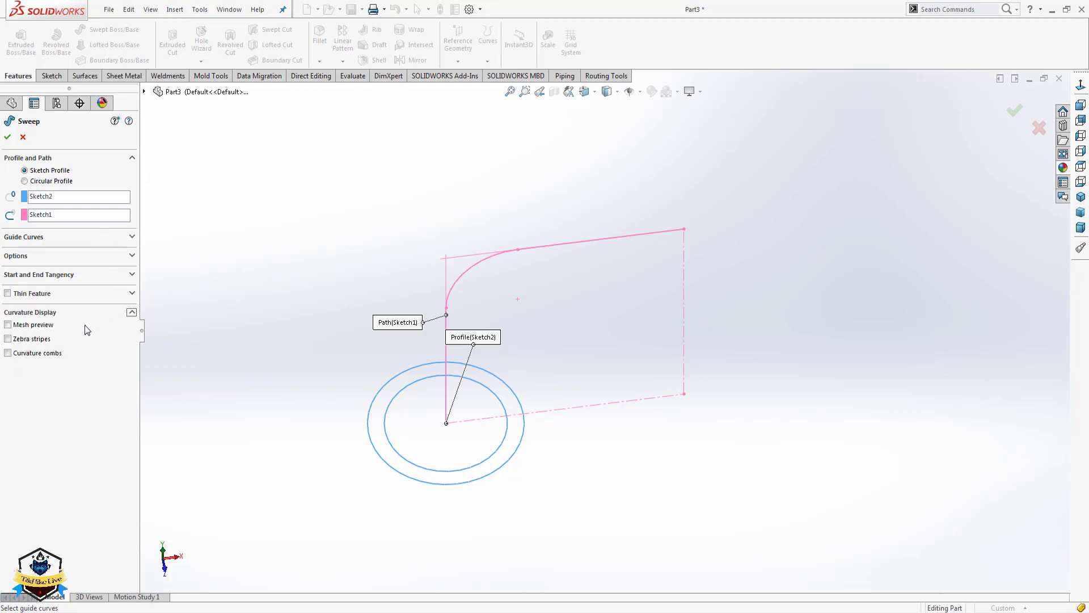
{"action": "left_click", "coordinate": [86, 292]}
{"action": "left_click", "coordinate": [76, 238]}
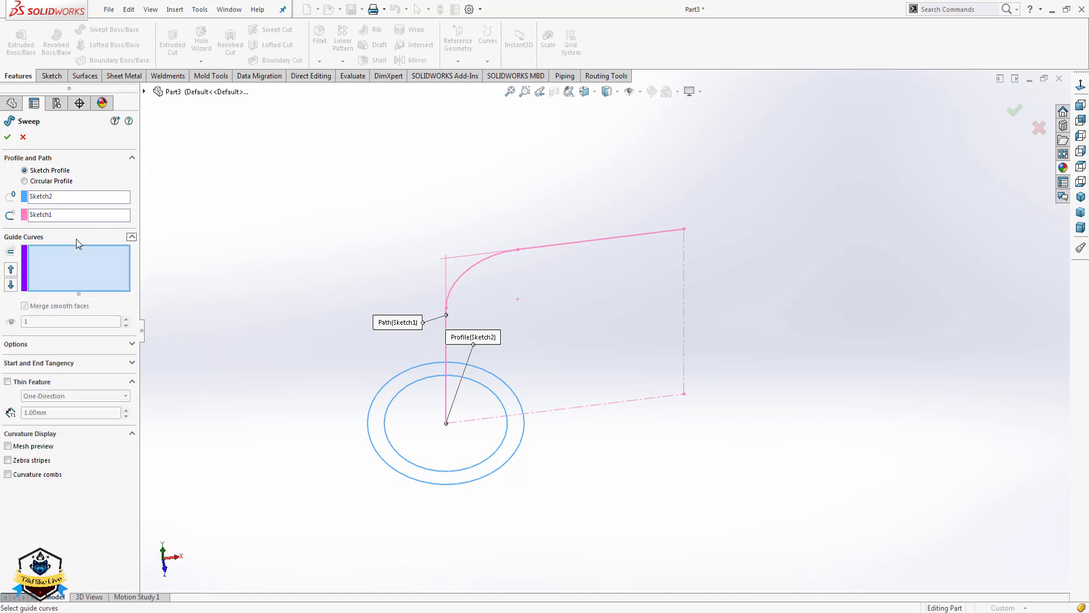
{"action": "left_click", "coordinate": [63, 347]}
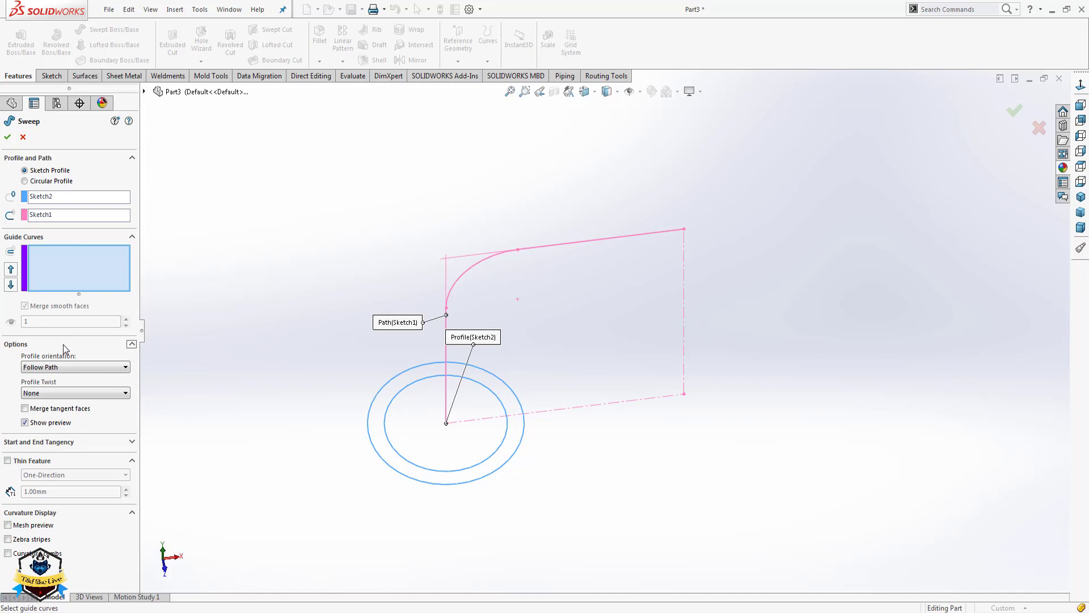
{"action": "left_click", "coordinate": [49, 409]}
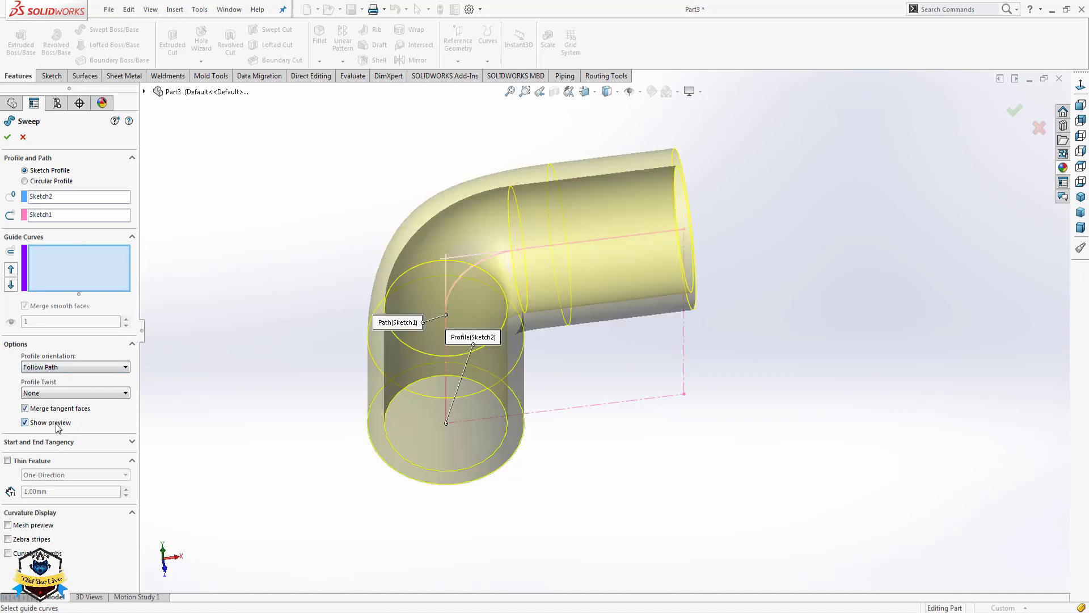
{"action": "middle_click_drag", "start_coordinate": [566, 287], "coordinate": [517, 170]}
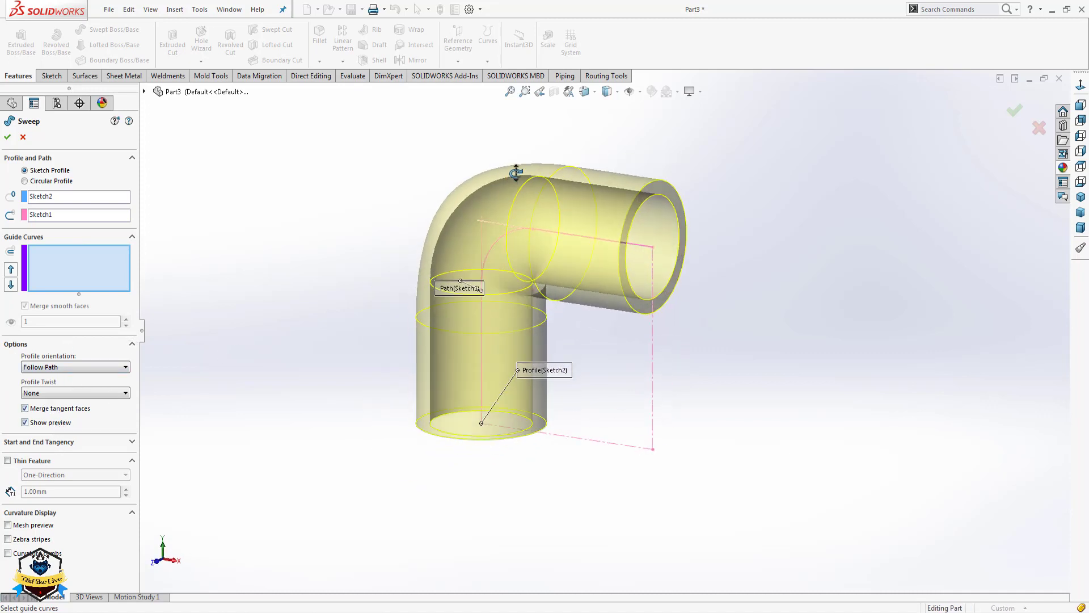
{"action": "left_click", "coordinate": [7, 137]}
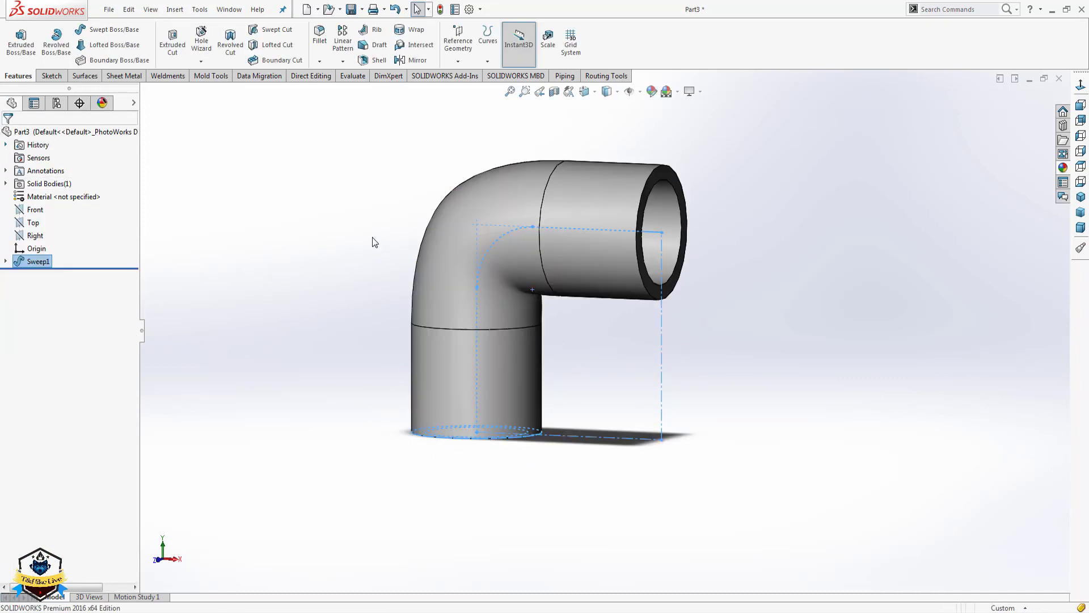
Edit the Part3 appearance colour, going from cyan to a medium blue shade.
{"action": "mouse_move", "coordinate": [427, 257]}
{"action": "middle_mouse_down"}
{"action": "mouse_move", "coordinate": [409, 85]}
{"action": "mouse_move", "coordinate": [428, 258]}
{"action": "middle_mouse_up"}
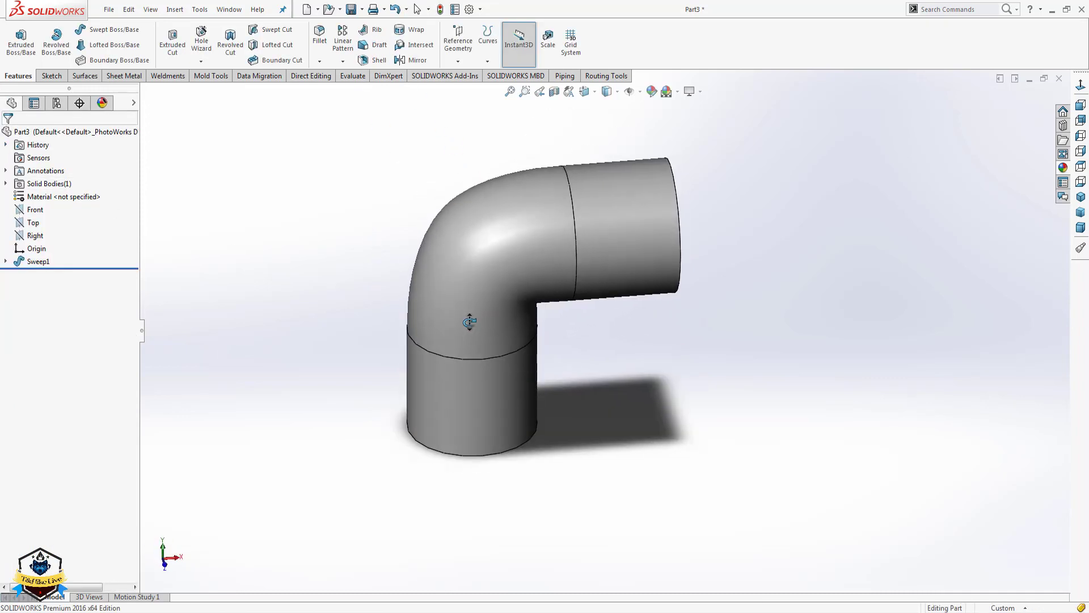
{"action": "left_click", "coordinate": [134, 103]}
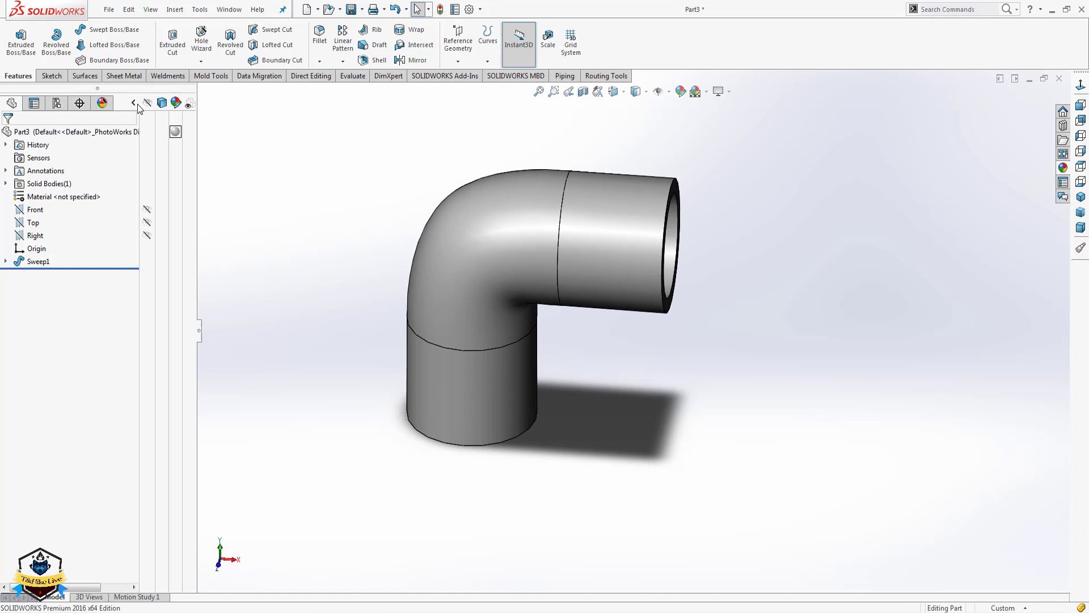
{"action": "left_click", "coordinate": [175, 131]}
{"action": "left_click", "coordinate": [246, 195]}
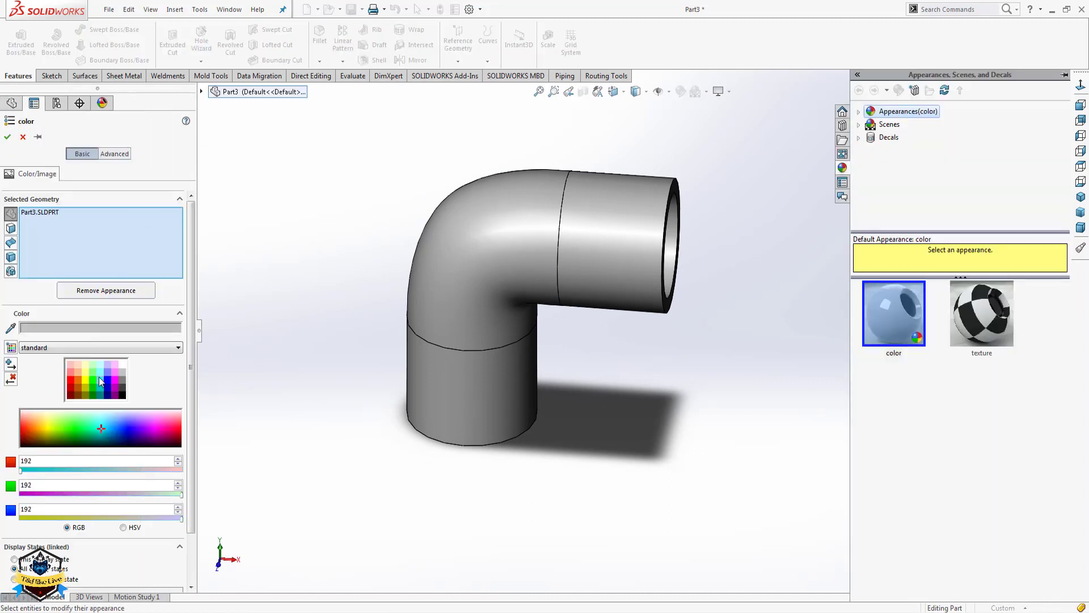
{"action": "left_click", "coordinate": [99, 377]}
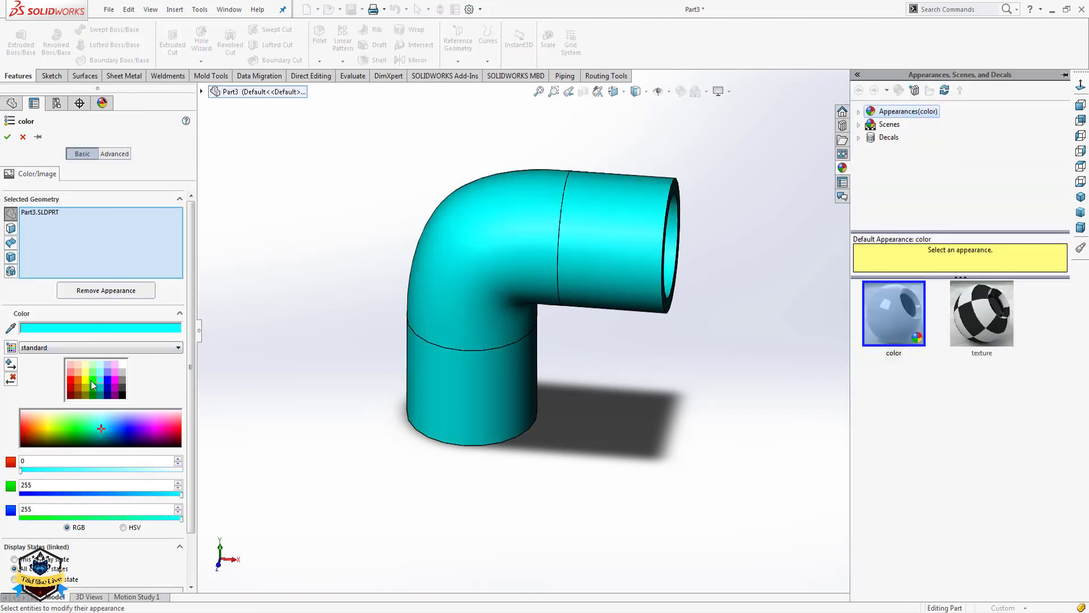
{"action": "left_click", "coordinate": [98, 393]}
{"action": "left_click", "coordinate": [98, 372]}
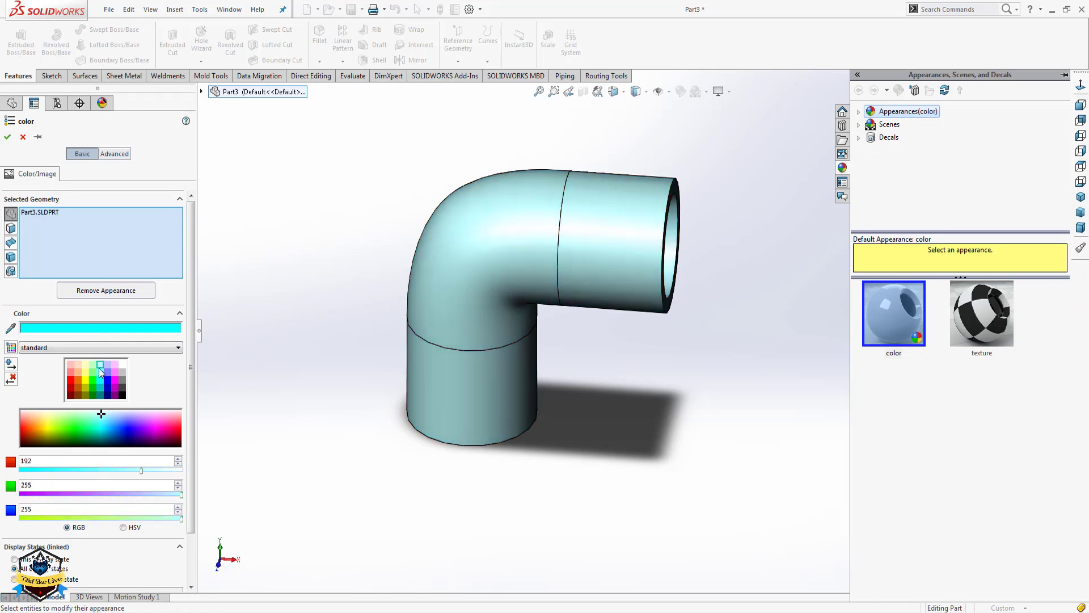
{"action": "left_click", "coordinate": [99, 394]}
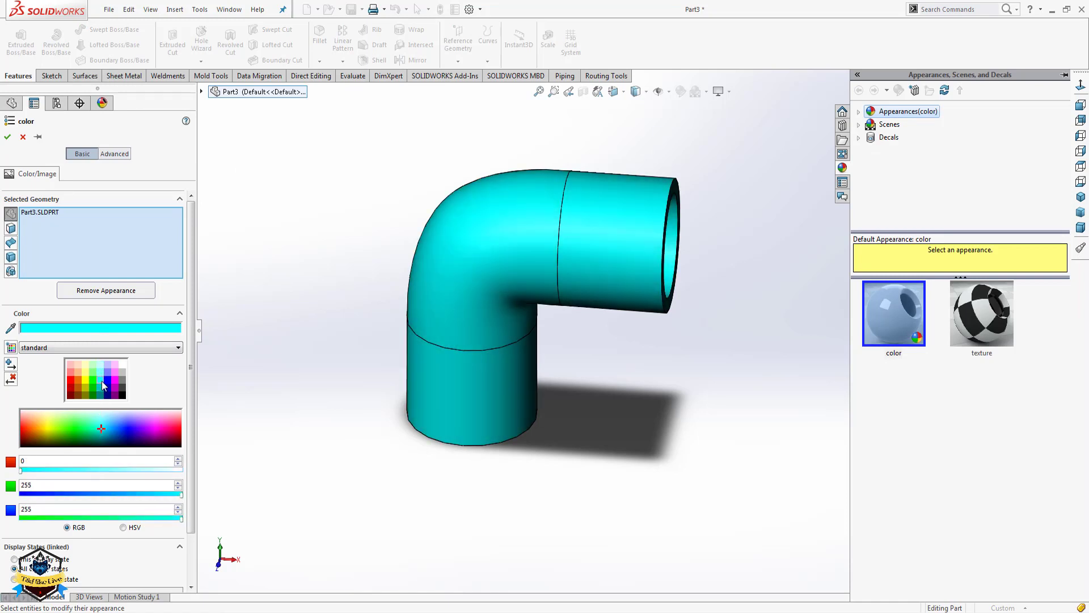
{"action": "left_click", "coordinate": [108, 424]}
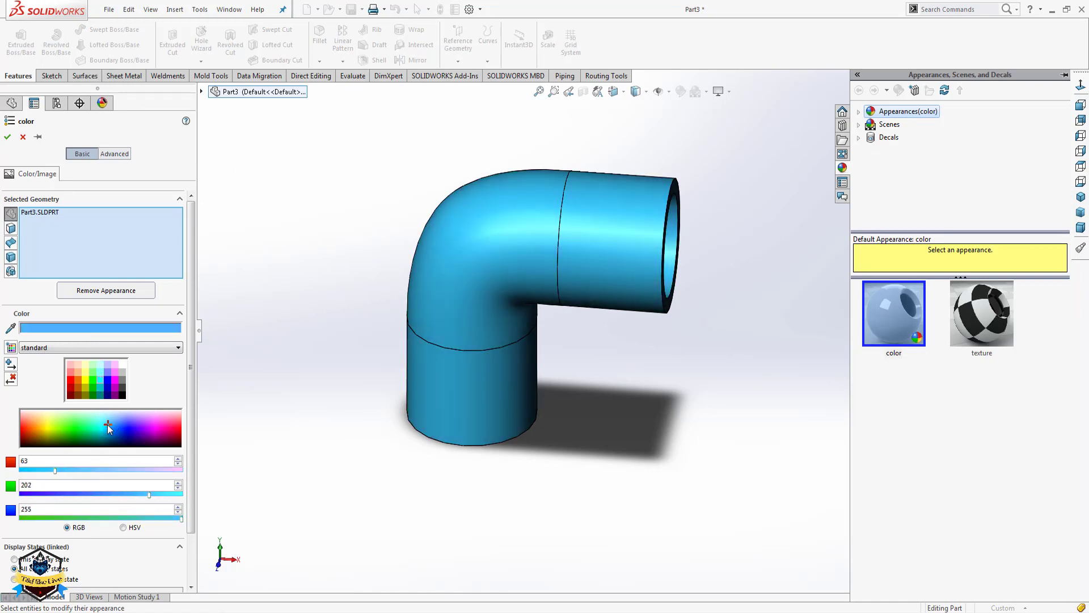
{"action": "left_click_drag", "start_coordinate": [108, 424], "coordinate": [113, 424]}
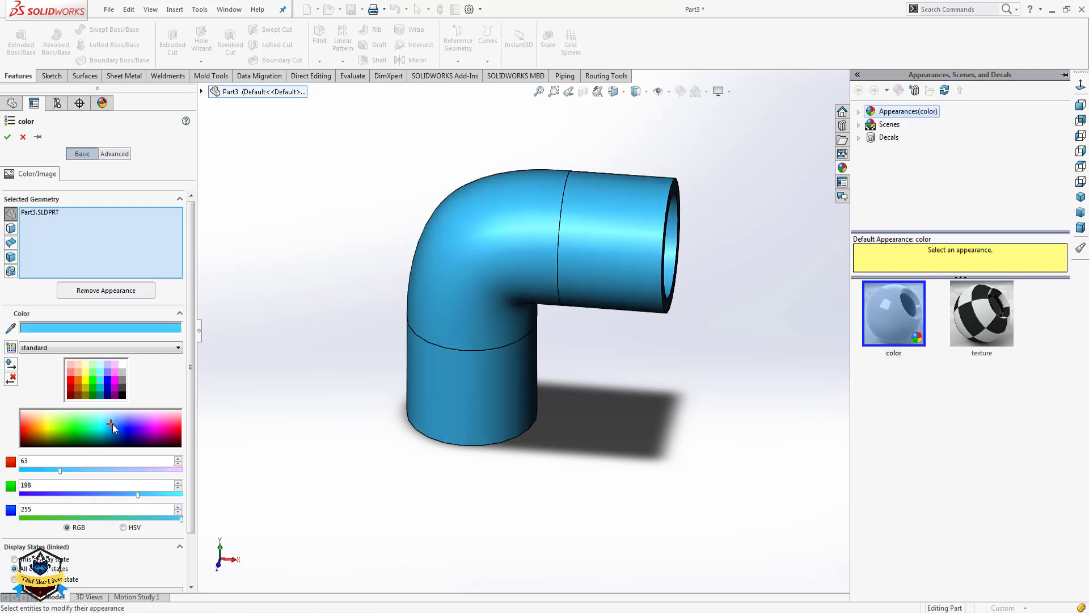
{"action": "left_click", "coordinate": [7, 138]}
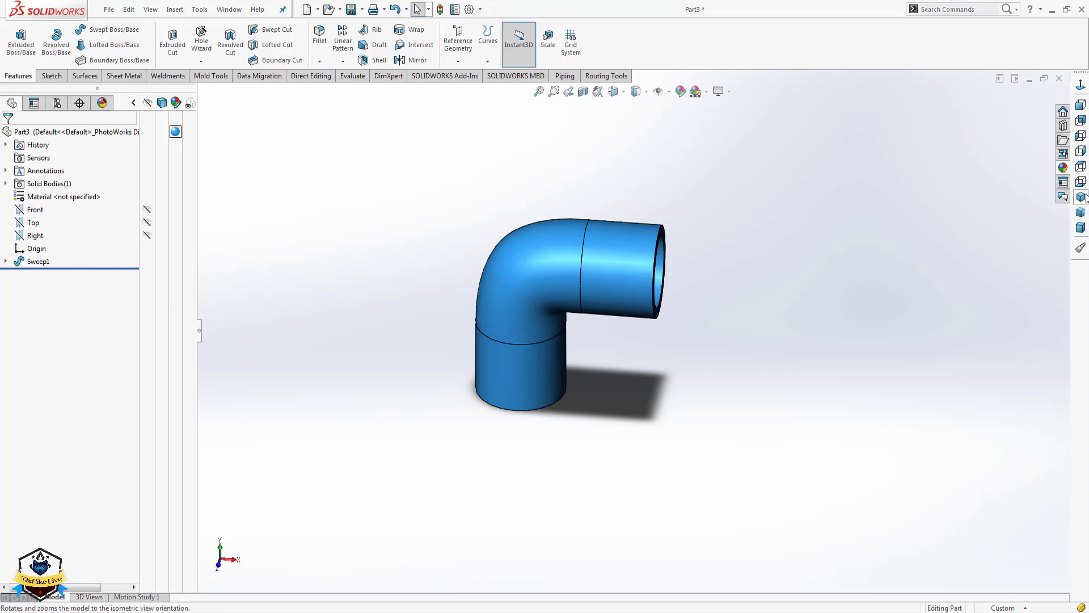
View the elbow isometrically and look over the part's configurations and Insert menu.
{"action": "left_click", "coordinate": [1082, 197]}
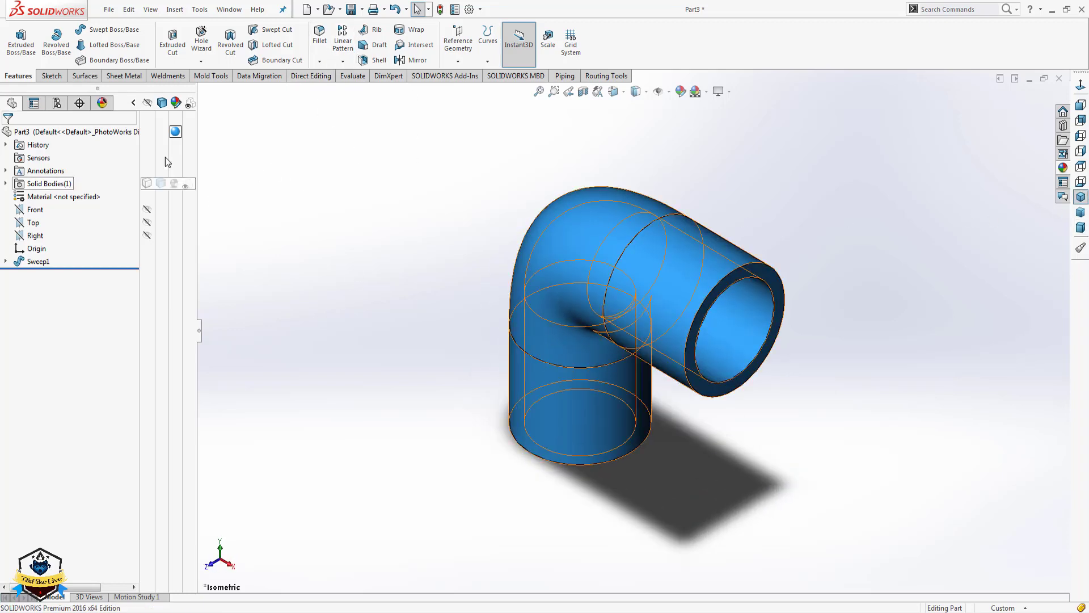
{"action": "left_click", "coordinate": [57, 102]}
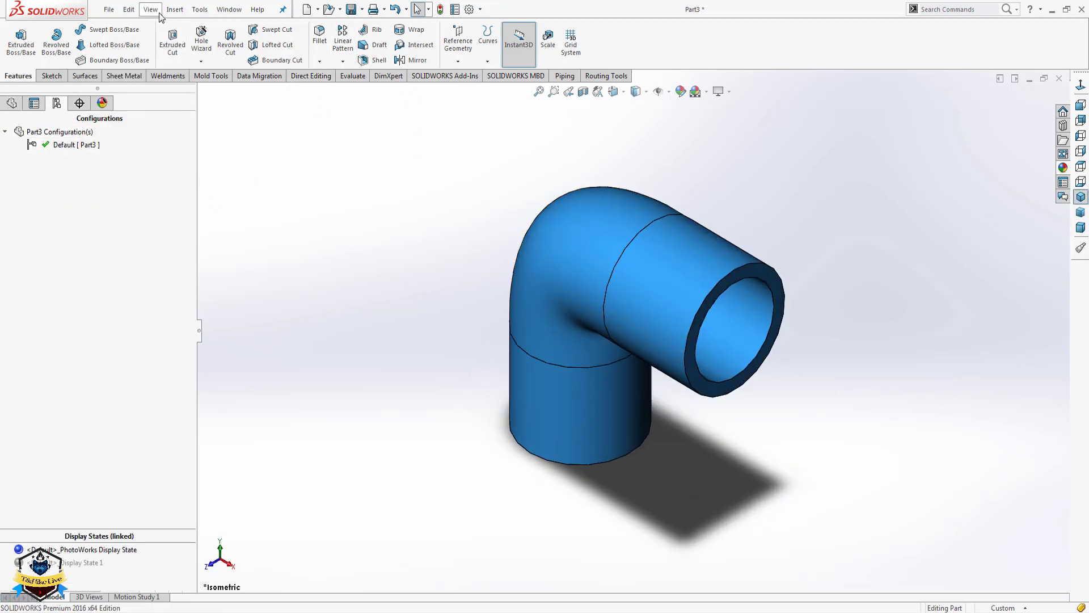
{"action": "left_click", "coordinate": [182, 13]}
{"action": "left_click", "coordinate": [12, 103]}
Edit Sketch1 under Sweep1 to review its path dimensions, then exit the sketch.
{"action": "left_click", "coordinate": [5, 261]}
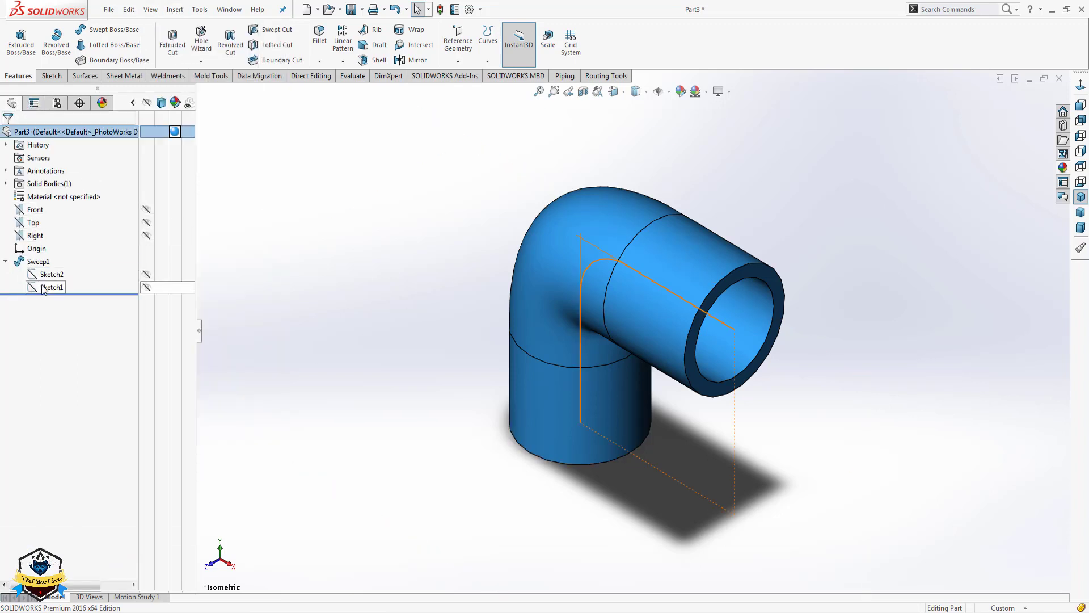
{"action": "left_click", "coordinate": [51, 287]}
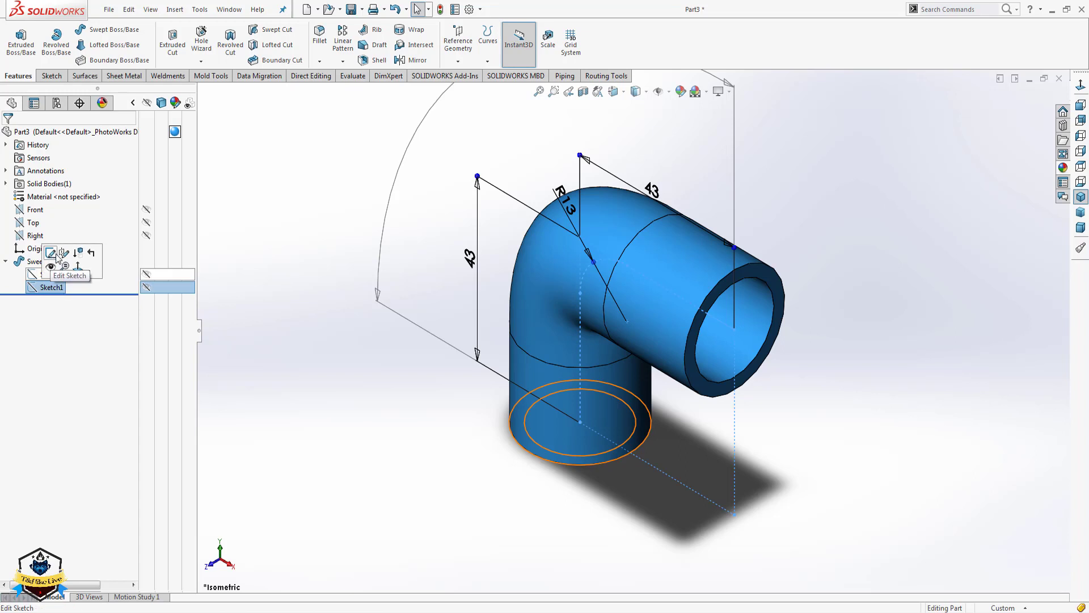
{"action": "left_click", "coordinate": [338, 323]}
{"action": "mouse_move", "coordinate": [338, 323]}
{"action": "middle_mouse_down"}
{"action": "mouse_move", "coordinate": [386, 319]}
{"action": "mouse_move", "coordinate": [383, 296]}
{"action": "middle_mouse_up"}
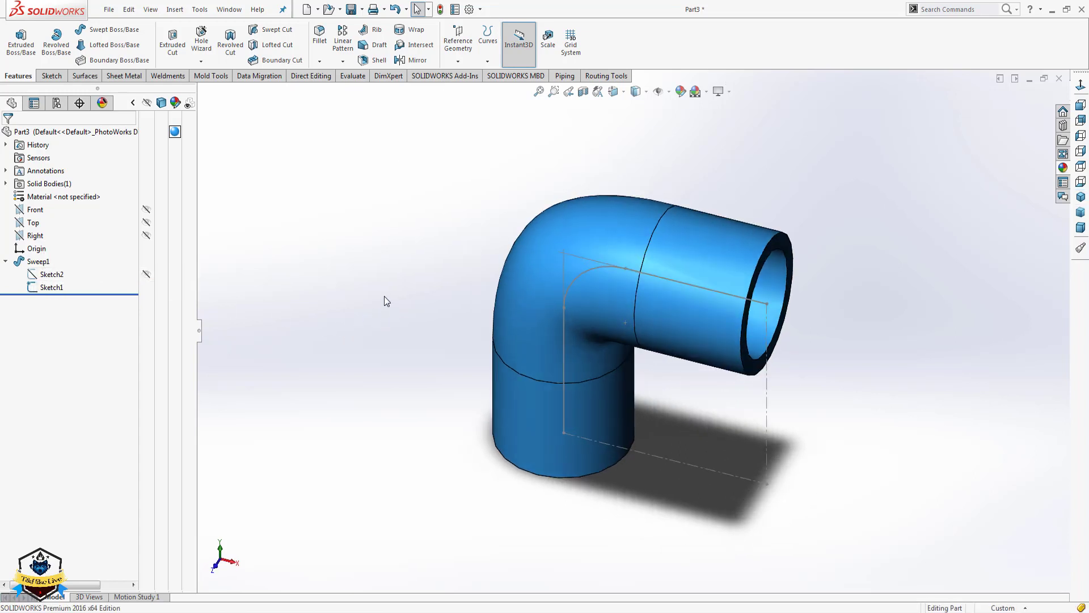
{"action": "left_click", "coordinate": [51, 287]}
{"action": "left_click", "coordinate": [37, 261]}
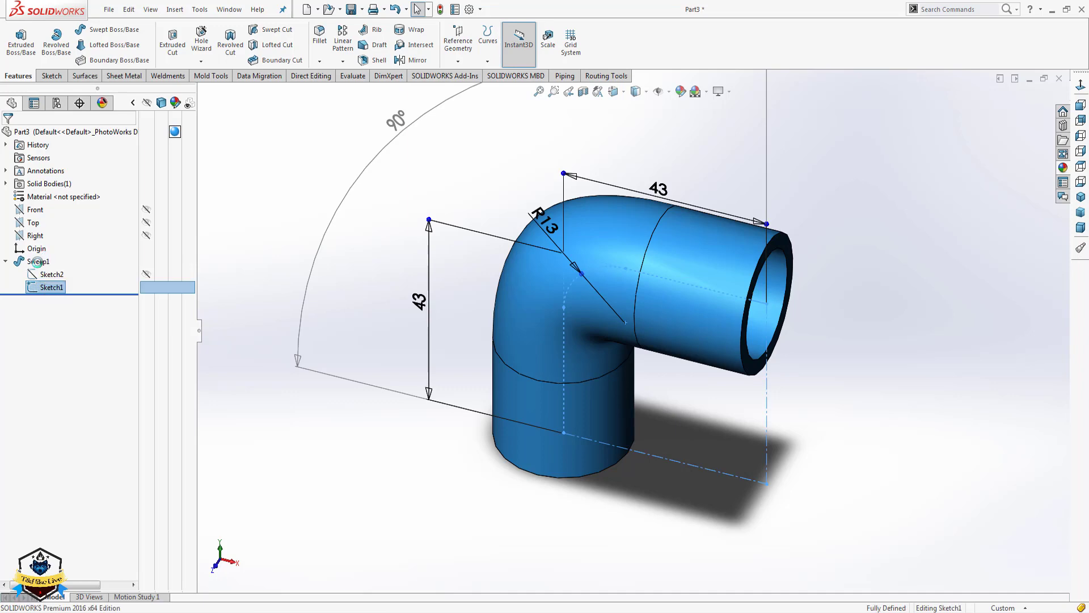
{"action": "left_click", "coordinate": [565, 253]}
{"action": "left_click", "coordinate": [1019, 113]}
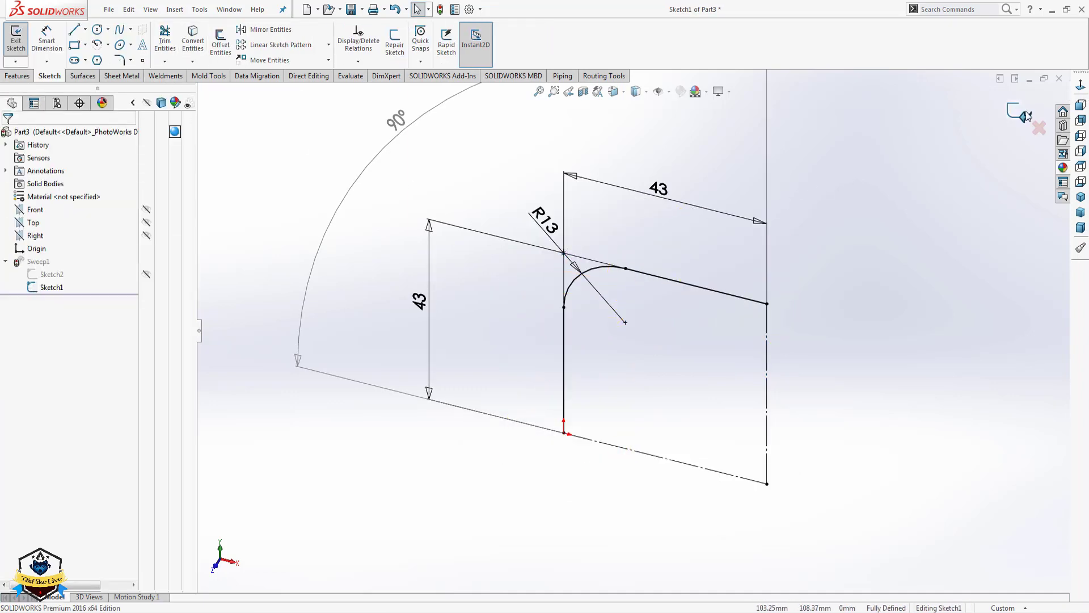
{"action": "left_click", "coordinate": [175, 9]}
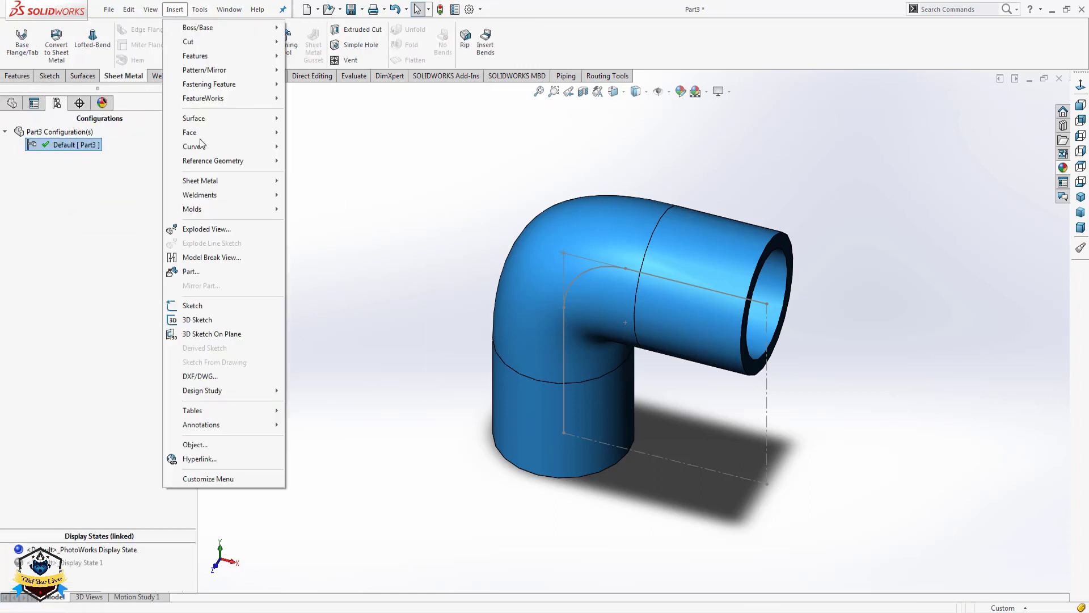
{"action": "mouse_move", "coordinate": [192, 410]}
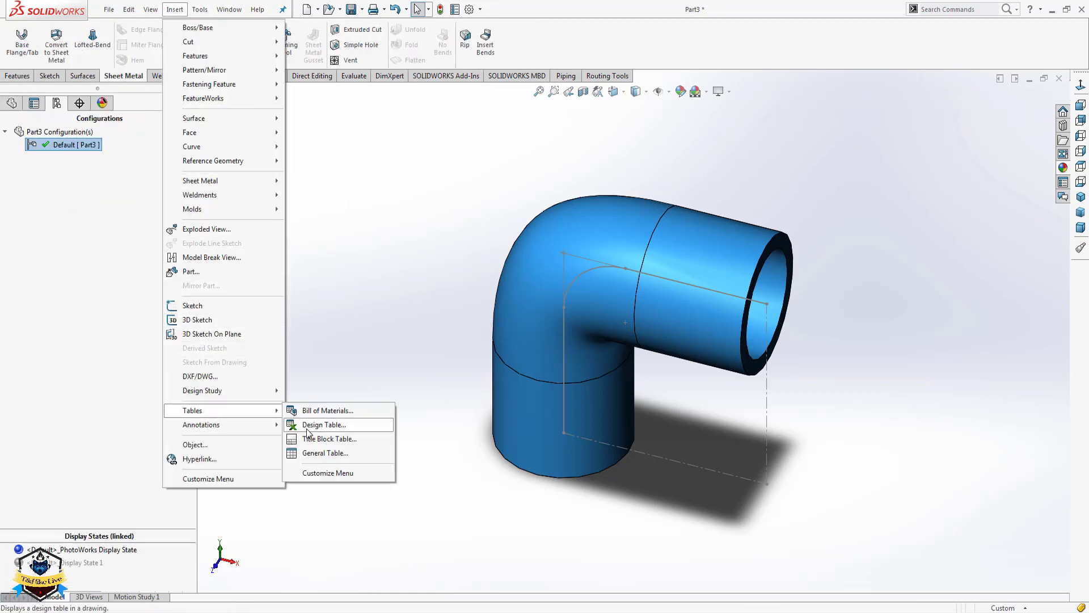
Auto-create a design table holding all six sketch dimensions and enlarge its embedded sheet.
{"action": "left_click", "coordinate": [315, 426]}
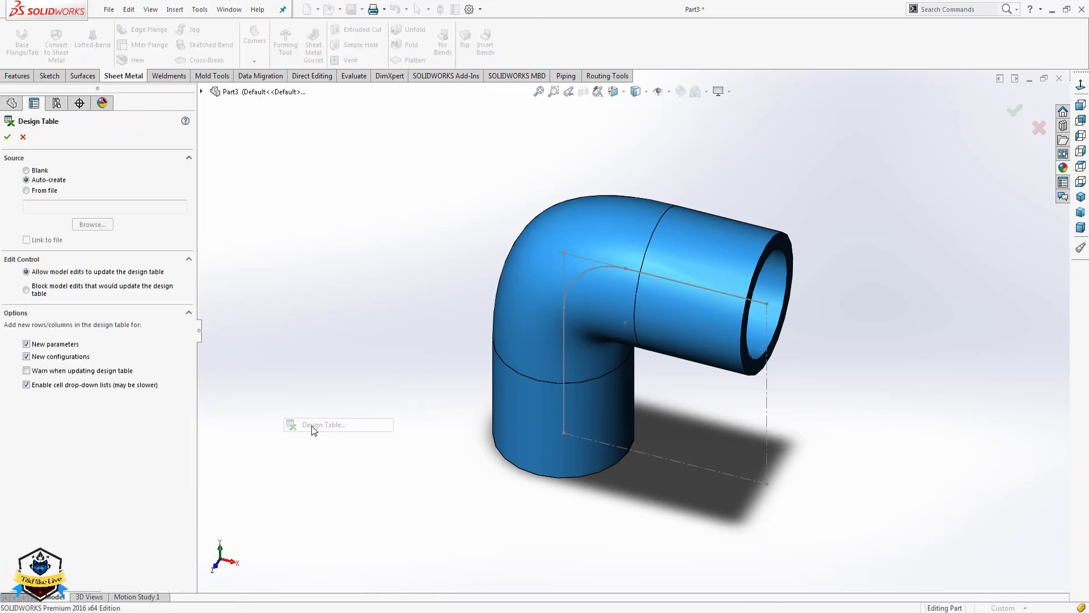
{"action": "left_click", "coordinate": [8, 138]}
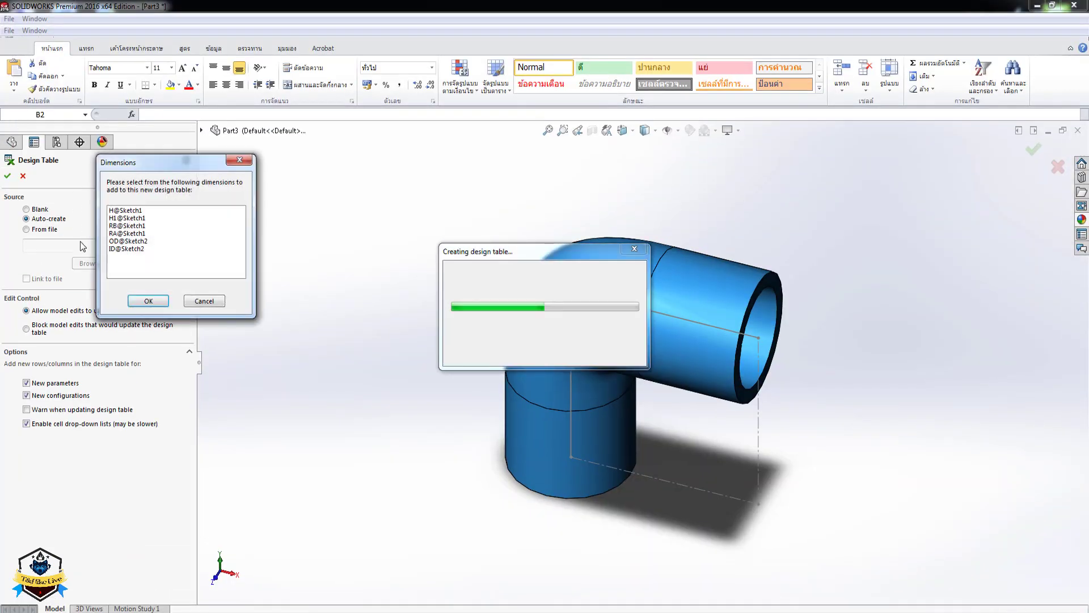
{"action": "left_click", "coordinate": [130, 211]}
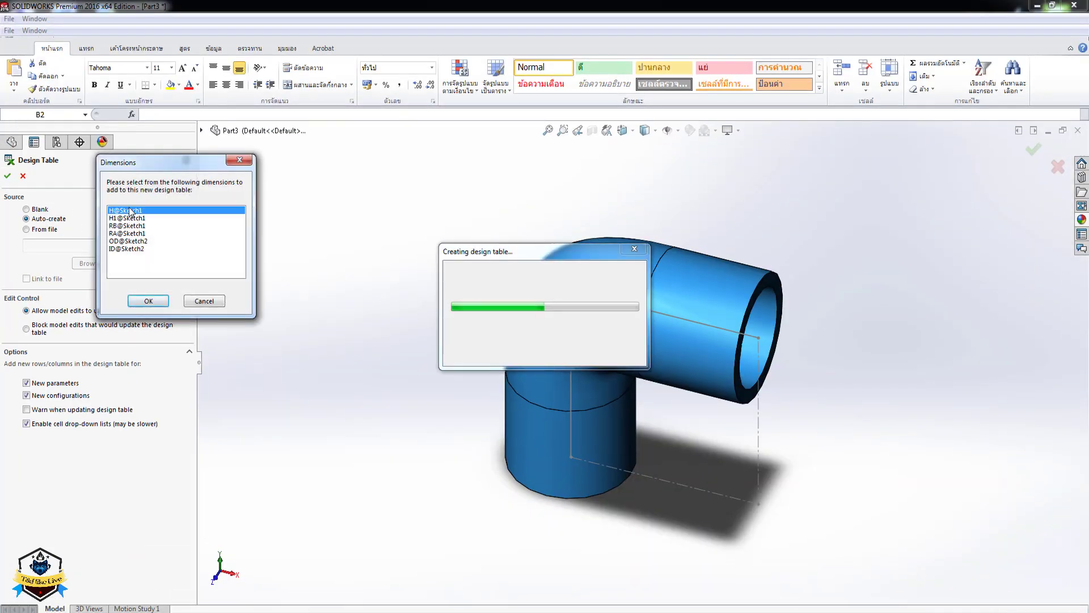
{"action": "left_click", "coordinate": [127, 249], "text": "shift"}
{"action": "left_click", "coordinate": [149, 301]}
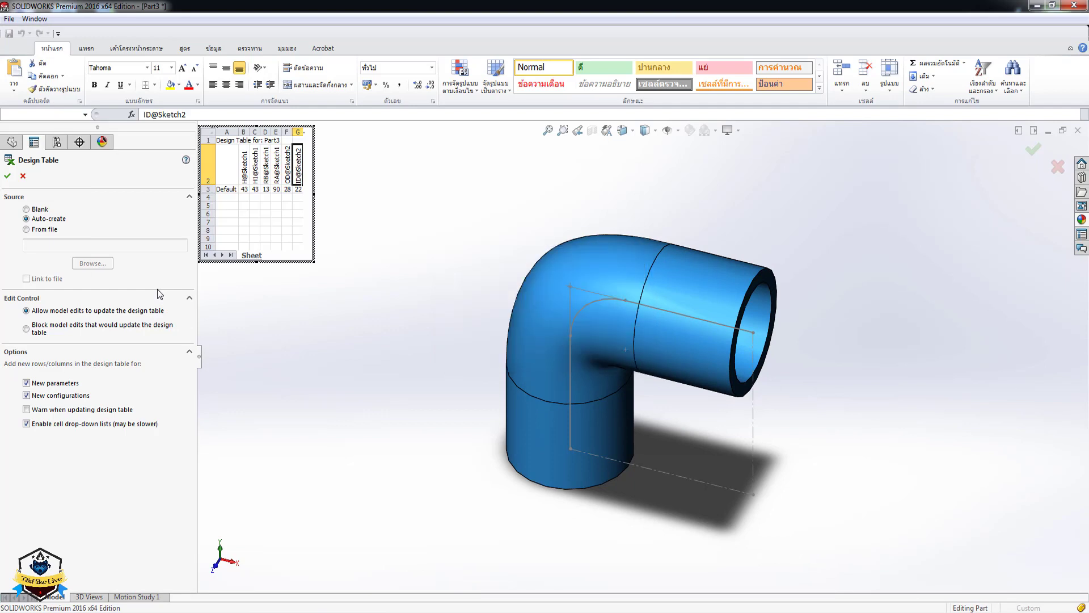
{"action": "left_click", "coordinate": [243, 205]}
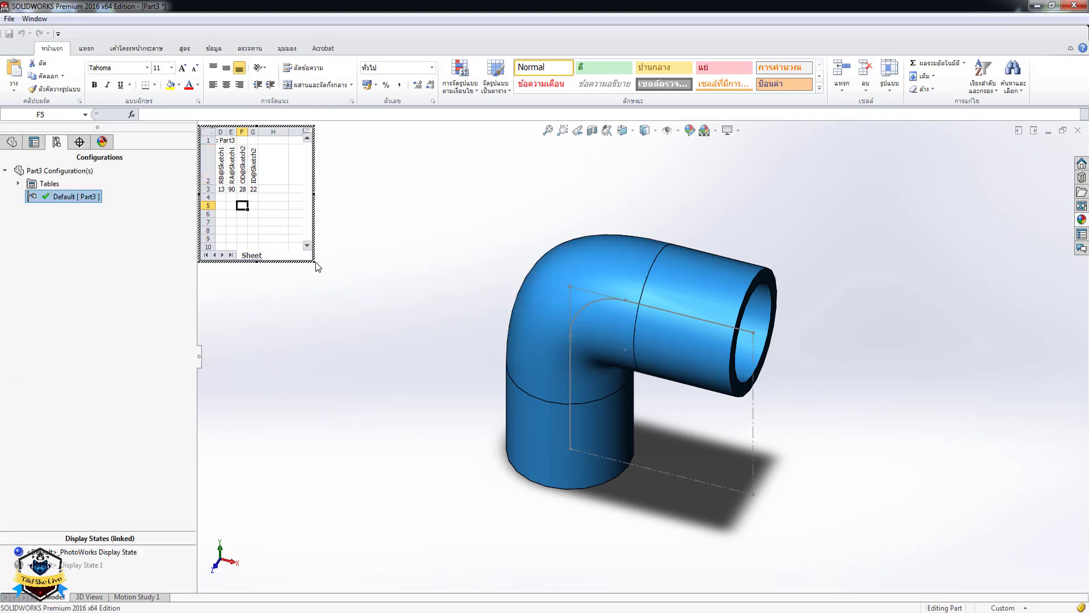
{"action": "mouse_move", "coordinate": [316, 262]}
{"action": "left_mouse_down"}
{"action": "mouse_move", "coordinate": [376, 314]}
{"action": "mouse_move", "coordinate": [380, 303]}
{"action": "left_mouse_up"}
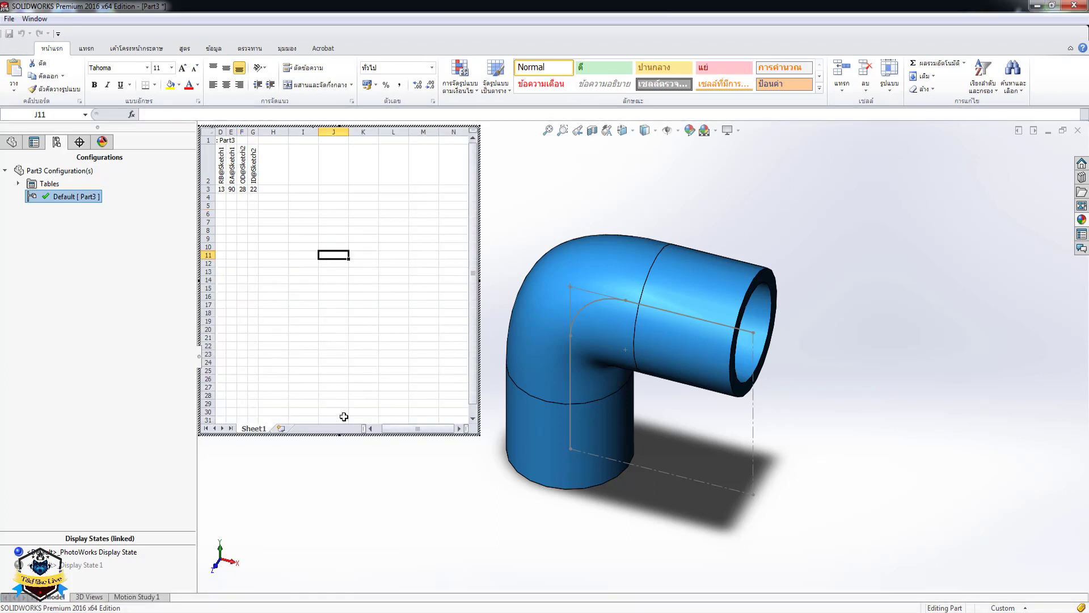
{"action": "left_click_drag", "start_coordinate": [389, 429], "coordinate": [382, 428]}
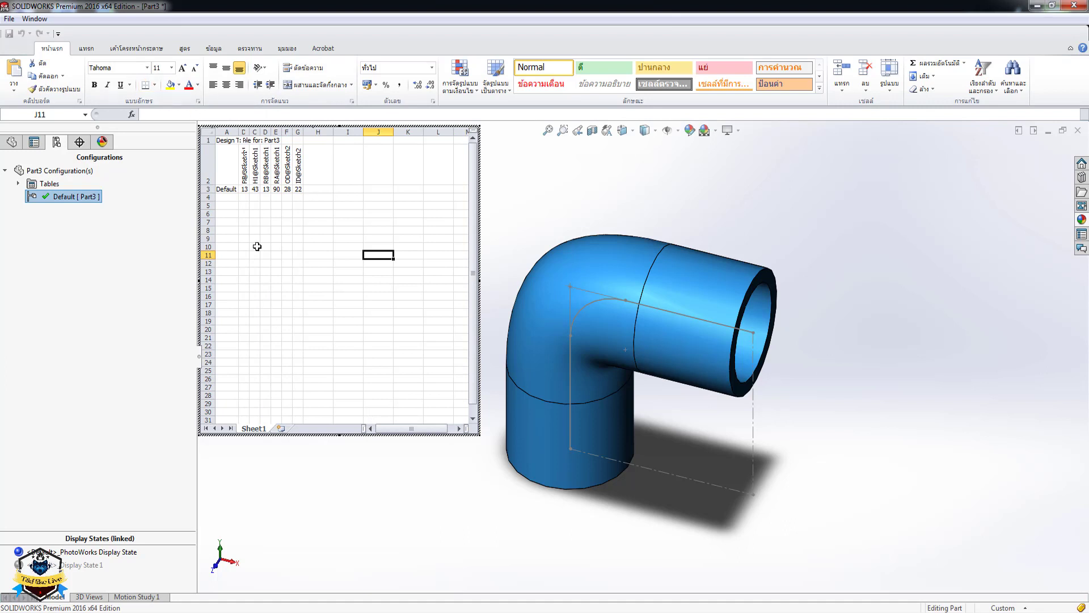
Rename the Default row to Elbows 15A, copy it into row 4, and widen column A.
{"action": "left_click", "coordinate": [227, 189]}
{"action": "double_click", "coordinate": [156, 114]}
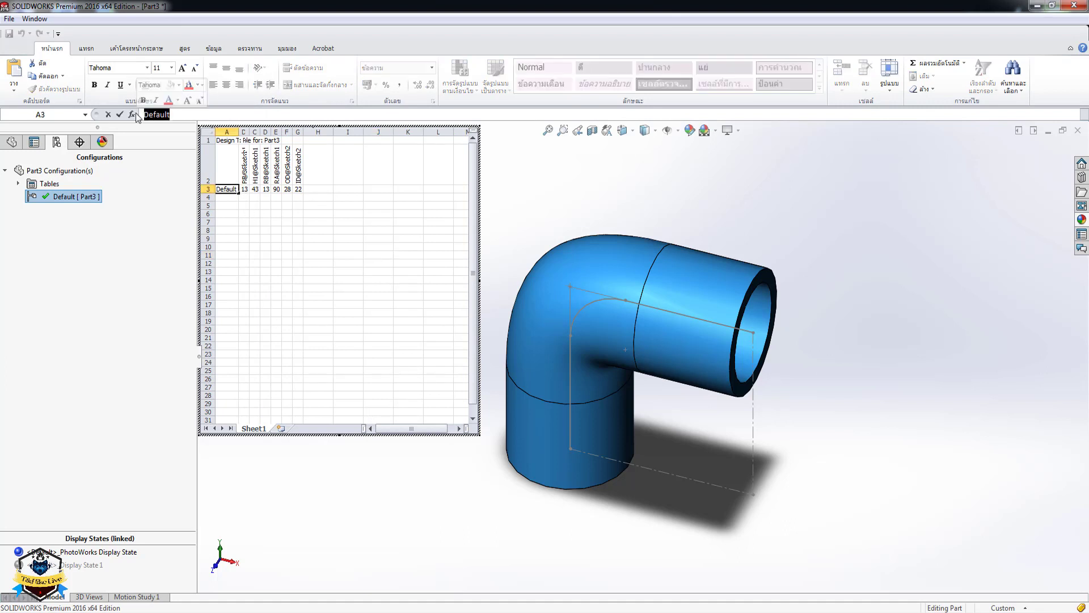
{"action": "left_click", "coordinate": [227, 189]}
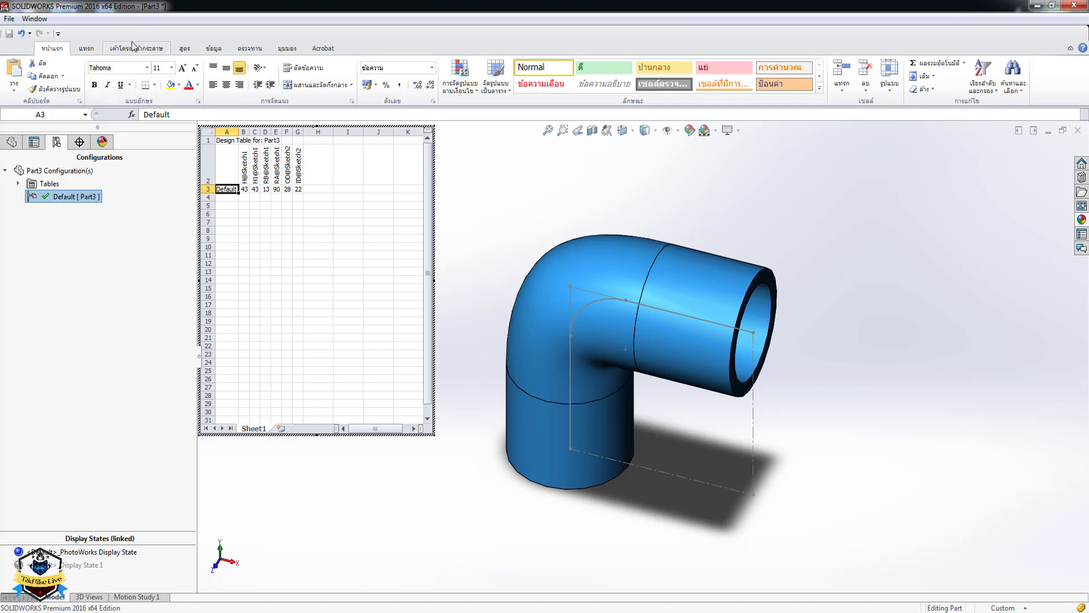
{"action": "type", "text": "Elbows"}
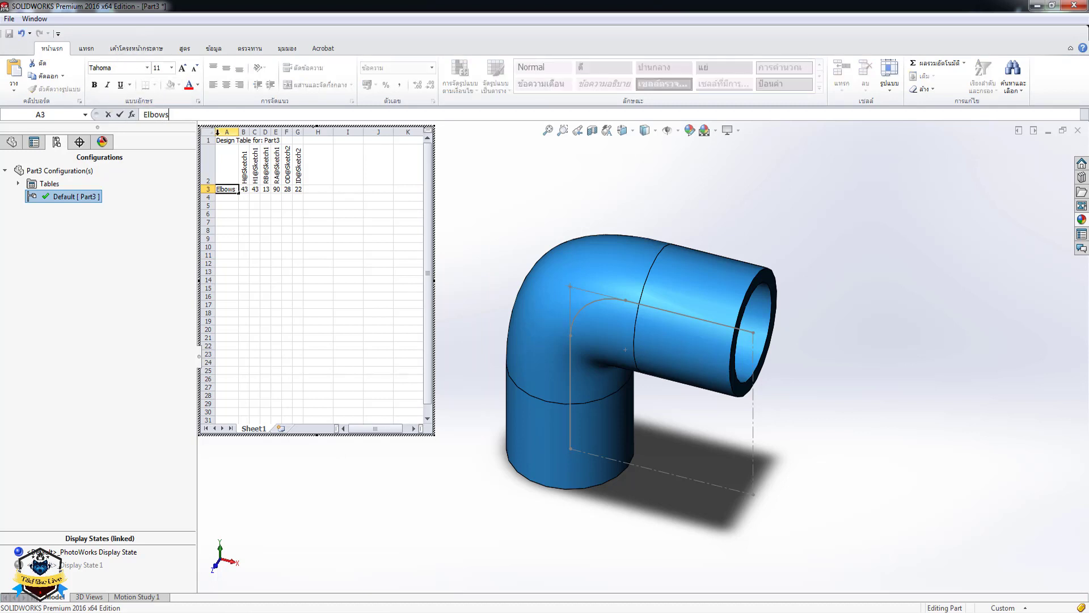
{"action": "type", "text": " 15"}
{"action": "type", "text": "A"}
{"action": "left_click", "coordinate": [227, 189]}
{"action": "left_click", "coordinate": [300, 191], "text": "shift"}
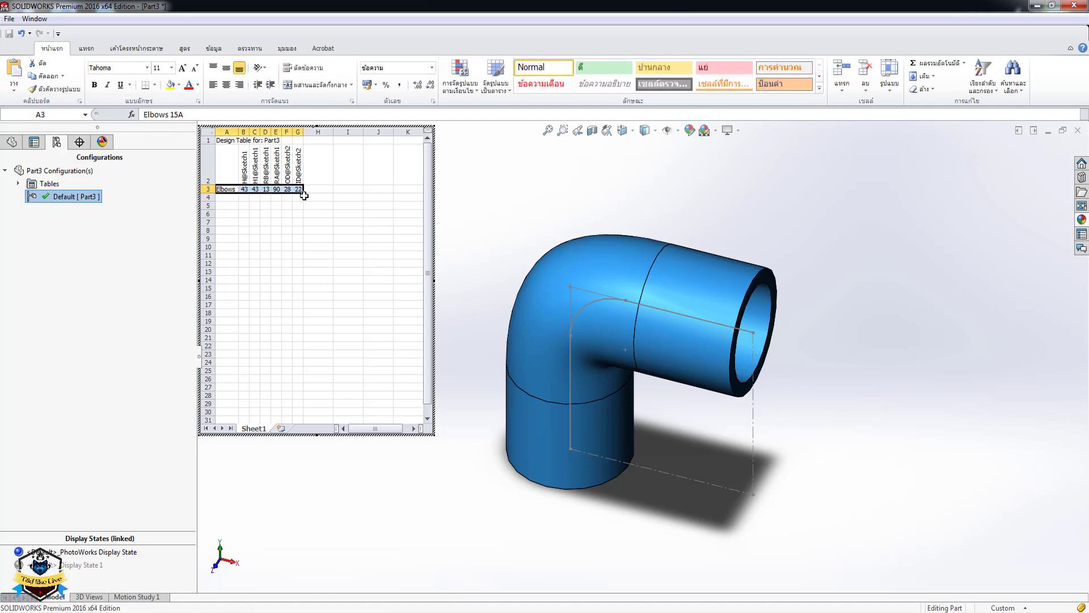
{"action": "left_click_drag", "start_coordinate": [302, 194], "coordinate": [303, 202]}
{"action": "left_click", "coordinate": [227, 198]}
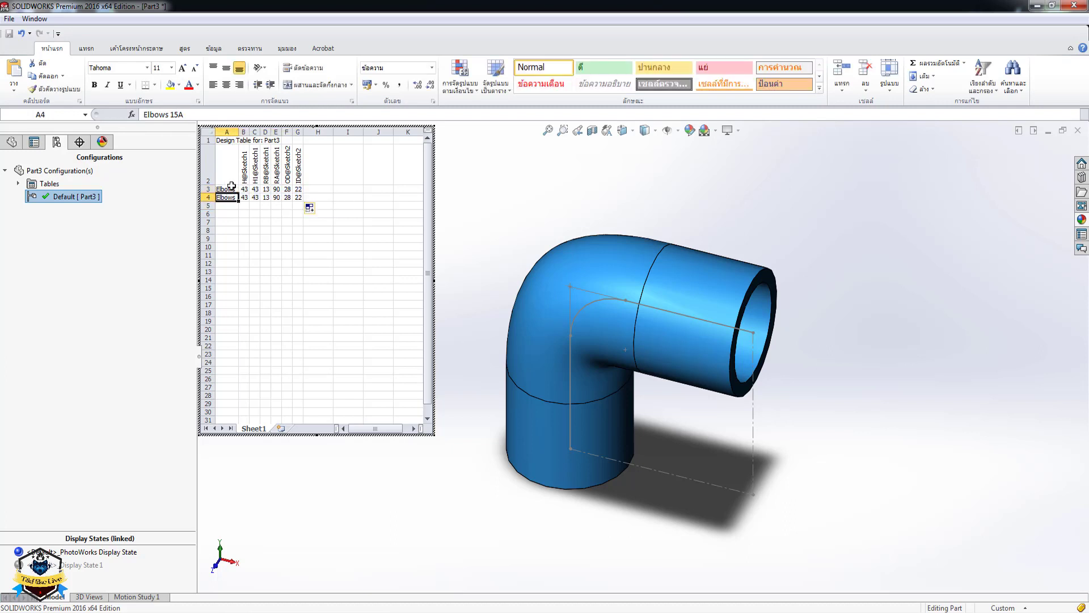
{"action": "left_click_drag", "start_coordinate": [238, 132], "coordinate": [268, 132]}
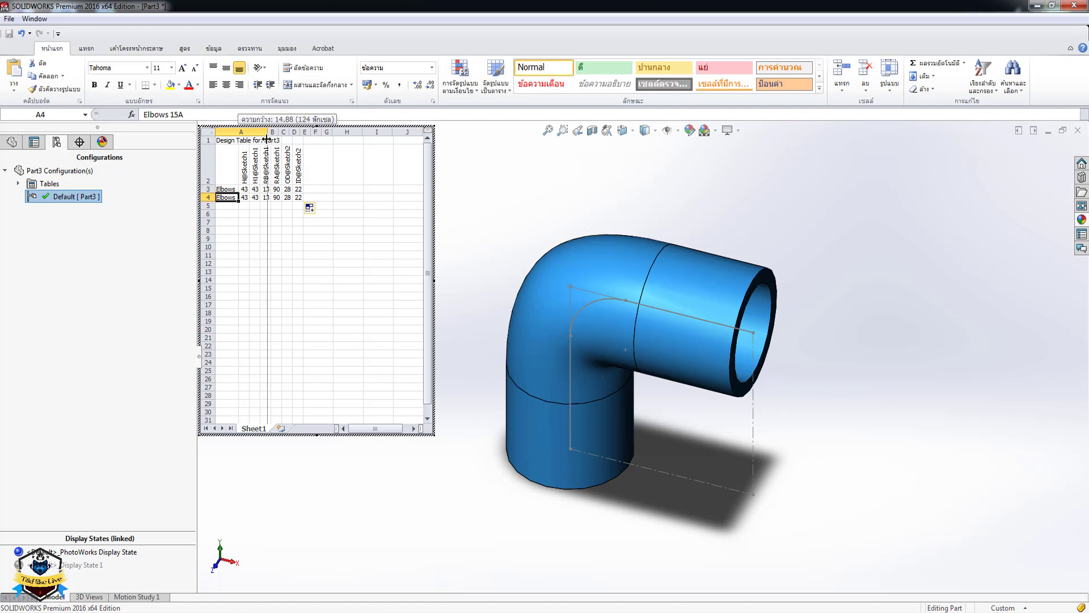
Rename row 4 to Elbows 20A and enter 50, 50 and 15 in its cells.
{"action": "left_click", "coordinate": [262, 212]}
{"action": "left_click", "coordinate": [239, 197]}
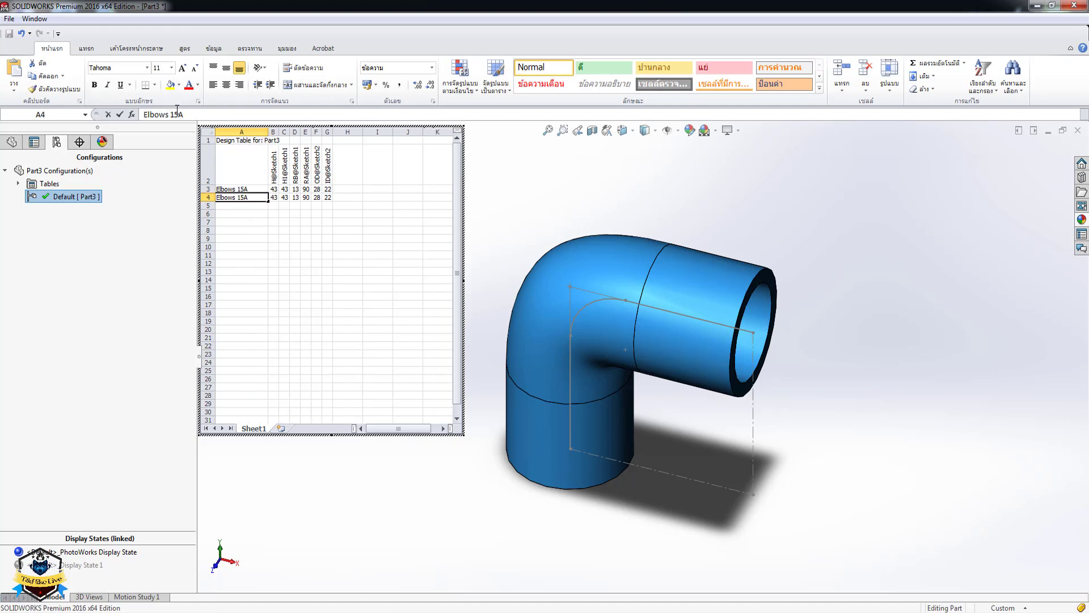
{"action": "left_click", "coordinate": [178, 111]}
{"action": "type", "text": "2"}
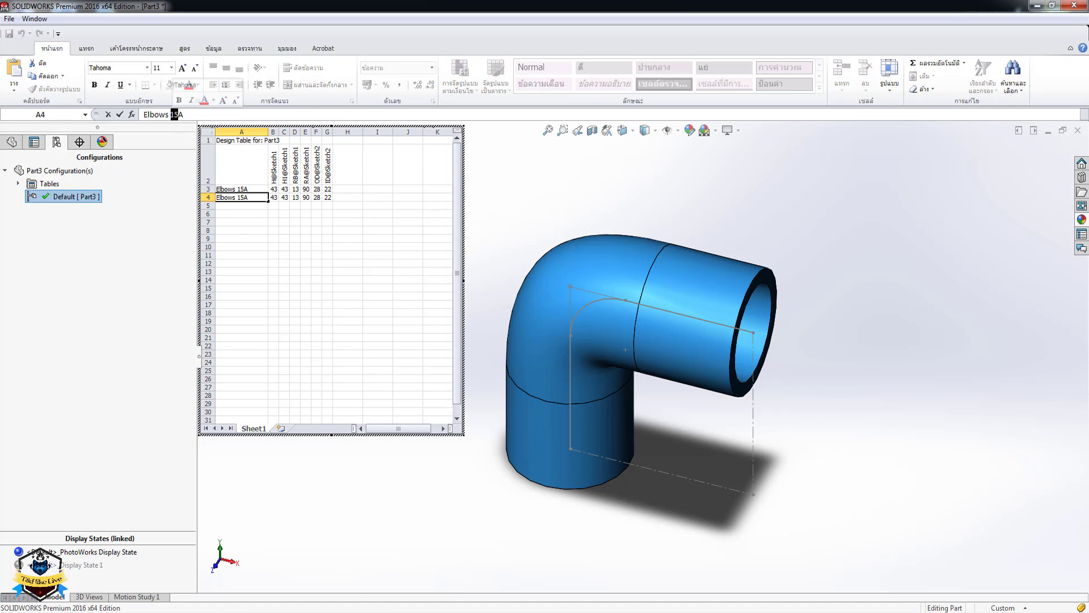
{"action": "type", "text": "0"}
{"action": "left_click", "coordinate": [273, 197]}
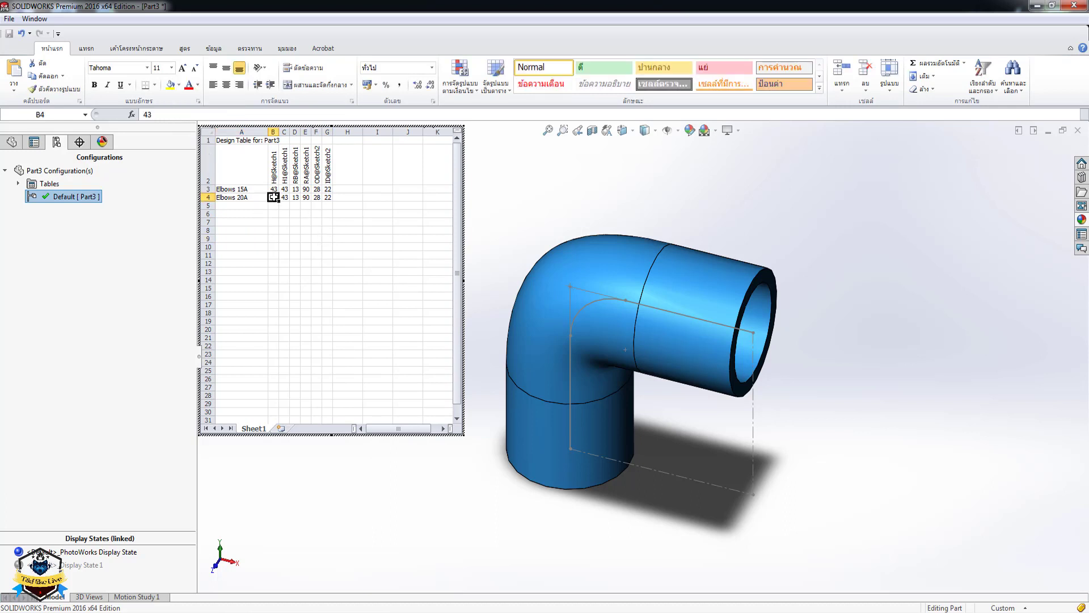
{"action": "type", "text": "50"}
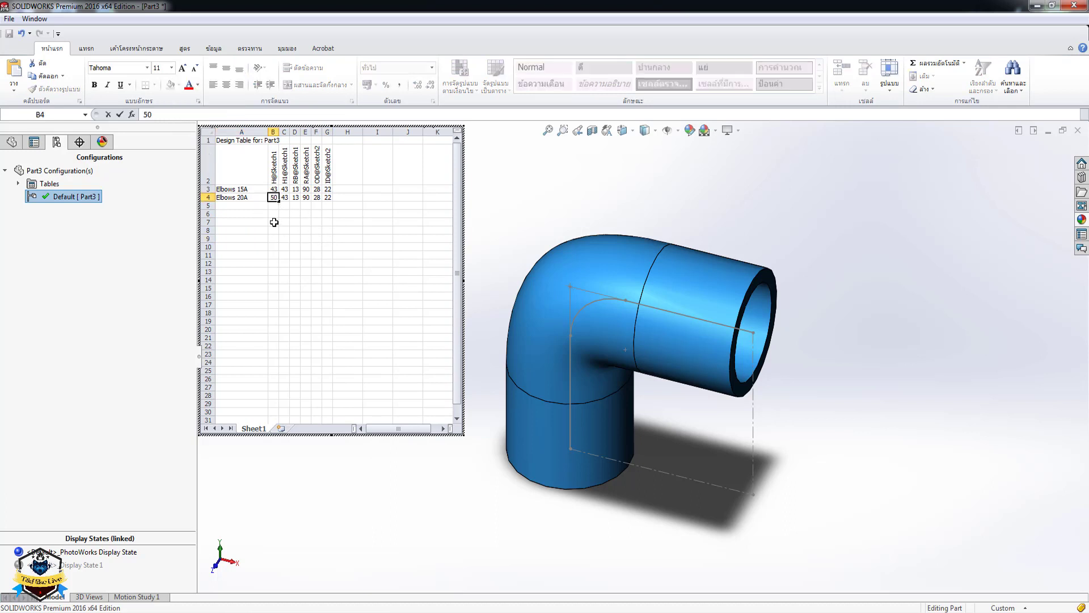
{"action": "key", "text": "Tab"}
{"action": "type", "text": "50"}
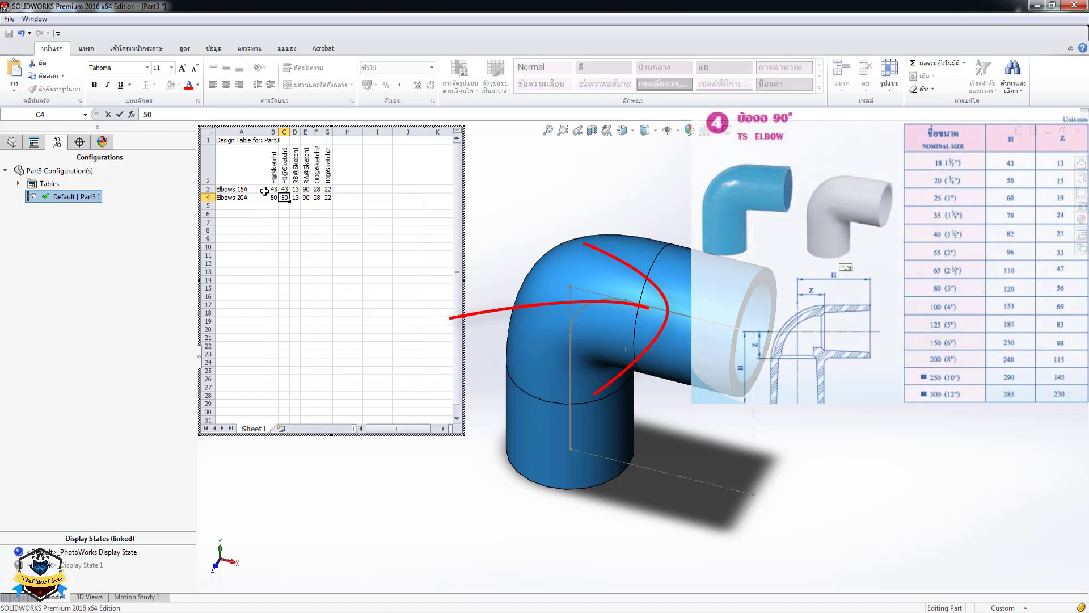
{"action": "key", "text": "Tab"}
{"action": "type", "text": "15"}
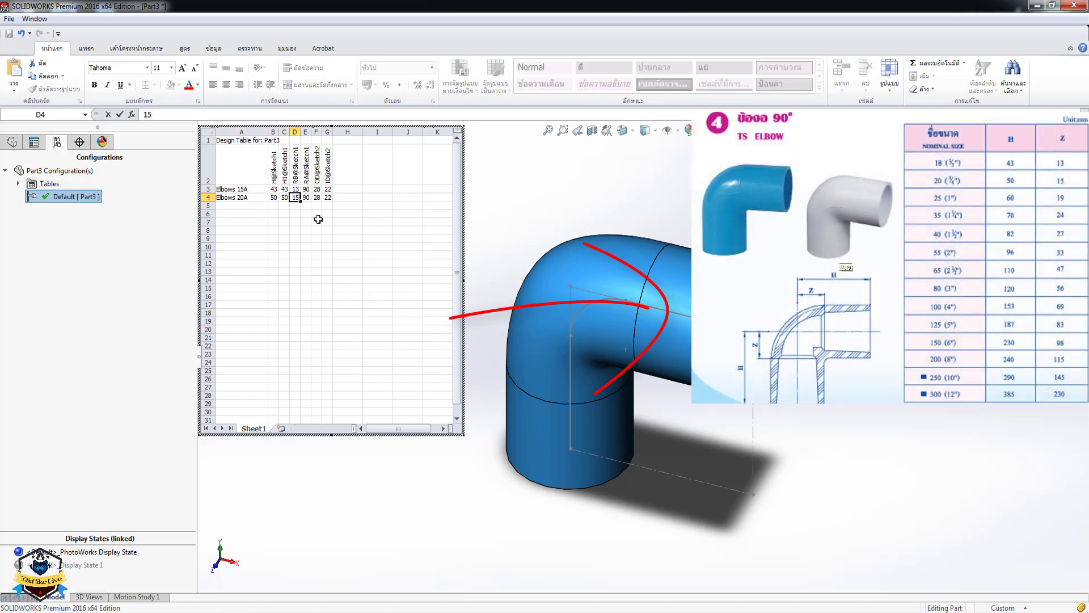
{"action": "left_click", "coordinate": [316, 198]}
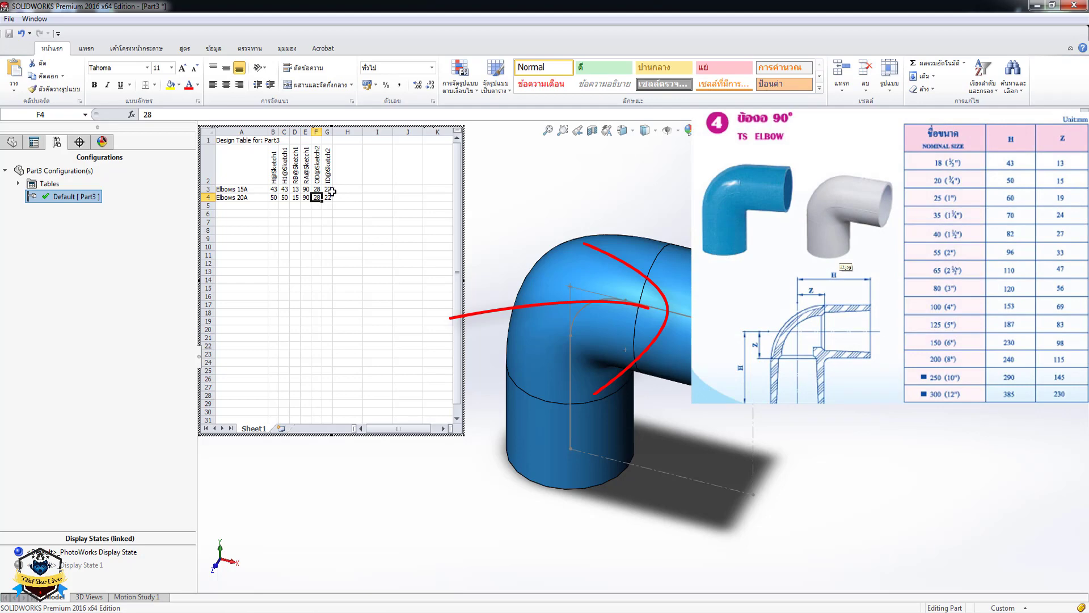
Set the Elbows 20A outer diameter to 36 and inner diameter to 26.
{"action": "type", "text": "34+"}
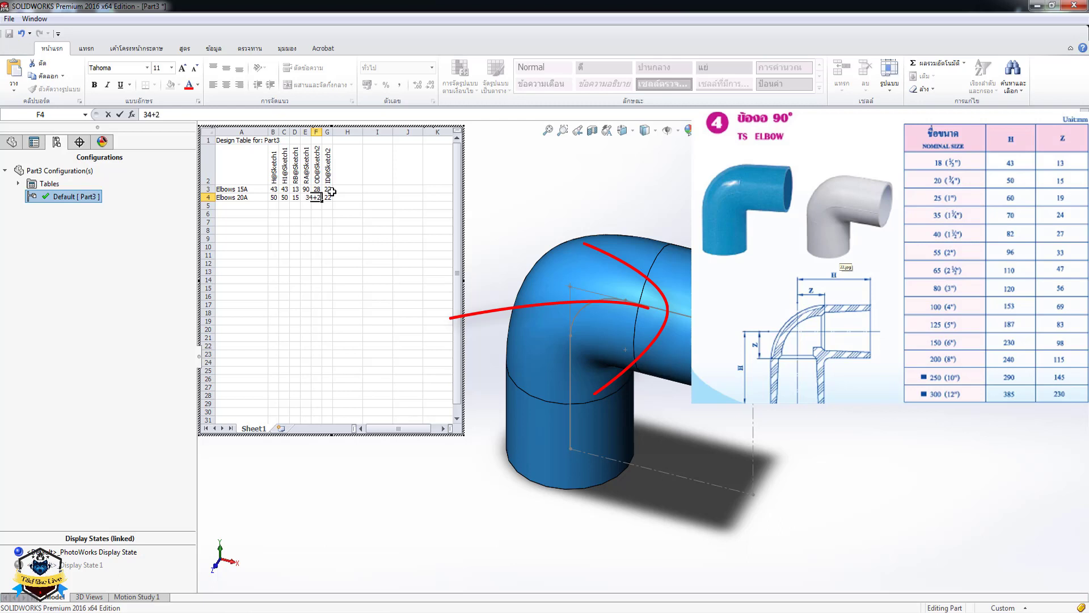
{"action": "left_click", "coordinate": [316, 215]}
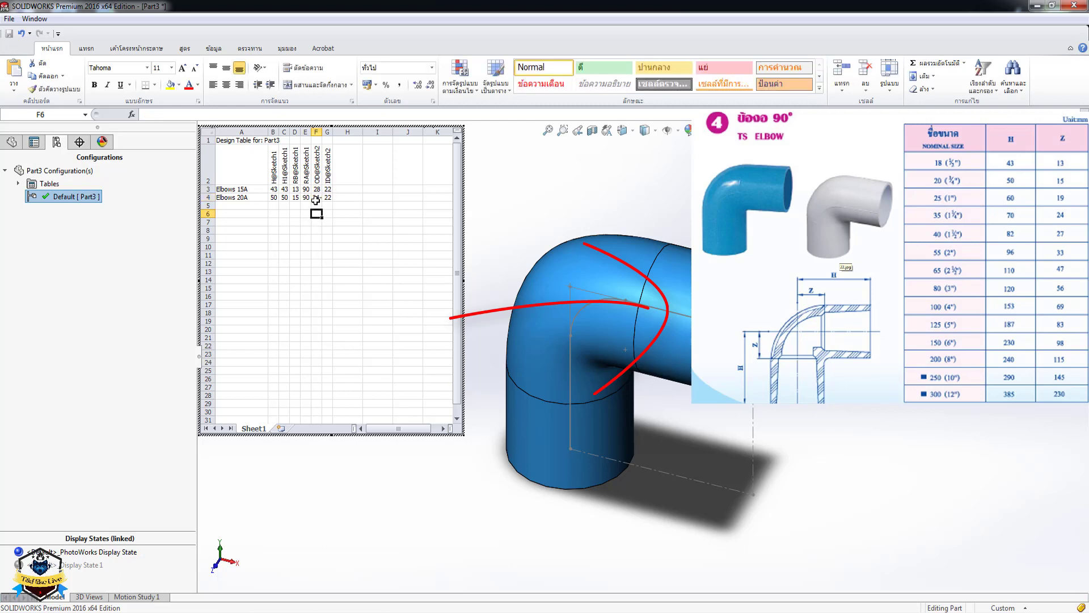
{"action": "left_click", "coordinate": [315, 198]}
{"action": "type", "text": "36"}
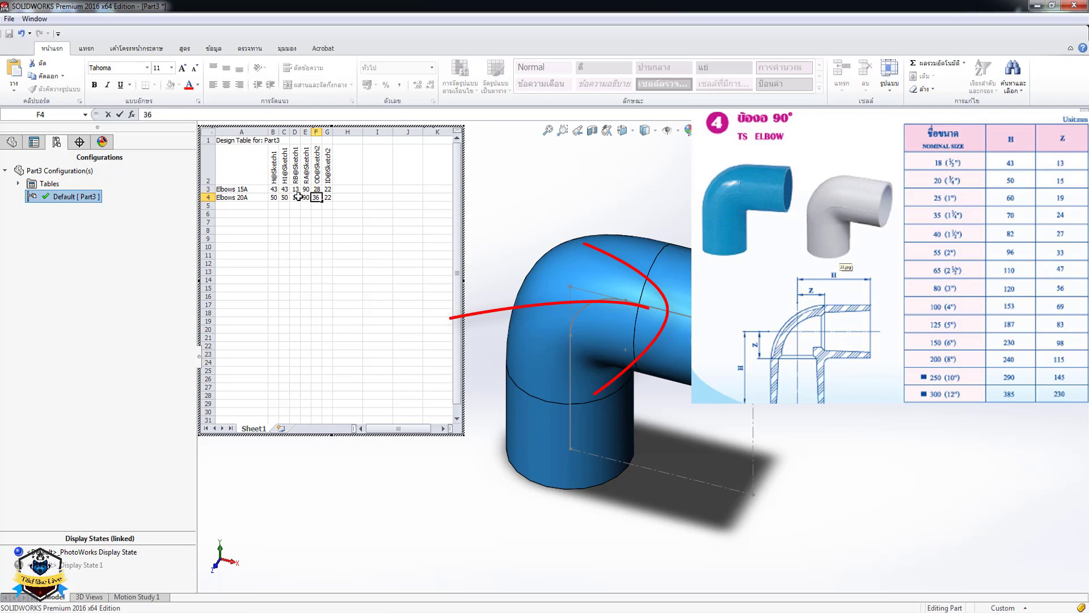
{"action": "key", "text": "Return"}
{"action": "left_click", "coordinate": [327, 197]}
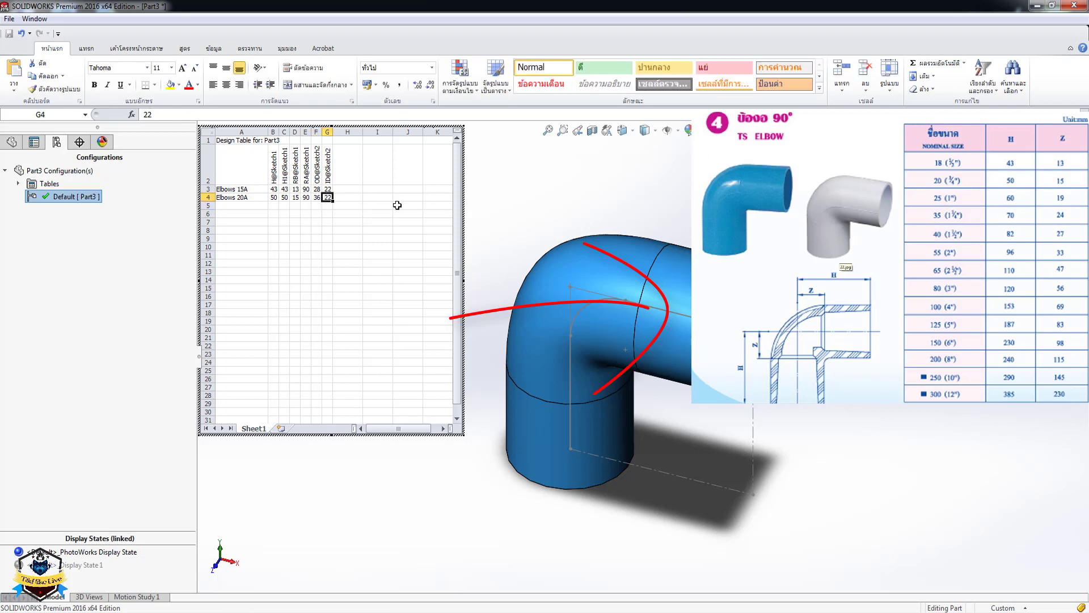
{"action": "type", "text": "26"}
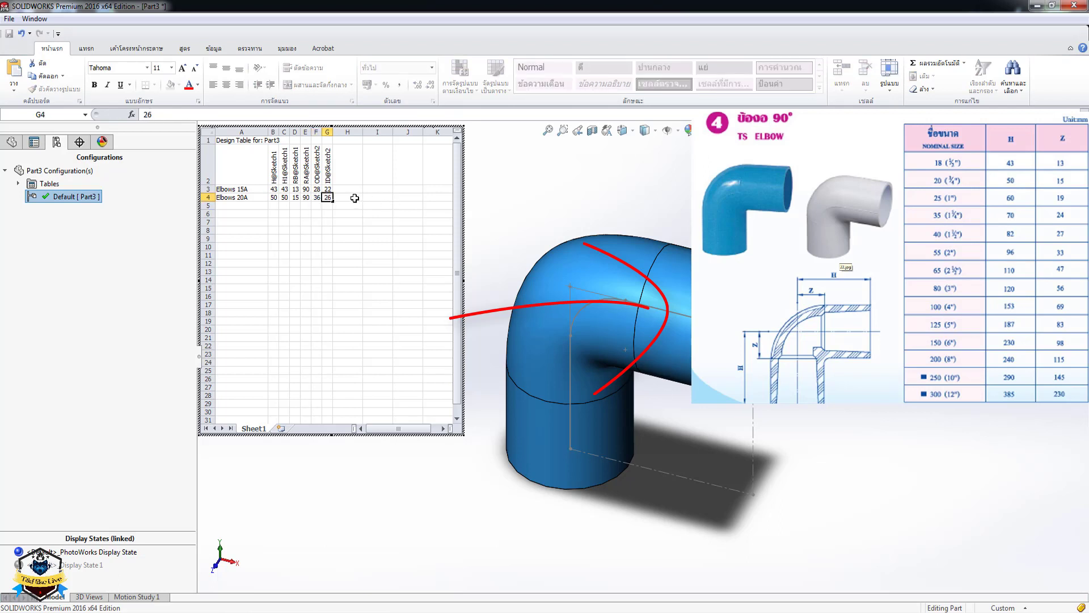
{"action": "left_click", "coordinate": [354, 198]}
{"action": "left_click", "coordinate": [351, 246]}
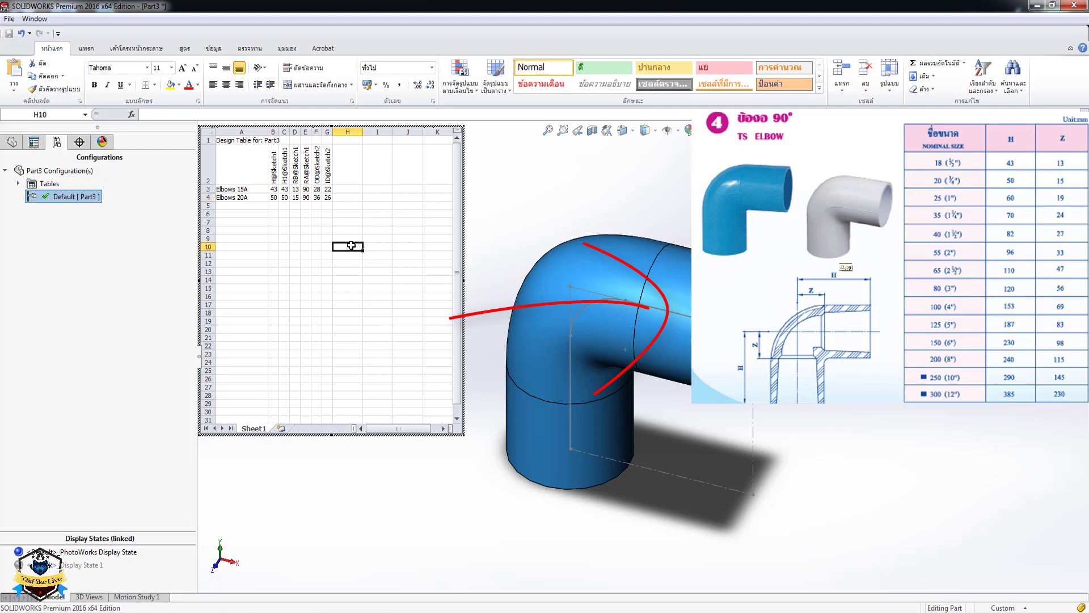
Close the design table to create Elbows 15A and 20A, preview each, then reactivate Default.
{"action": "left_click", "coordinate": [497, 293]}
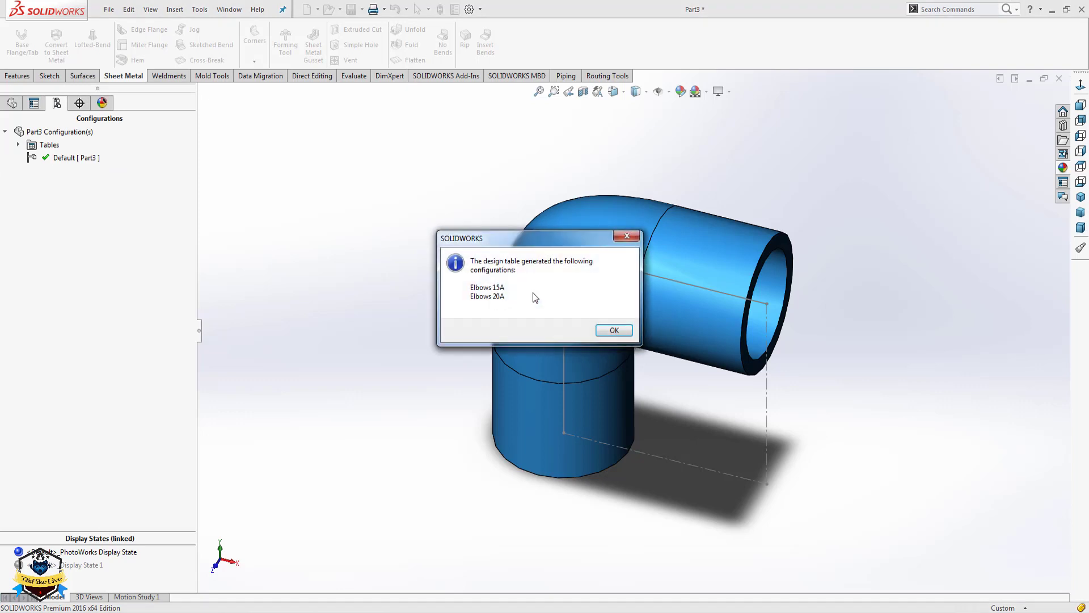
{"action": "left_click", "coordinate": [615, 335]}
{"action": "double_click", "coordinate": [70, 172]}
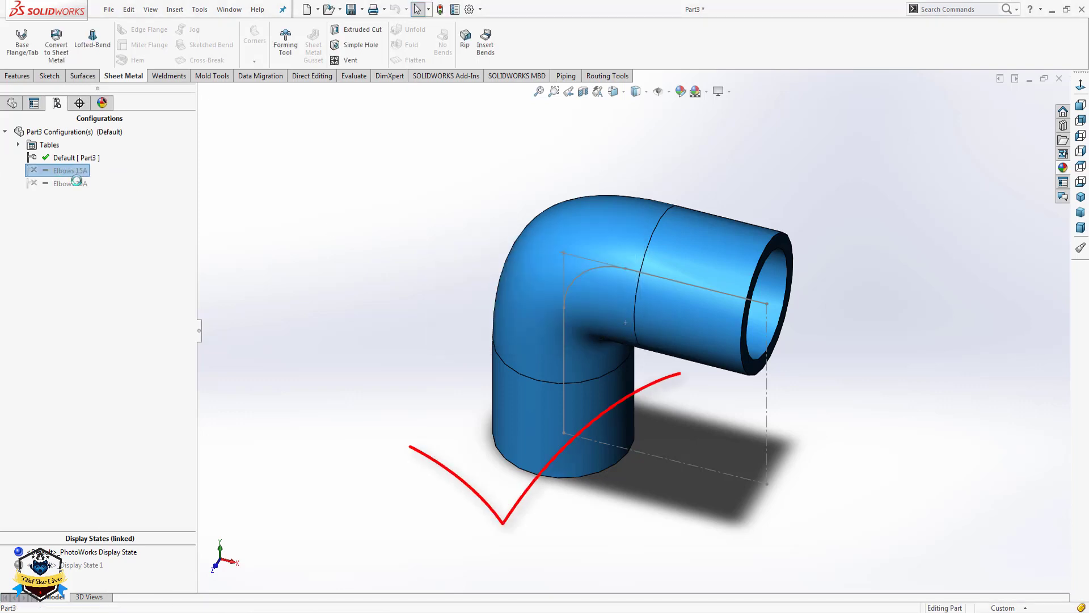
{"action": "double_click", "coordinate": [71, 183]}
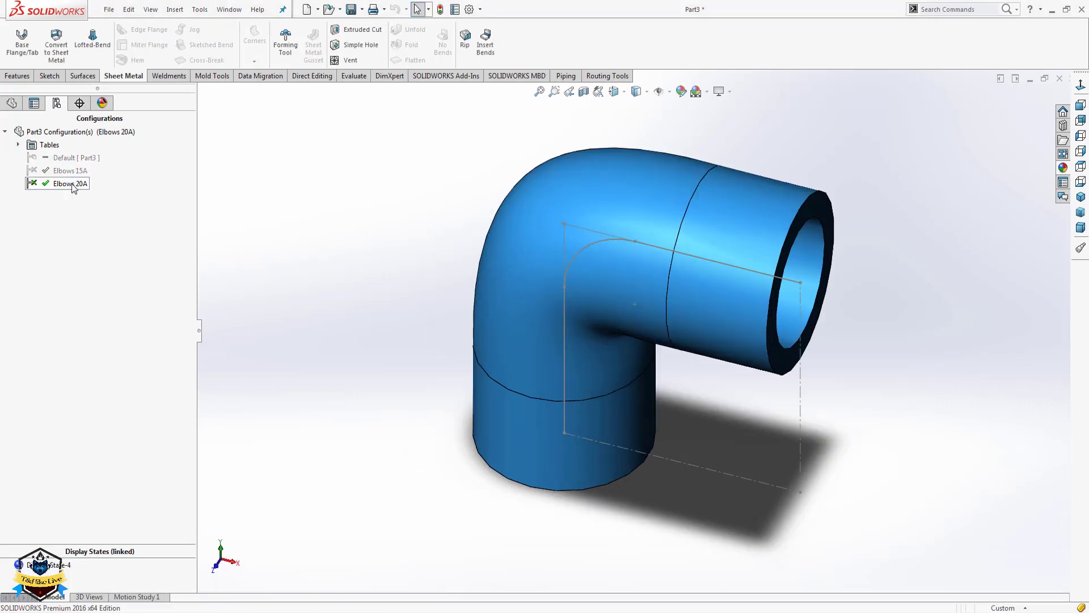
{"action": "double_click", "coordinate": [70, 171]}
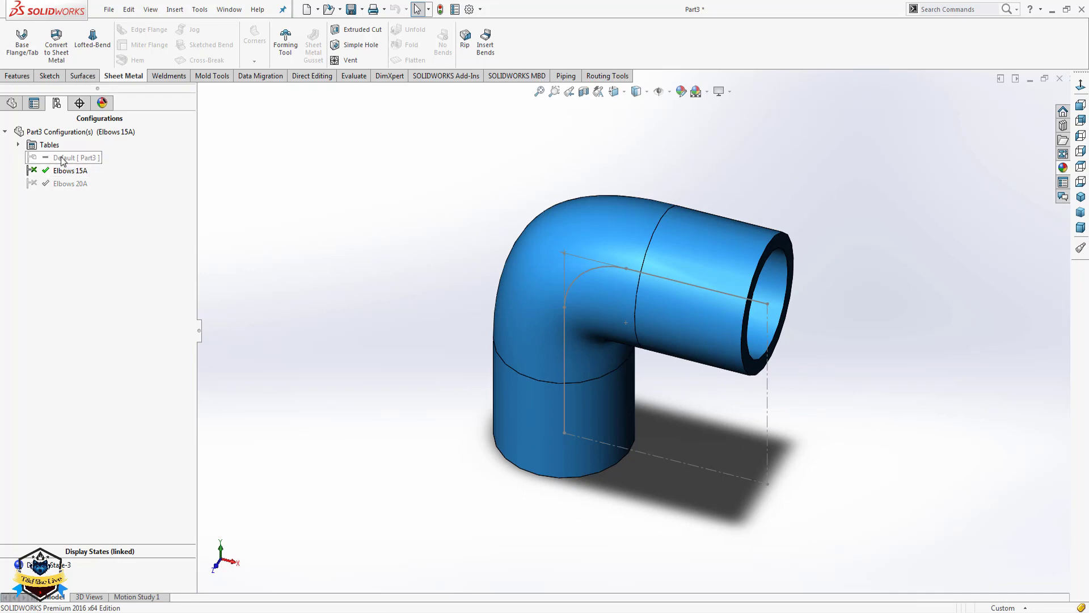
{"action": "double_click", "coordinate": [64, 158]}
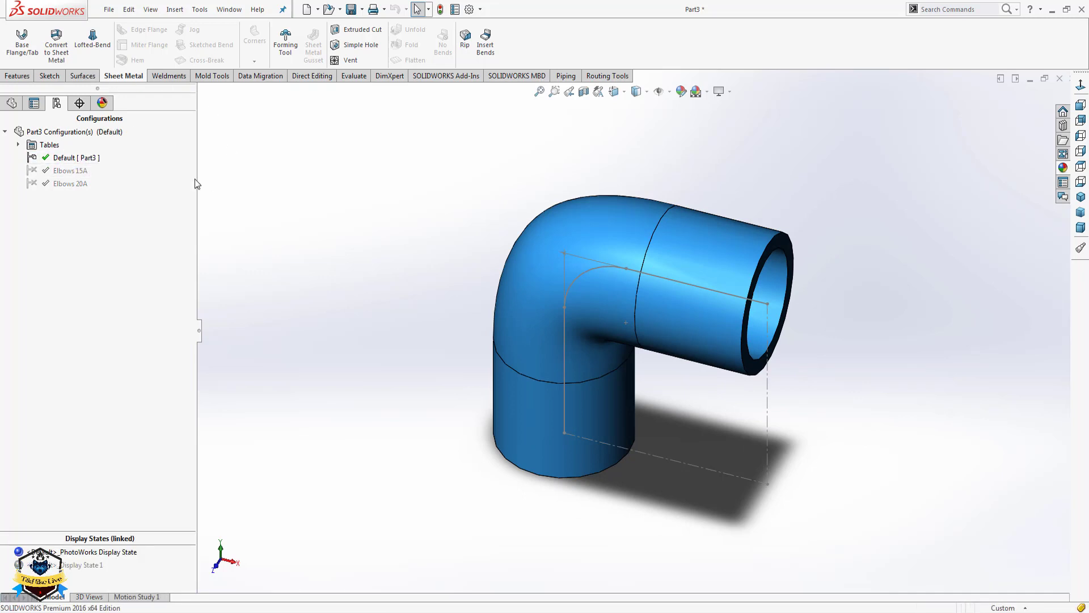
In the Routing Component Wizard, classify the elbow as Piping > Elbow and begin adding a CPoint.
{"action": "left_click", "coordinate": [606, 76]}
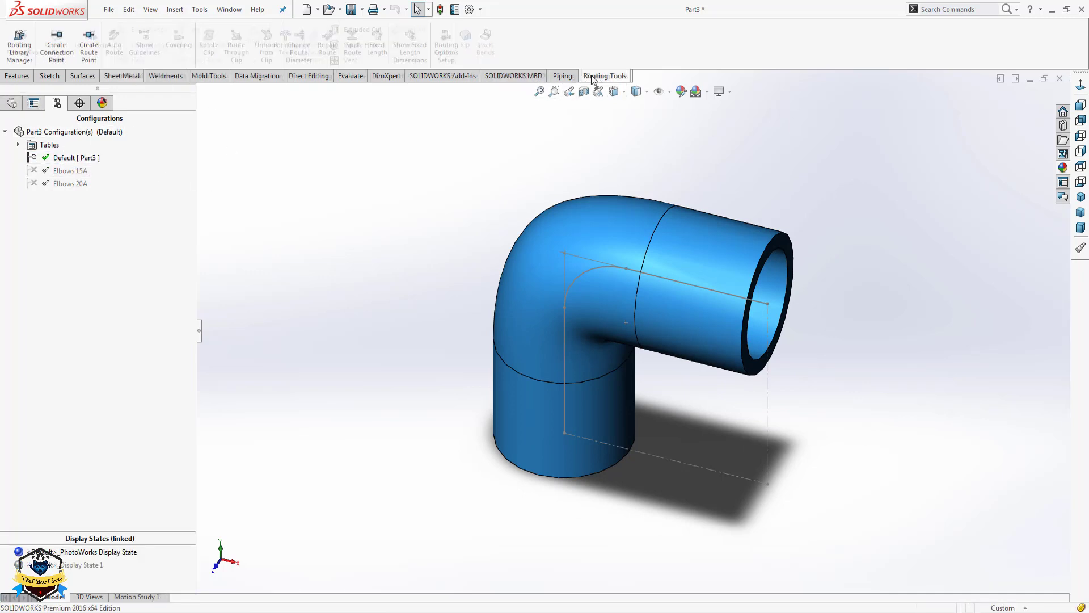
{"action": "left_click", "coordinate": [21, 50]}
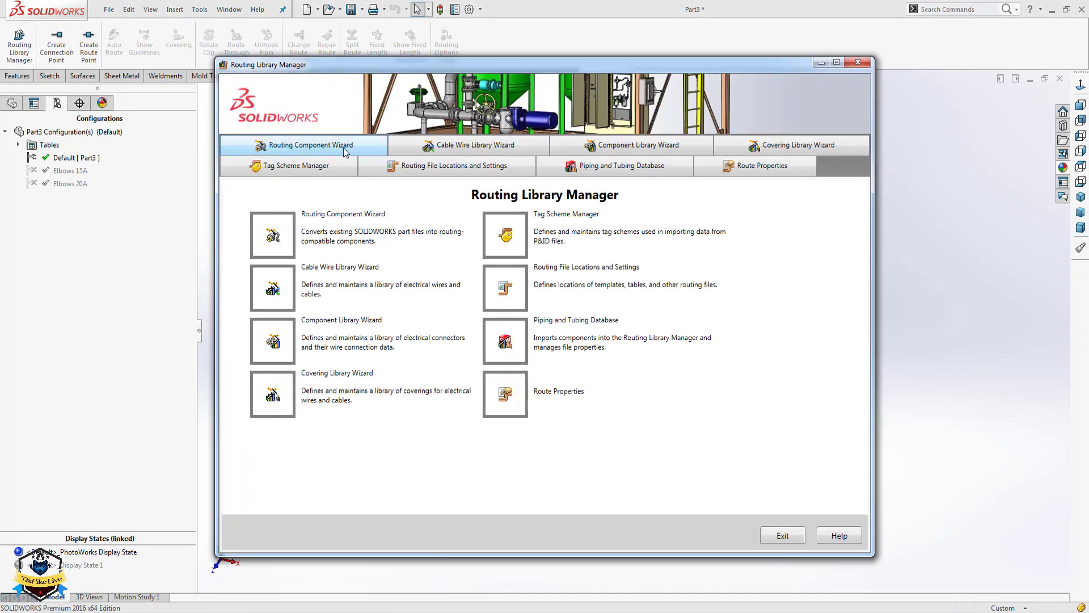
{"action": "left_click", "coordinate": [345, 148]}
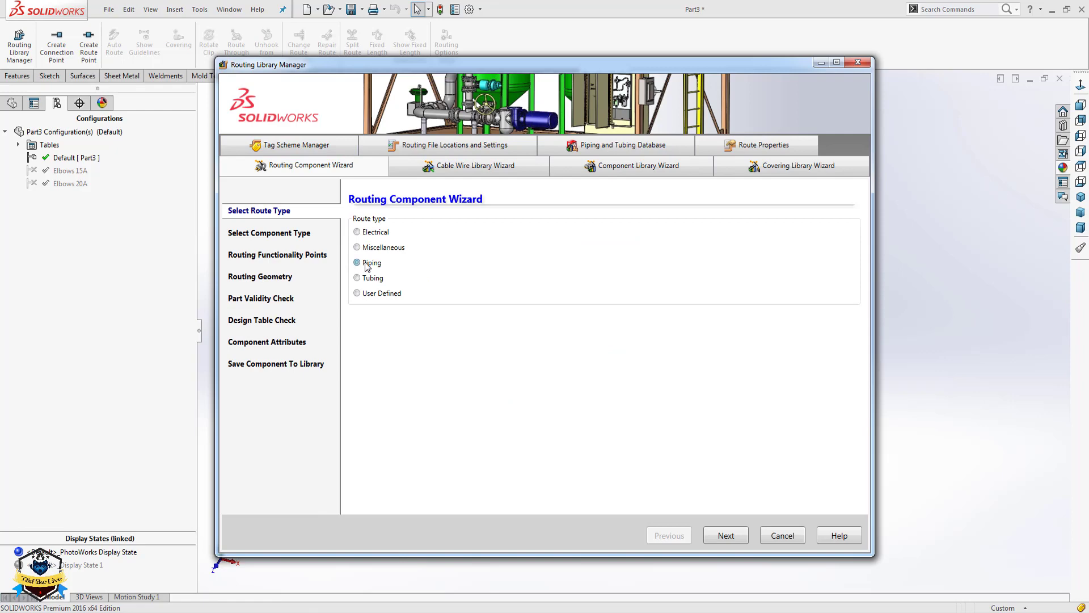
{"action": "left_click", "coordinate": [730, 538]}
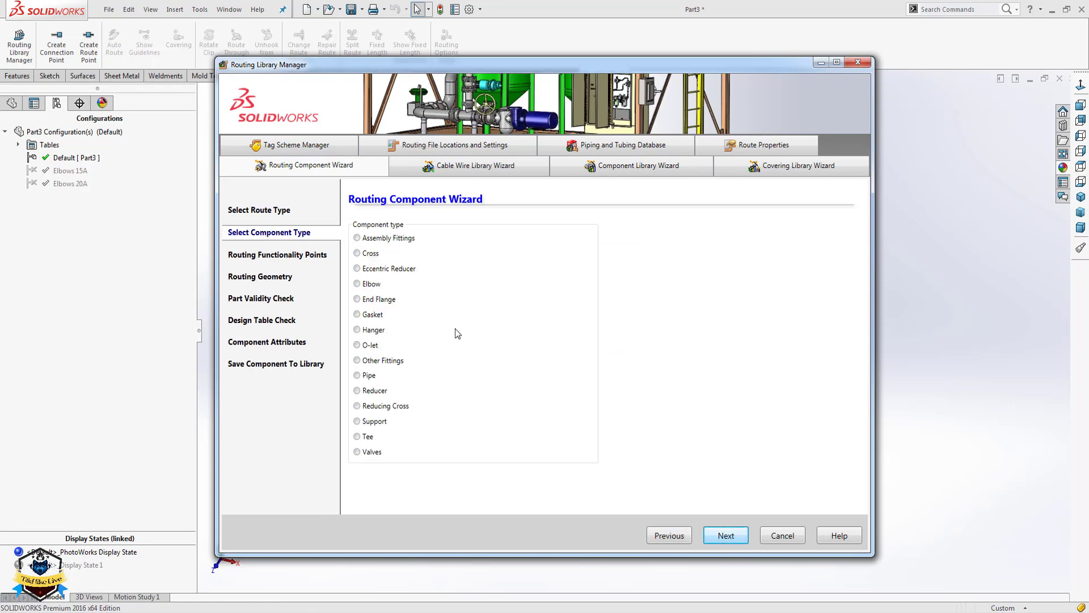
{"action": "left_click", "coordinate": [373, 285]}
{"action": "left_click", "coordinate": [737, 543]}
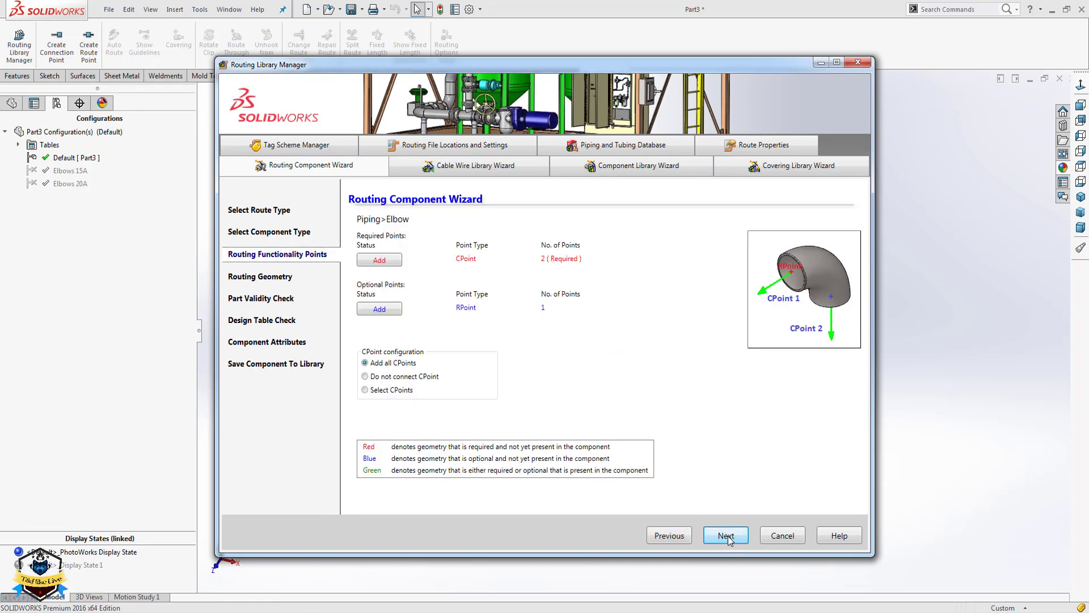
{"action": "left_click", "coordinate": [397, 260]}
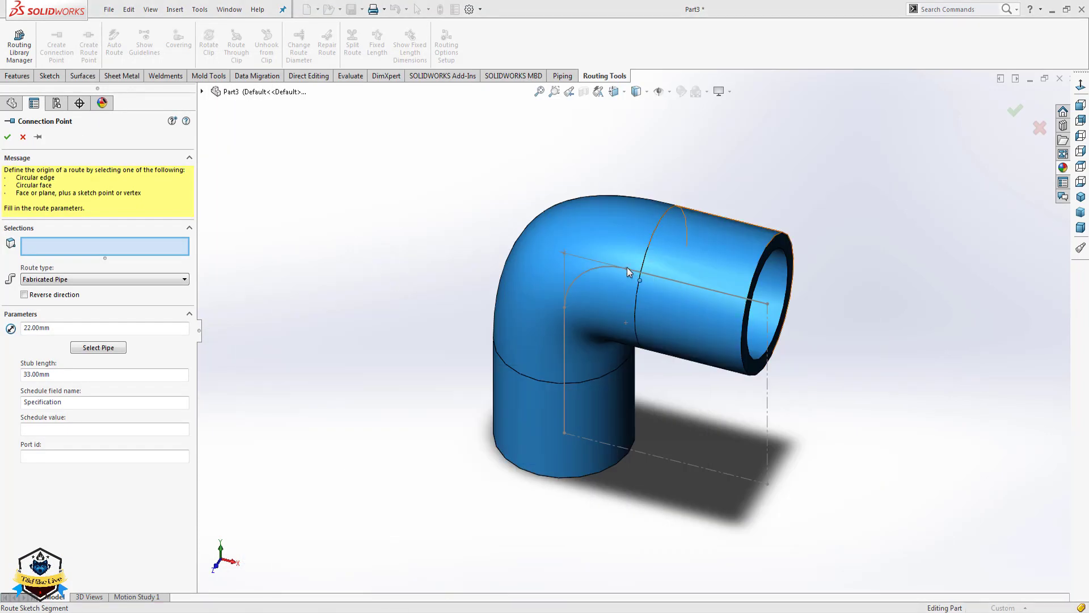
Select Point8@Sketch1 and the horizontal opening's end face for the first connection point.
{"action": "left_click", "coordinate": [628, 267]}
{"action": "middle_click_drag", "start_coordinate": [732, 267], "coordinate": [753, 252]}
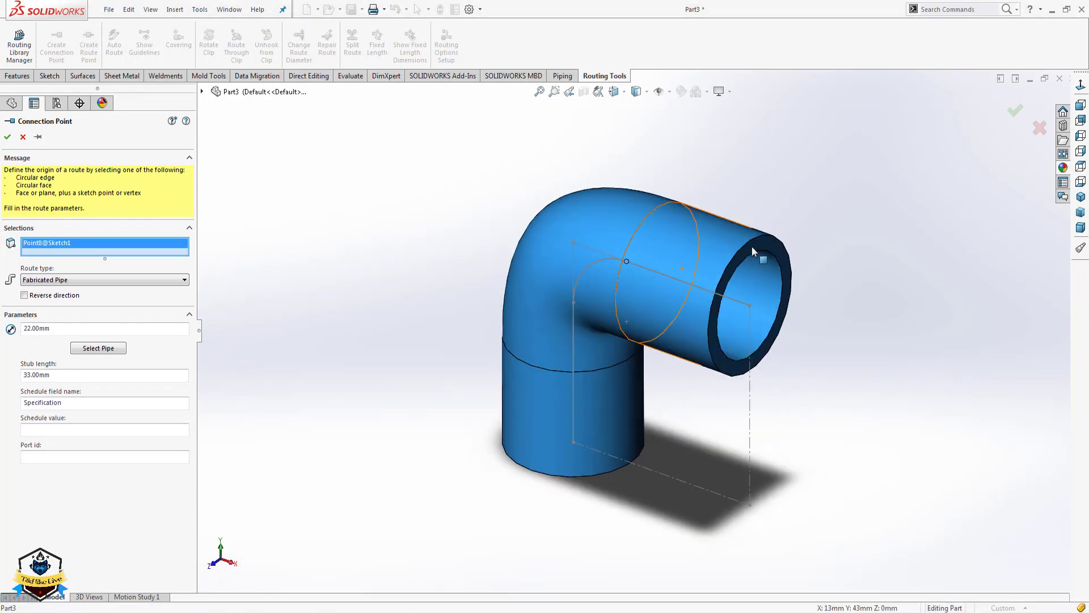
{"action": "left_click", "coordinate": [753, 252]}
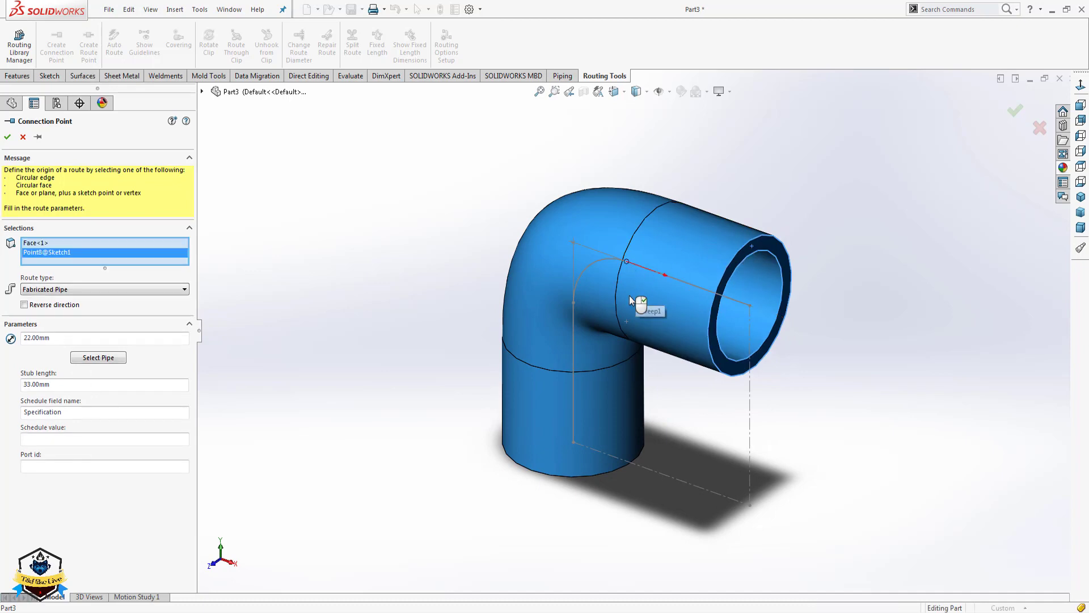
{"action": "middle_click_drag", "start_coordinate": [630, 300], "coordinate": [602, 309]}
Assign PIPE PVC.sldprt with its PIPE 15A configuration as the pipe and accept the connection point.
{"action": "left_click", "coordinate": [87, 360]}
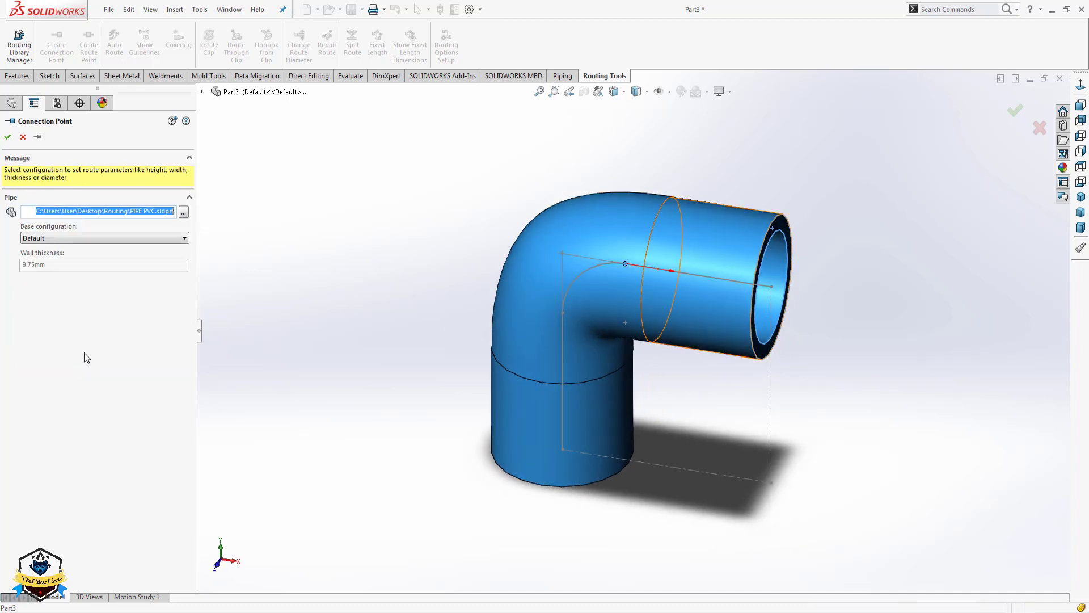
{"action": "left_click", "coordinate": [184, 212]}
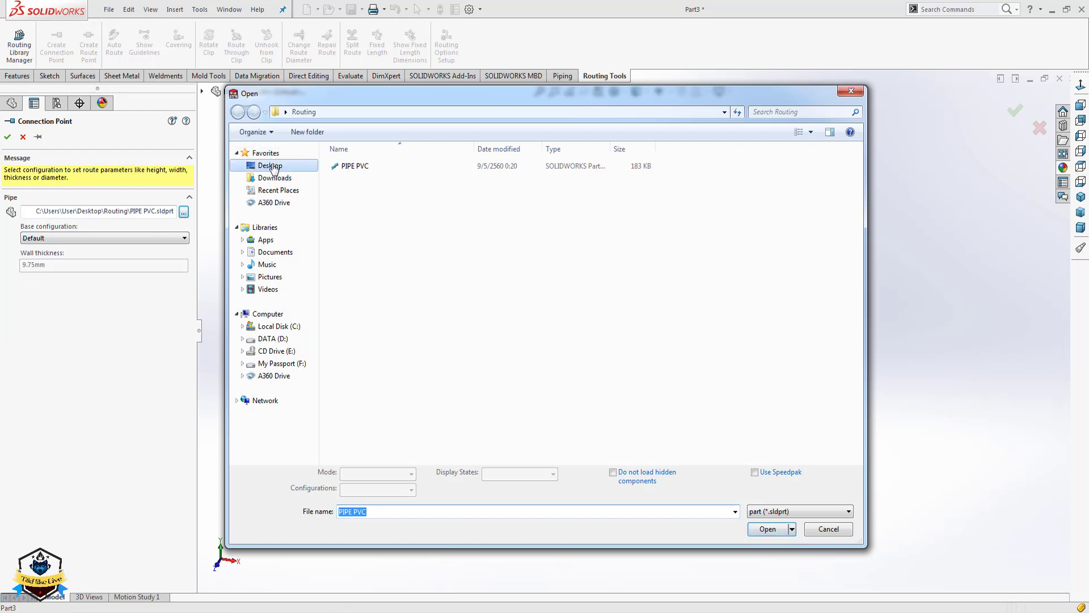
{"action": "left_click", "coordinate": [273, 168]}
{"action": "double_click", "coordinate": [362, 232]}
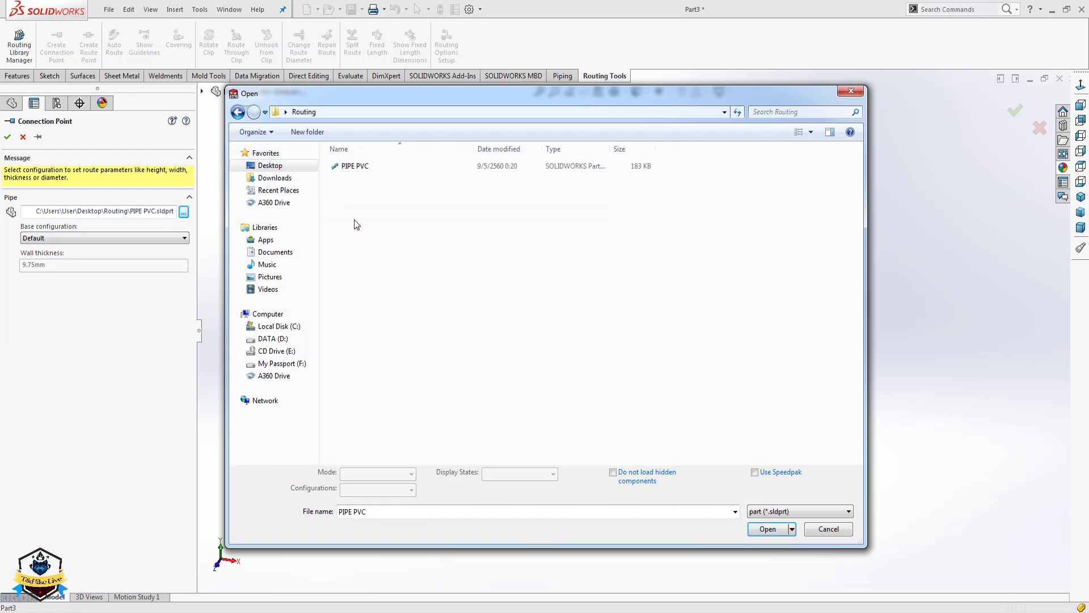
{"action": "double_click", "coordinate": [360, 167]}
{"action": "left_click", "coordinate": [572, 348]}
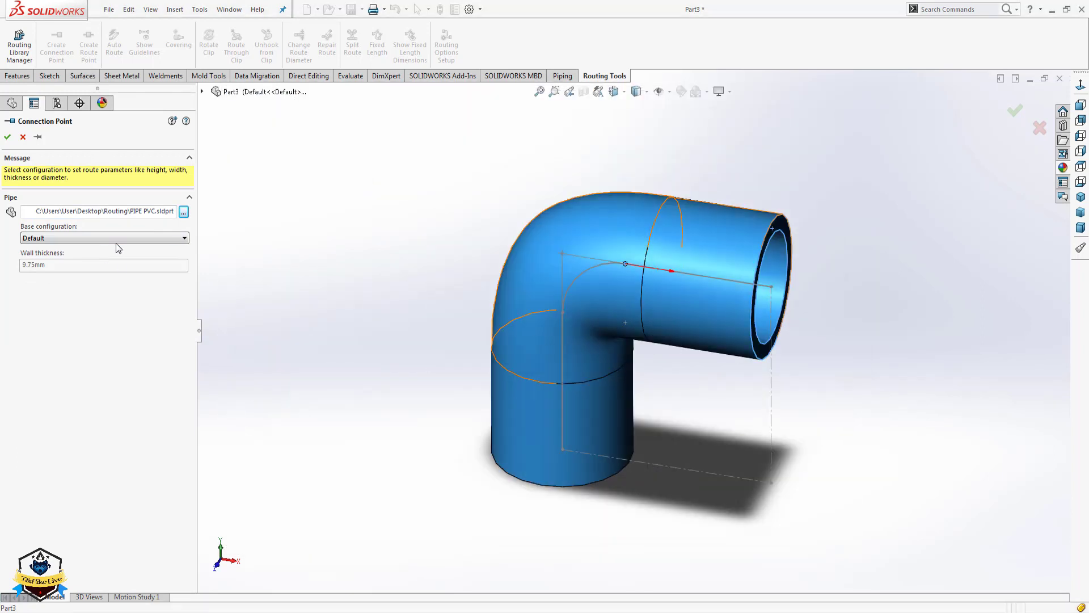
{"action": "left_click", "coordinate": [116, 243]}
{"action": "left_click", "coordinate": [88, 254]}
{"action": "left_click", "coordinate": [8, 137]}
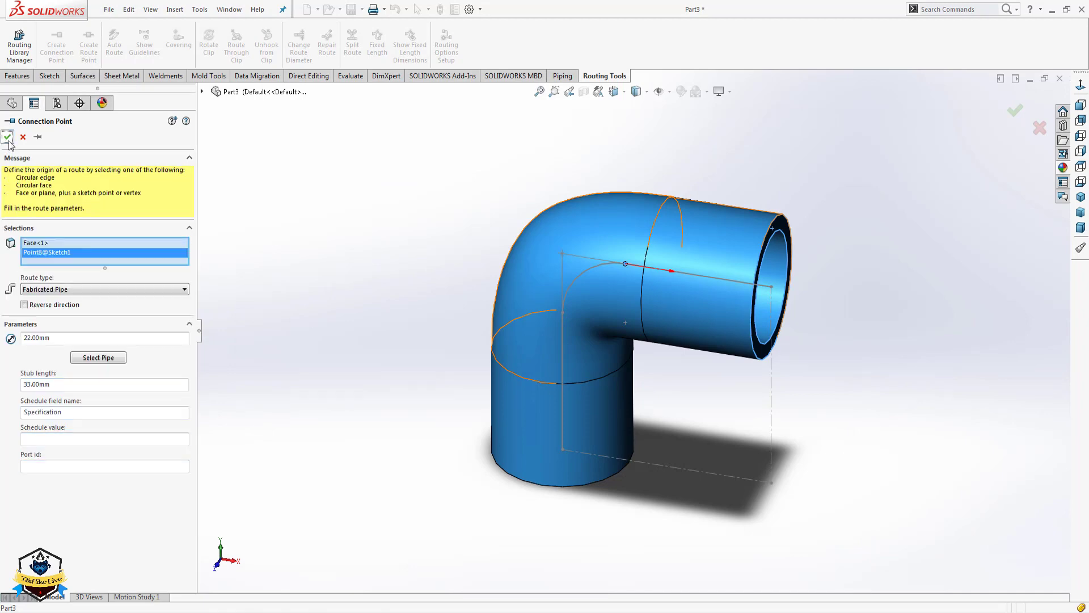
{"action": "left_click", "coordinate": [7, 137]}
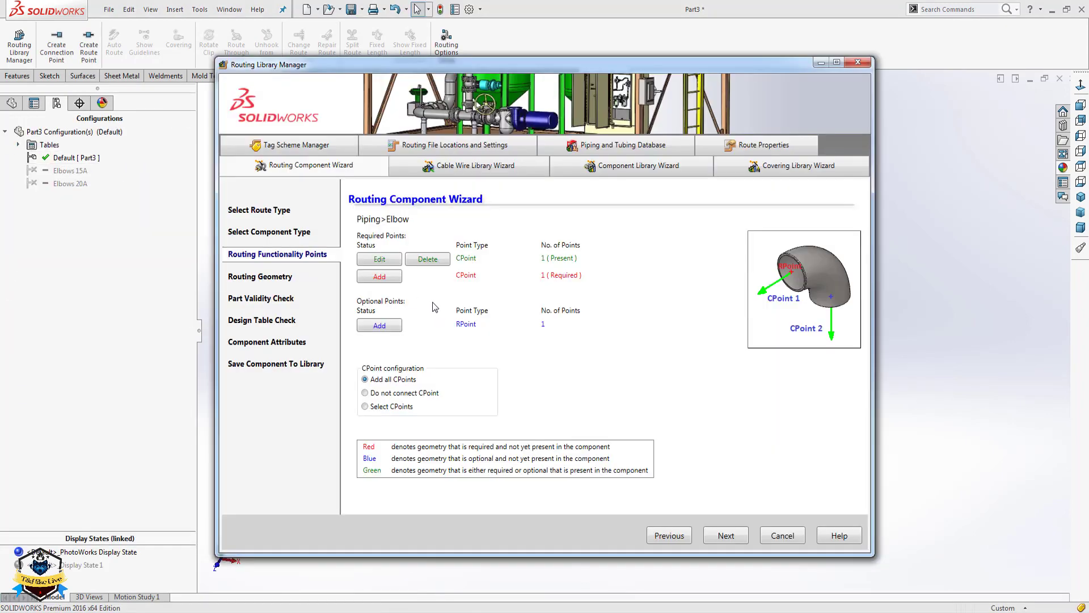
Create the second CPoint from the bottom end face and Point7@Sketch1, then begin the RPoint.
{"action": "left_click", "coordinate": [379, 276]}
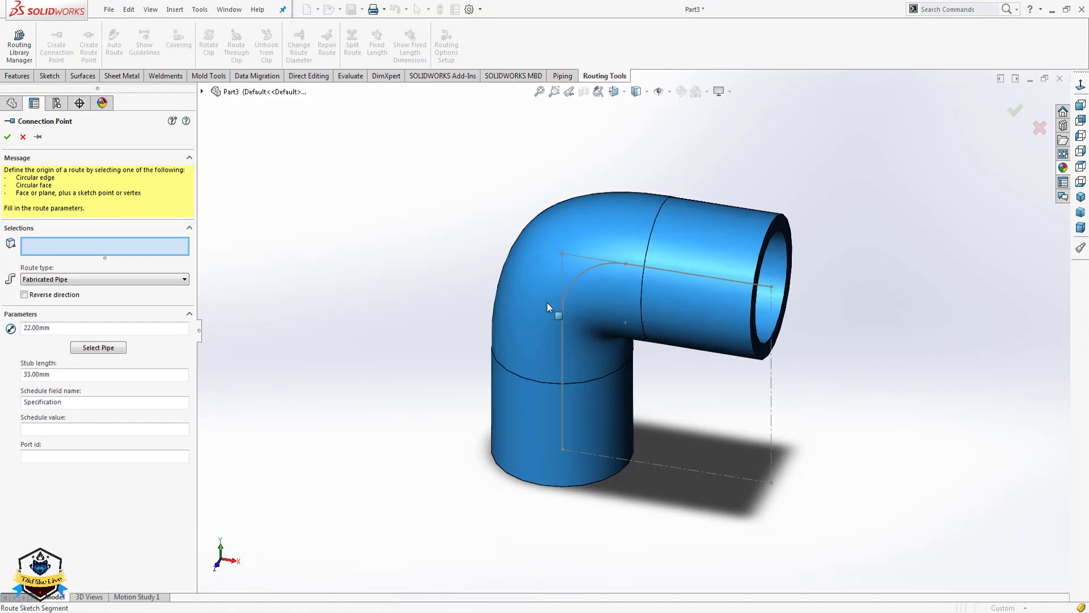
{"action": "mouse_move", "coordinate": [616, 350]}
{"action": "middle_mouse_down"}
{"action": "mouse_move", "coordinate": [562, 326]}
{"action": "mouse_move", "coordinate": [593, 328]}
{"action": "mouse_move", "coordinate": [560, 456]}
{"action": "middle_mouse_up"}
{"action": "left_click", "coordinate": [594, 328]}
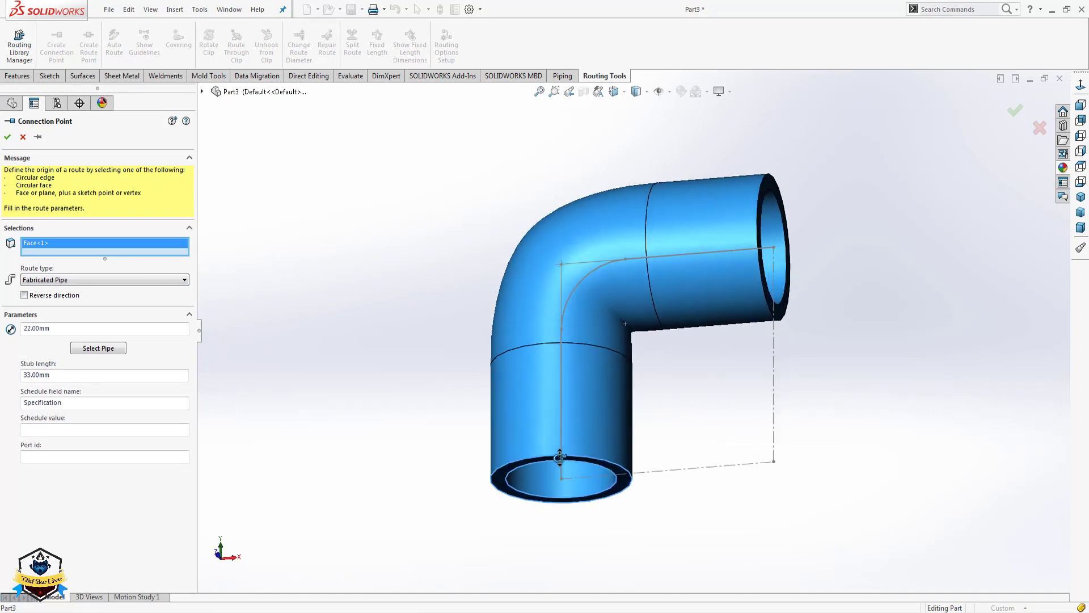
{"action": "left_click", "coordinate": [561, 329]}
{"action": "mouse_move", "coordinate": [564, 328]}
{"action": "middle_mouse_down"}
{"action": "mouse_move", "coordinate": [579, 383]}
{"action": "mouse_move", "coordinate": [590, 381]}
{"action": "middle_mouse_up"}
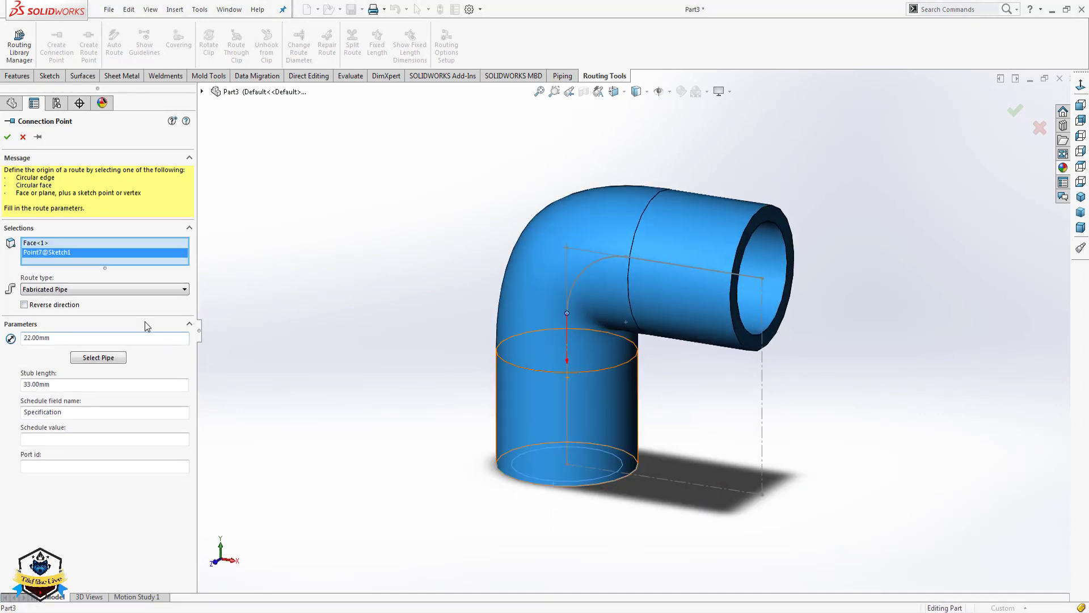
{"action": "left_click", "coordinate": [107, 359]}
{"action": "left_click", "coordinate": [7, 136]}
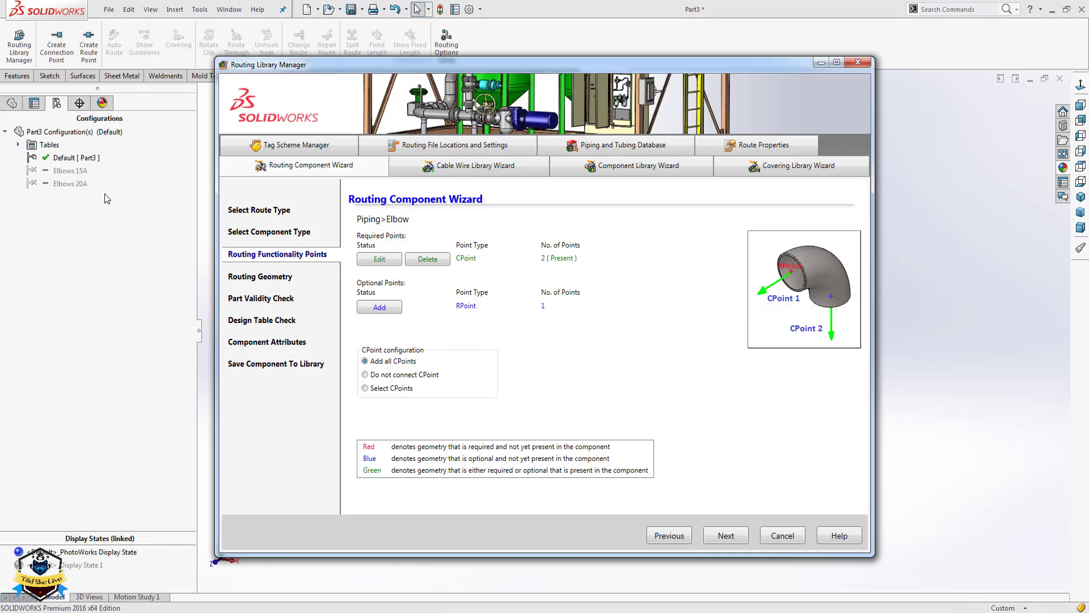
{"action": "left_click", "coordinate": [379, 308]}
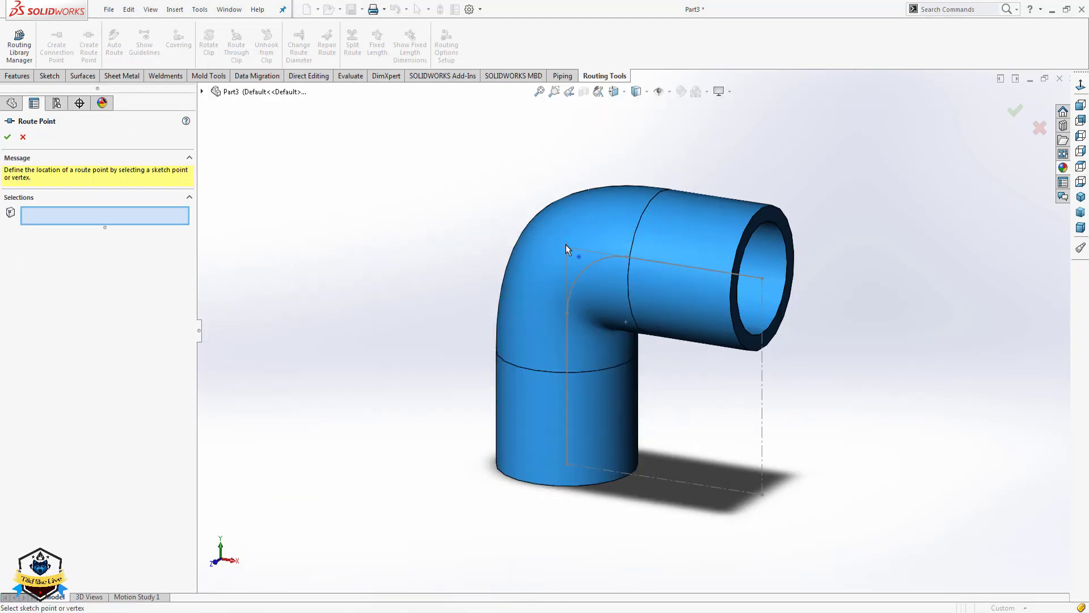
Set Point6@Sketch1 at the bend corner as the elbow's route point.
{"action": "left_click", "coordinate": [567, 247]}
{"action": "key", "text": "ctrl+1"}
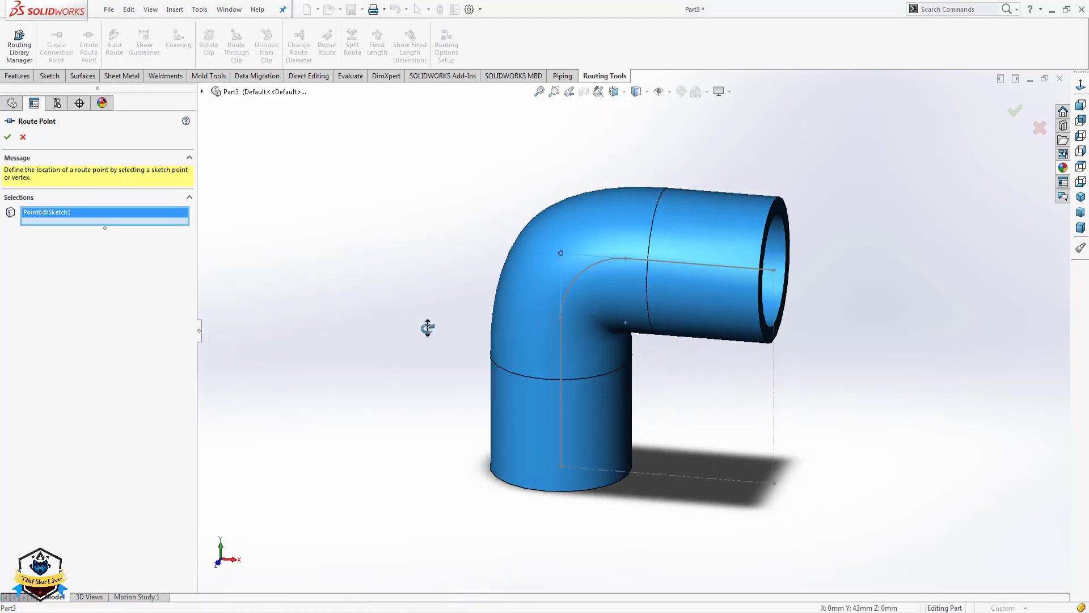
{"action": "left_click", "coordinate": [7, 138]}
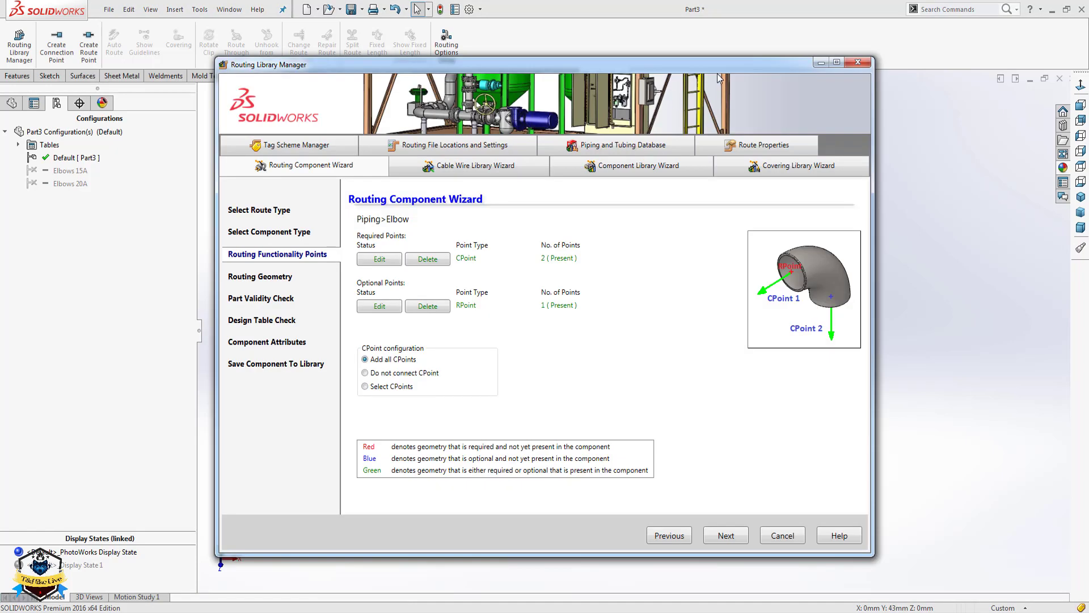
Show the routing points on the model via Hide/Show Items > View Routing Points.
{"action": "left_click_drag", "start_coordinate": [717, 75], "coordinate": [702, 227]}
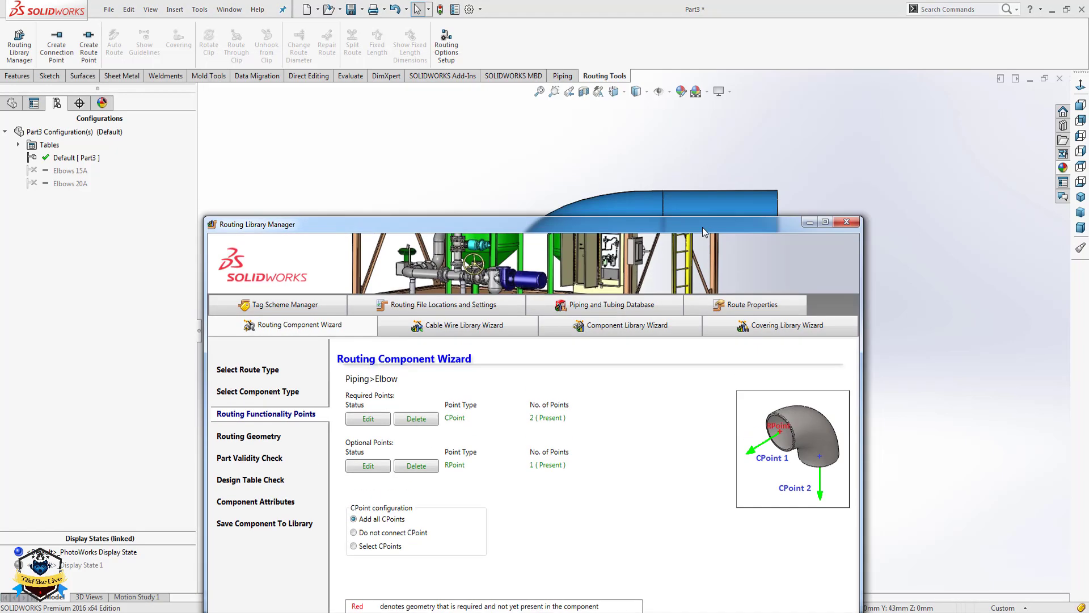
{"action": "left_click", "coordinate": [669, 92]}
{"action": "left_click", "coordinate": [659, 273]}
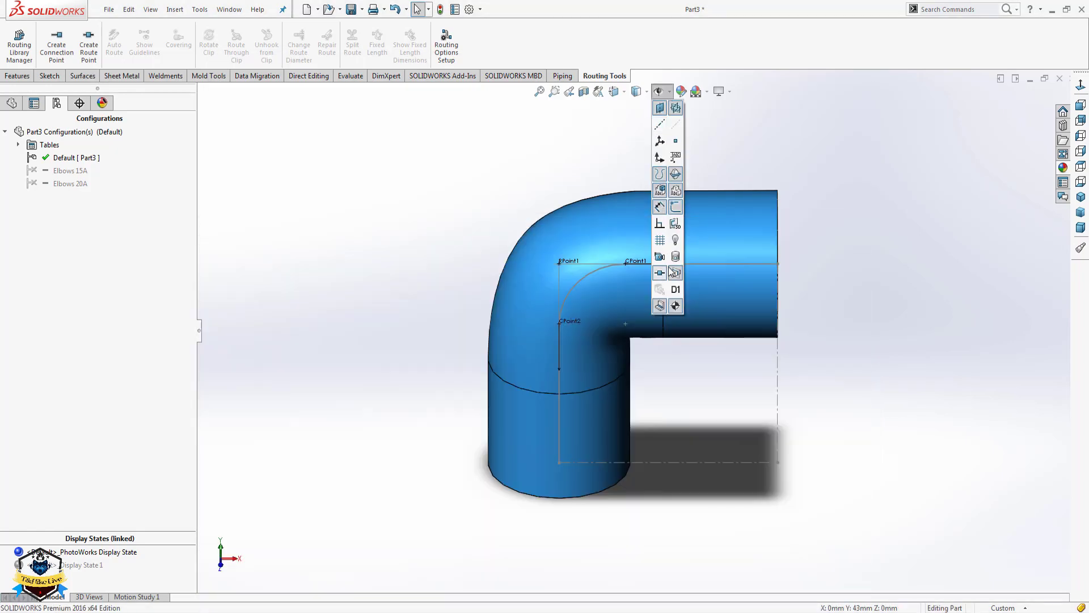
{"action": "left_click", "coordinate": [707, 91]}
{"action": "left_click", "coordinate": [547, 329]}
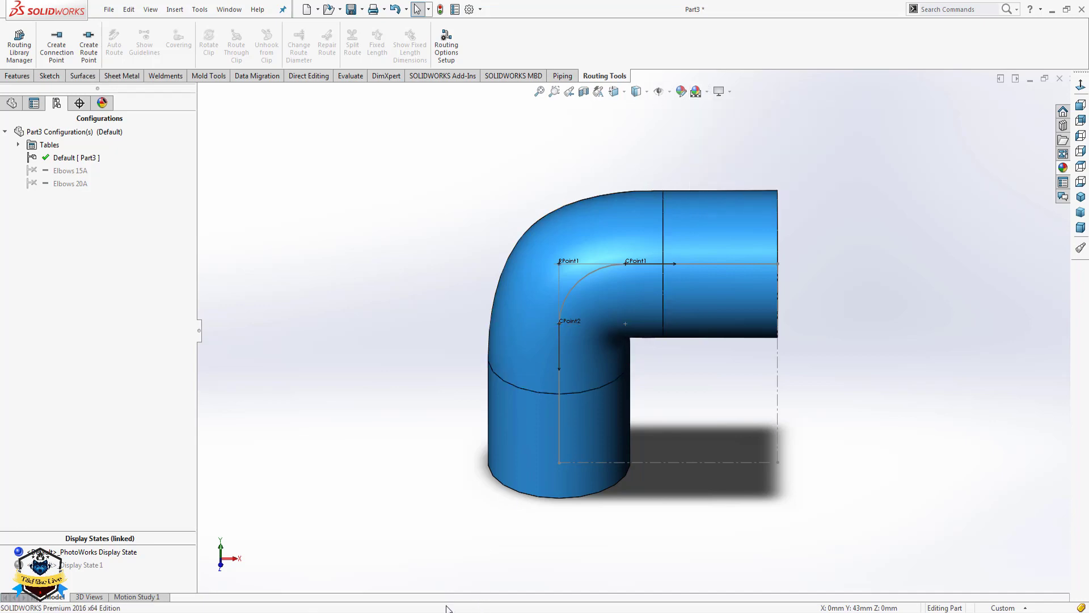
Bring the Routing Library Manager back into view and advance to the Routing Geometry page.
{"action": "key", "text": "alt+Tab"}
{"action": "mouse_move", "coordinate": [584, 227]}
{"action": "left_mouse_down"}
{"action": "mouse_move", "coordinate": [576, 91]}
{"action": "mouse_move", "coordinate": [592, 39]}
{"action": "left_mouse_up"}
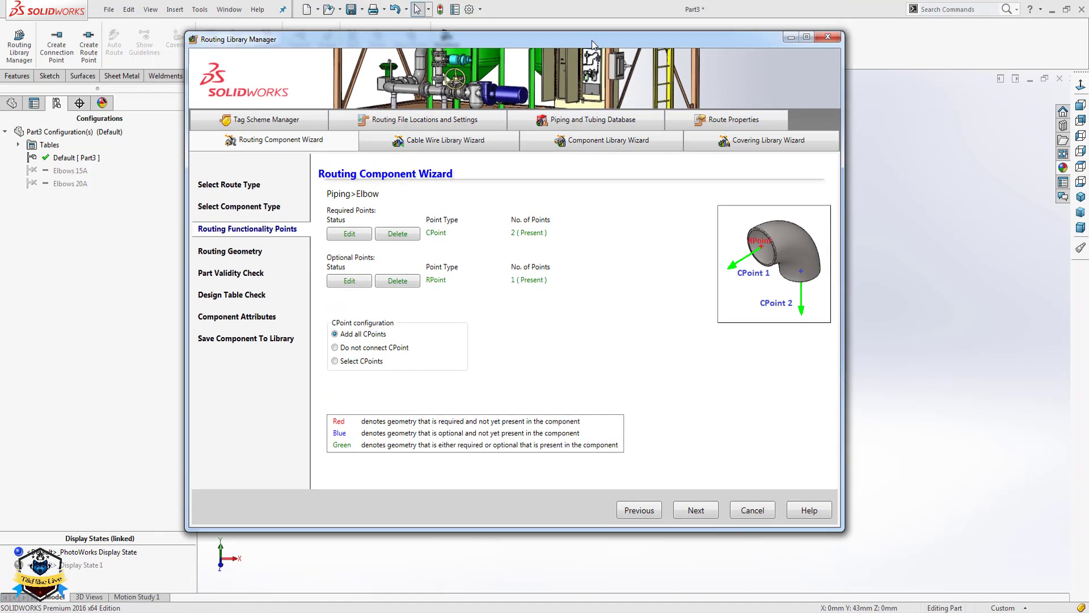
{"action": "left_click", "coordinate": [691, 511]}
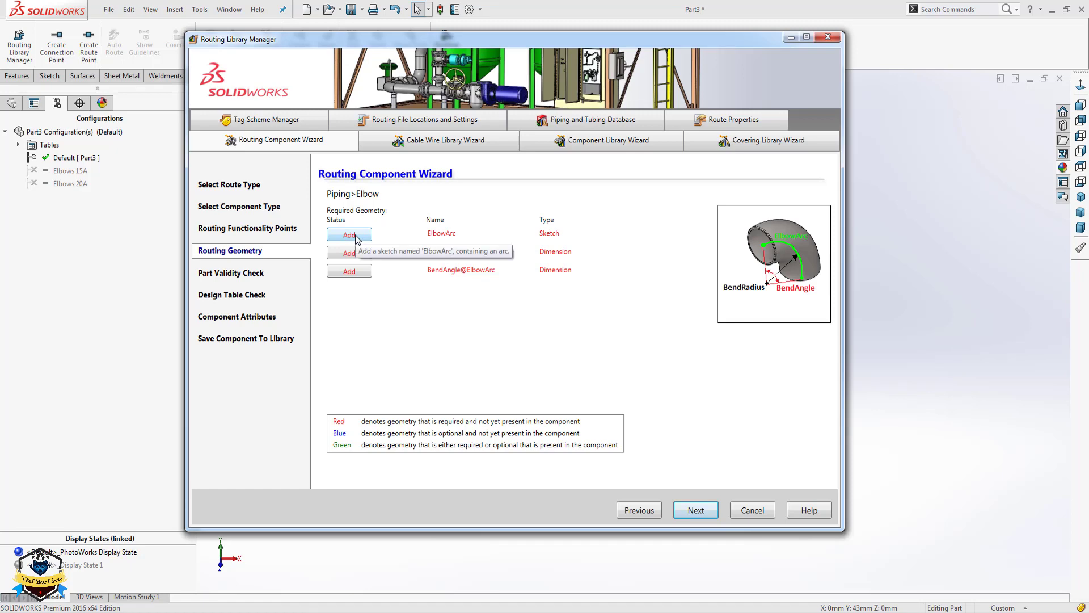
Map the existing Sketch1 as the ElbowArc sketch.
{"action": "left_click", "coordinate": [349, 235]}
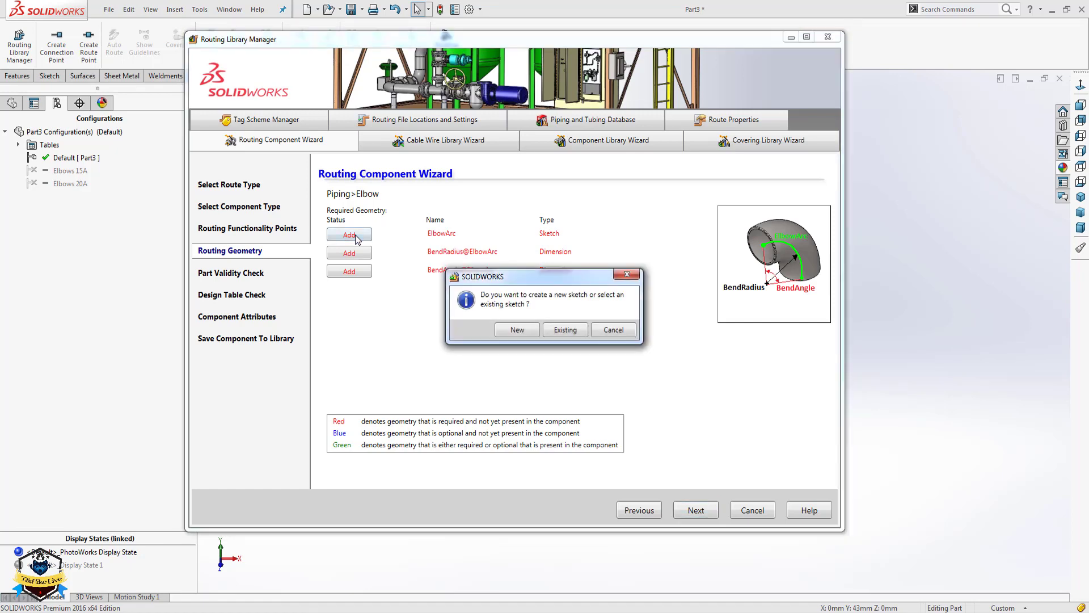
{"action": "left_click", "coordinate": [562, 331]}
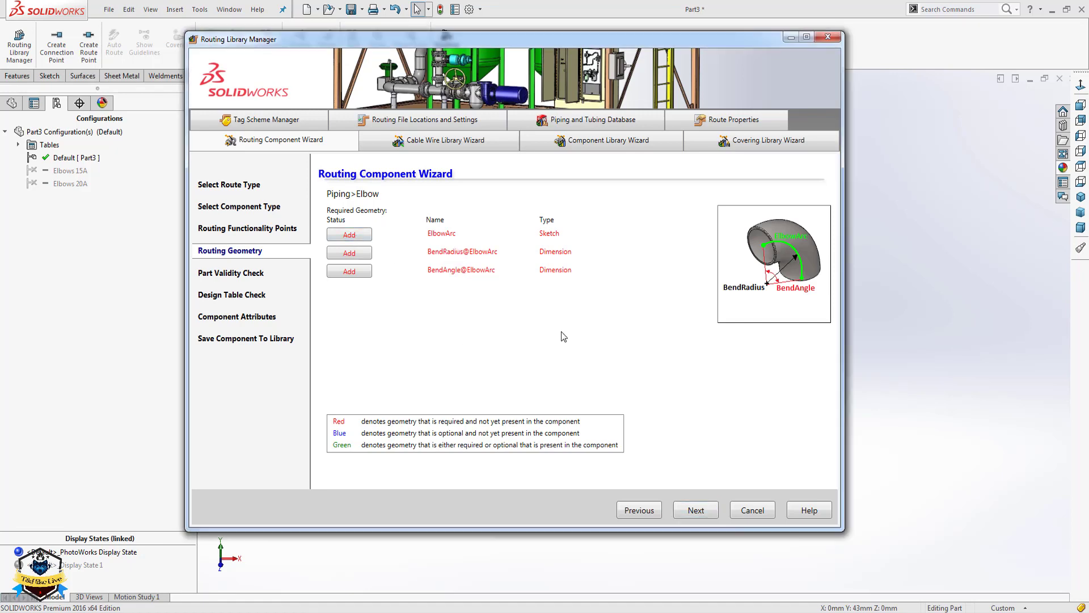
{"action": "left_click_drag", "start_coordinate": [557, 268], "coordinate": [508, 297]}
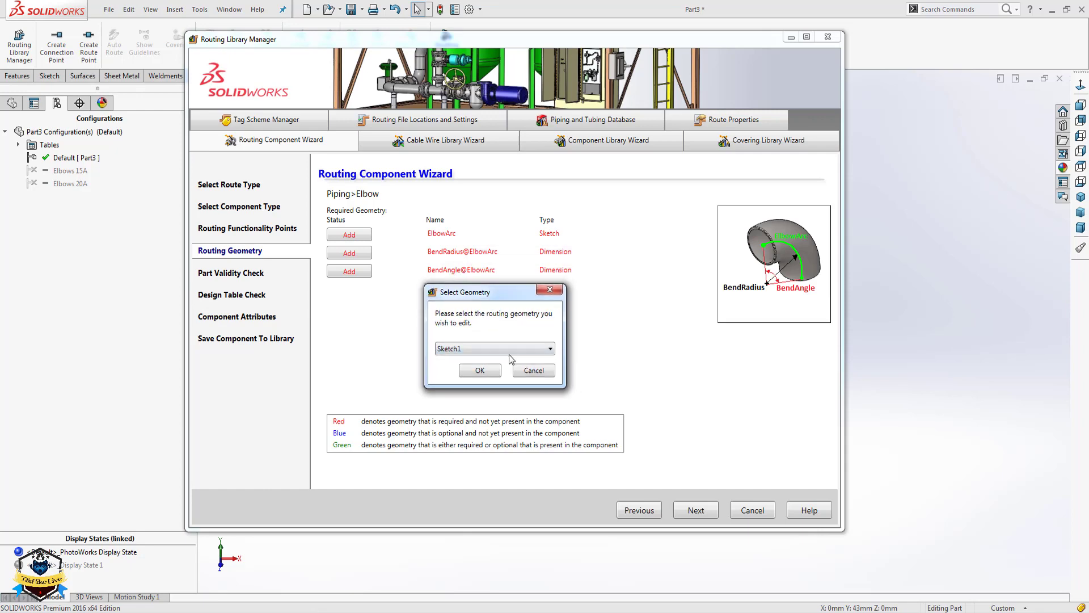
{"action": "left_click", "coordinate": [510, 349]}
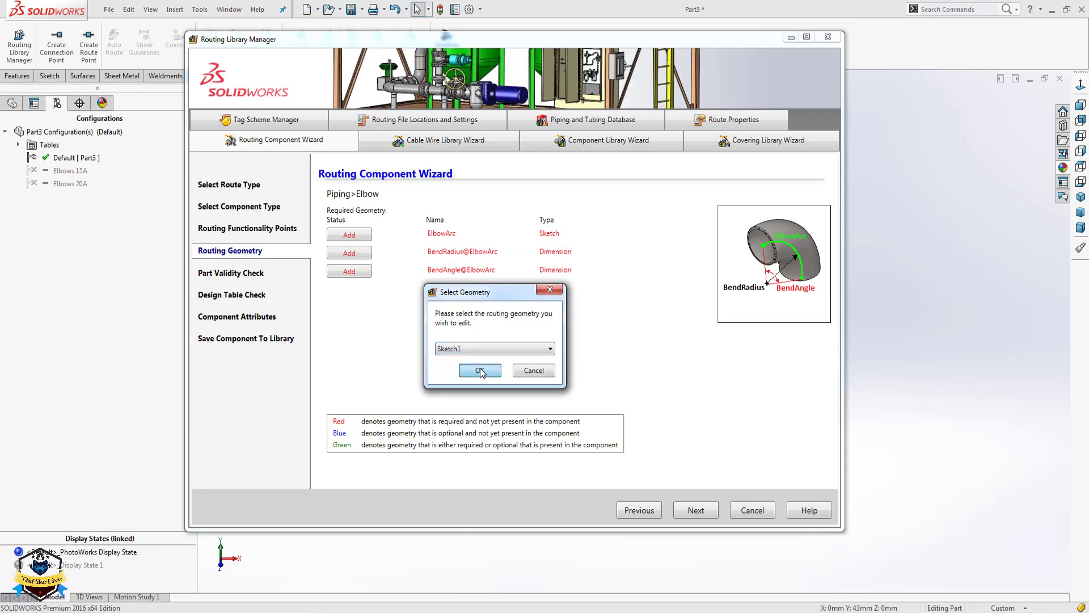
{"action": "left_click", "coordinate": [480, 370]}
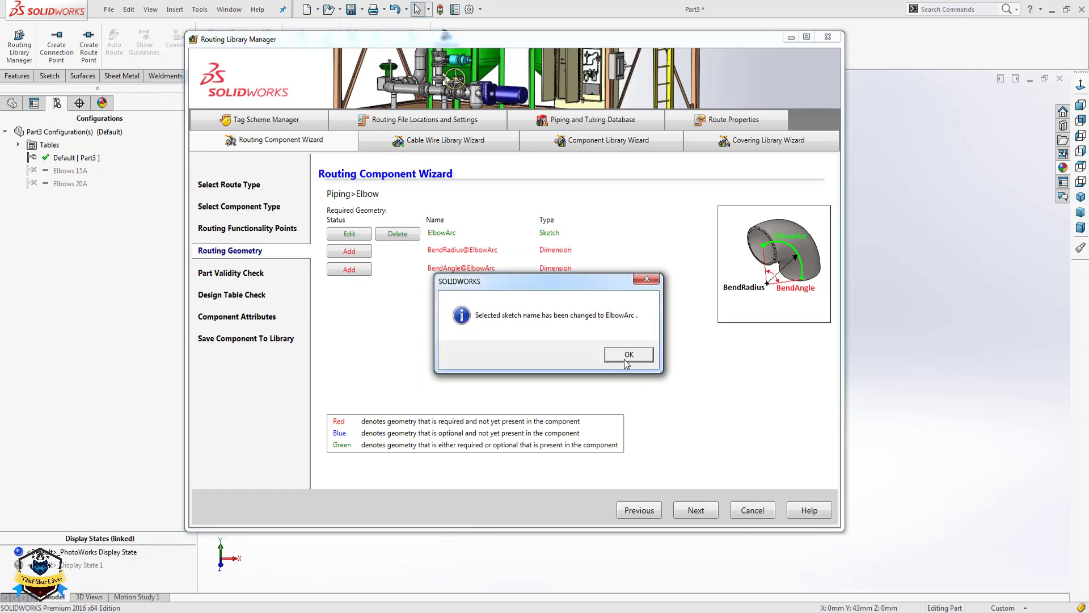
{"action": "left_click", "coordinate": [626, 356]}
Map the existing RB dimension as BendRadius.
{"action": "left_click", "coordinate": [355, 253]}
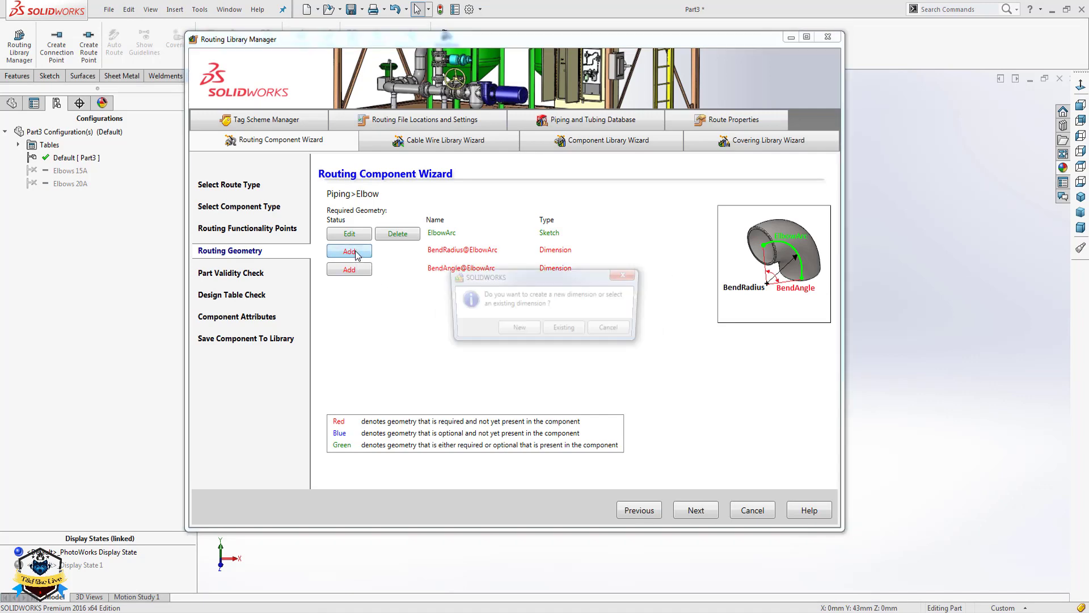
{"action": "left_click", "coordinate": [564, 327]}
{"action": "left_click", "coordinate": [543, 317]}
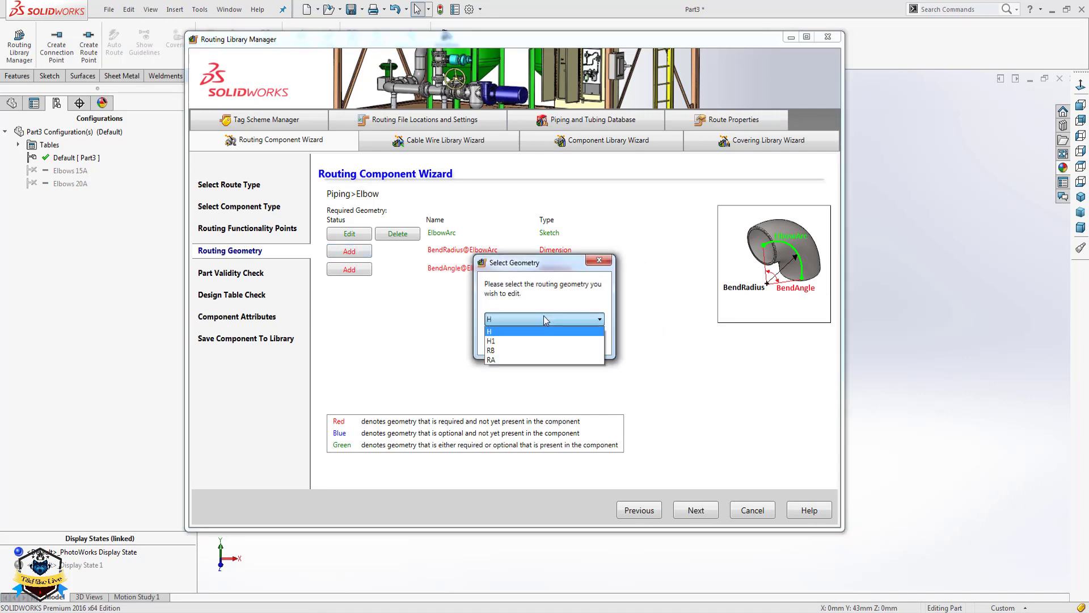
{"action": "left_click", "coordinate": [509, 349]}
{"action": "left_click", "coordinate": [525, 343]}
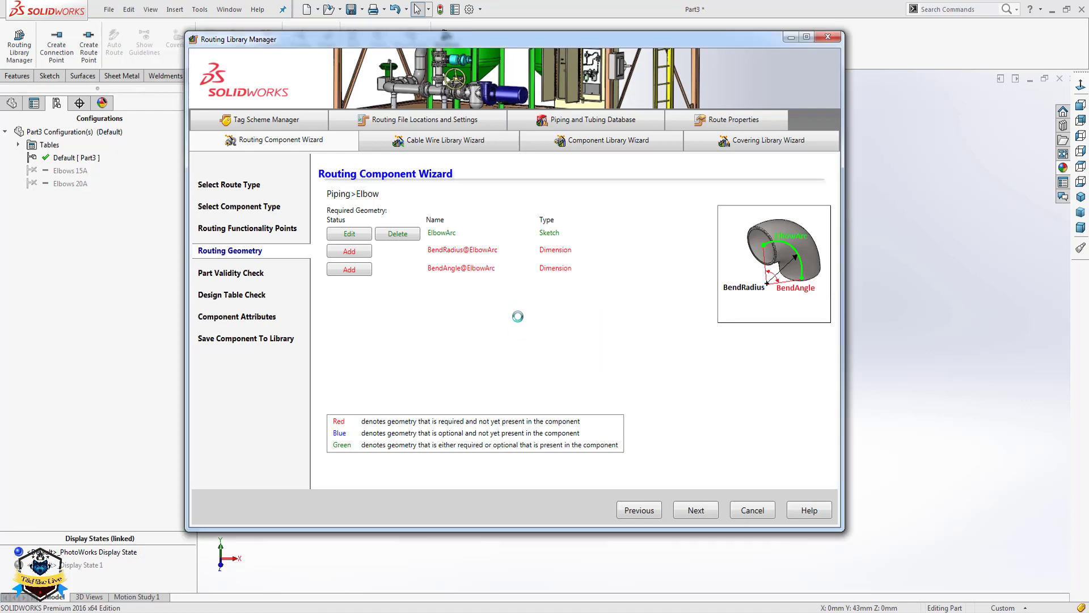
{"action": "left_click", "coordinate": [633, 353]}
Map the RA angle dimension as BendAngle and advance to the Part Validity Check.
{"action": "left_click", "coordinate": [360, 270]}
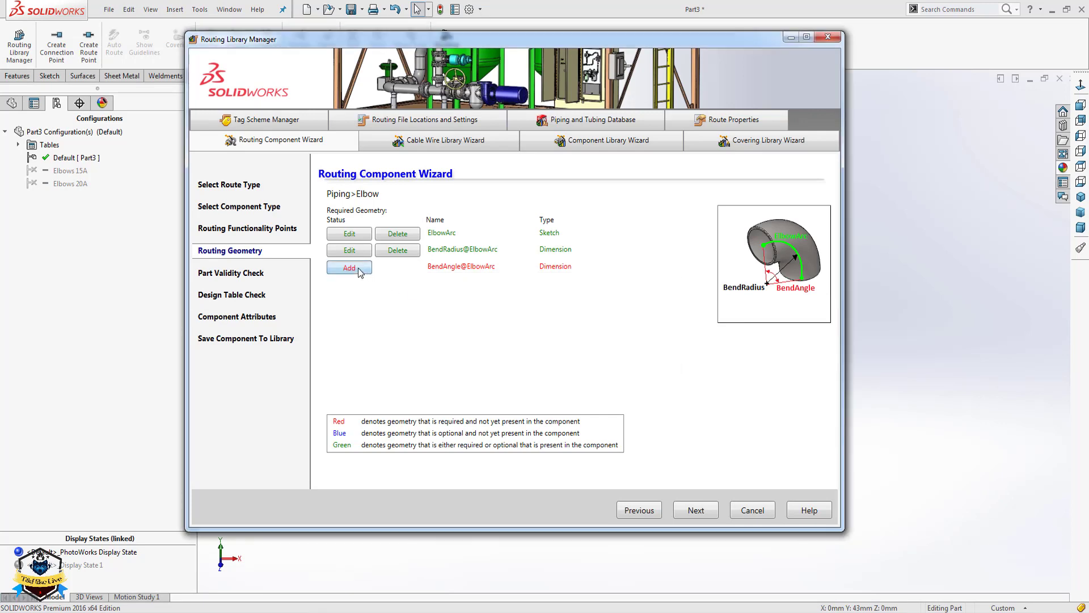
{"action": "left_click", "coordinate": [561, 327]}
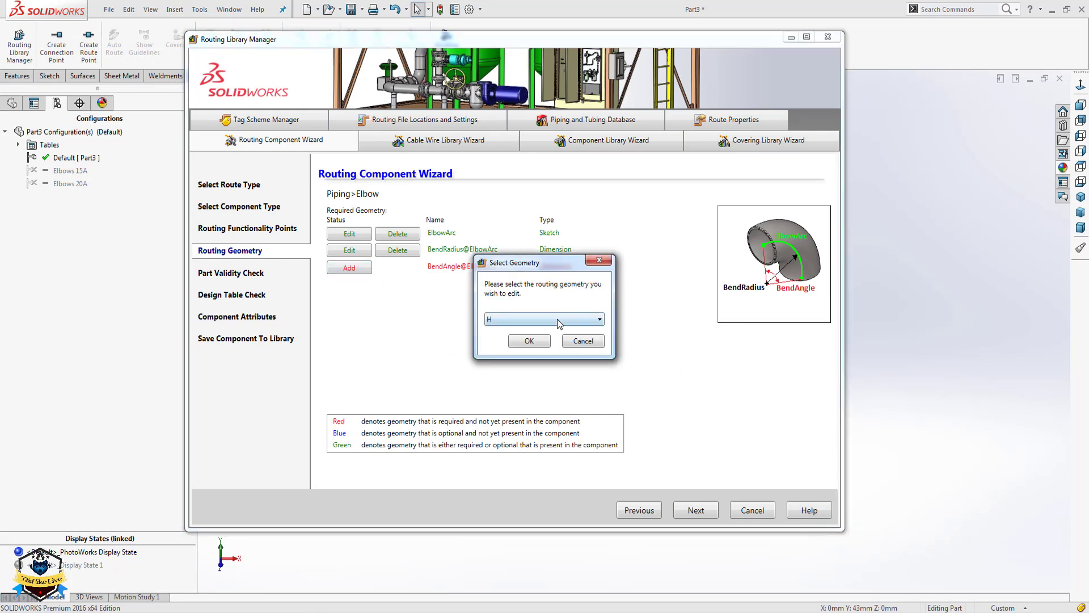
{"action": "left_click", "coordinate": [558, 319]}
{"action": "left_click", "coordinate": [533, 359]}
{"action": "left_click", "coordinate": [523, 340]}
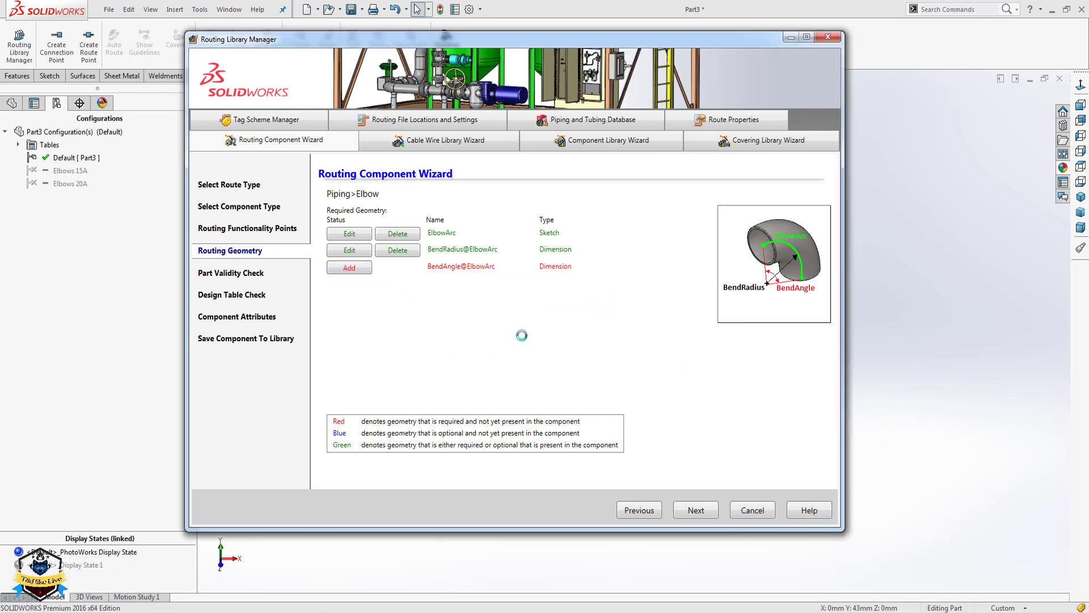
{"action": "left_click", "coordinate": [628, 352]}
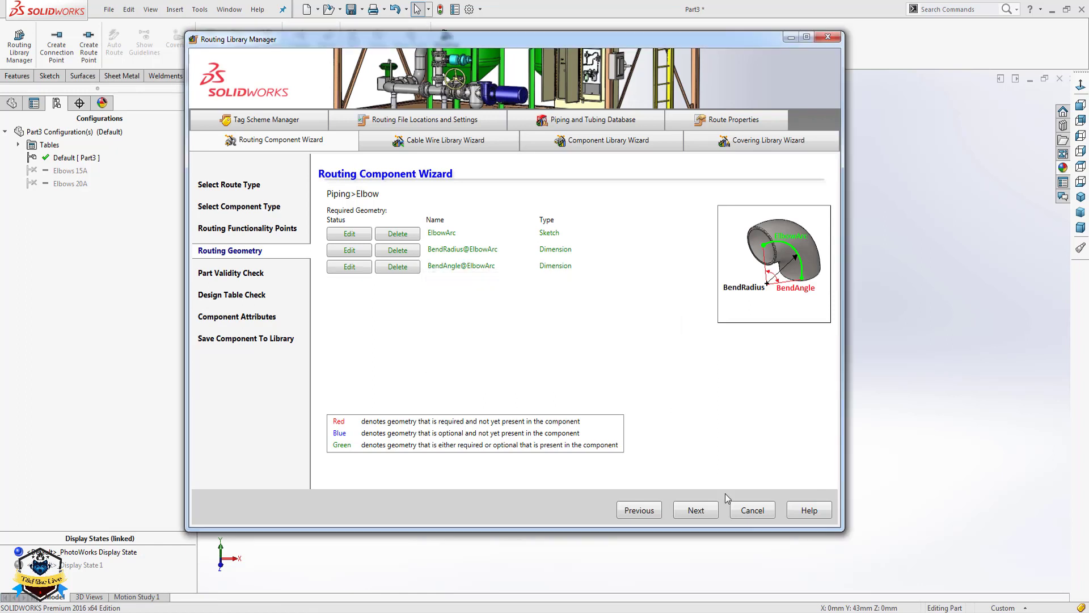
{"action": "left_click", "coordinate": [696, 511]}
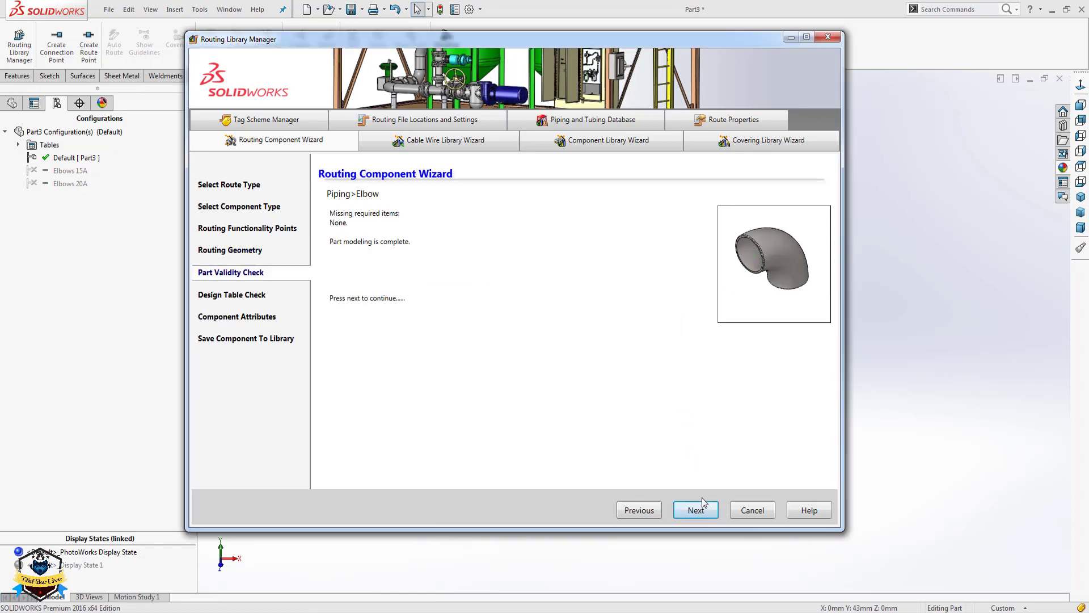
Advance from Part Validity Check to the Design Table Check page.
{"action": "left_click", "coordinate": [696, 509]}
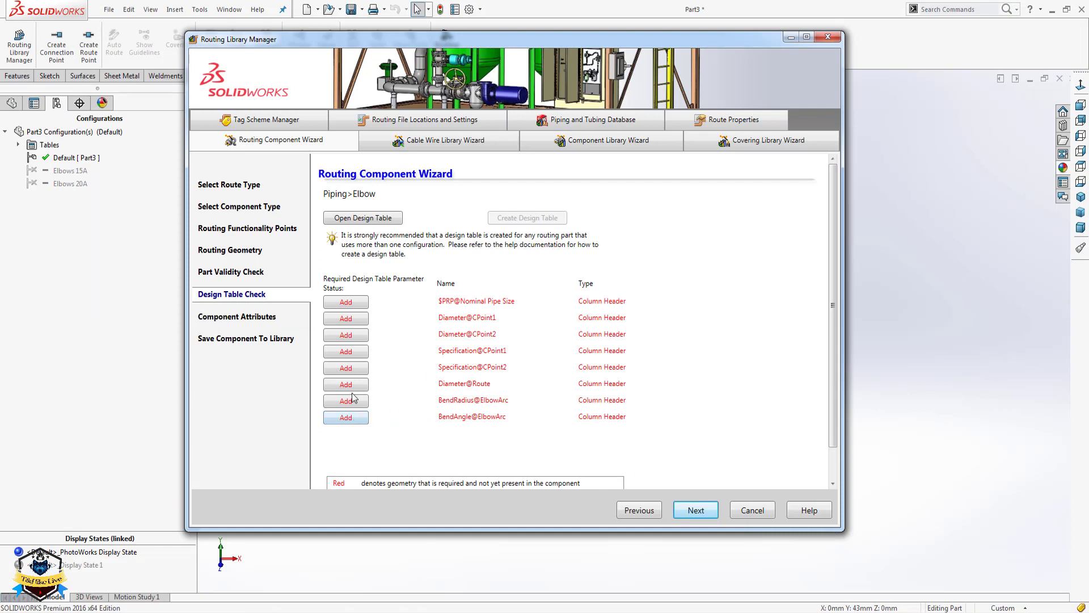
Link the BendAngle@ElbowArc column header to the existing RA@ElbowArc column.
{"action": "left_click", "coordinate": [346, 418]}
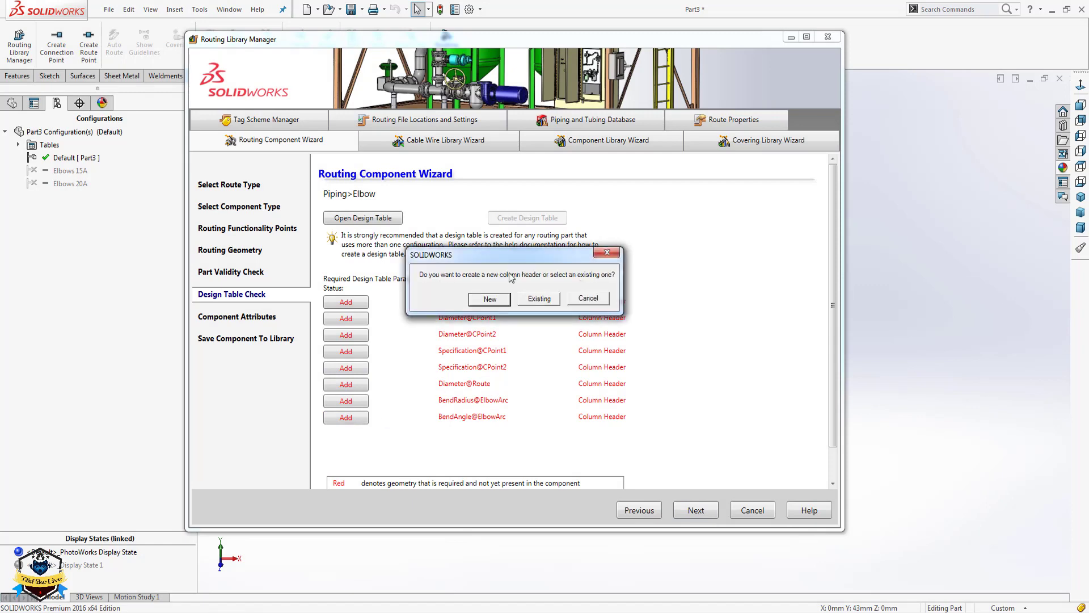
{"action": "left_click", "coordinate": [542, 300]}
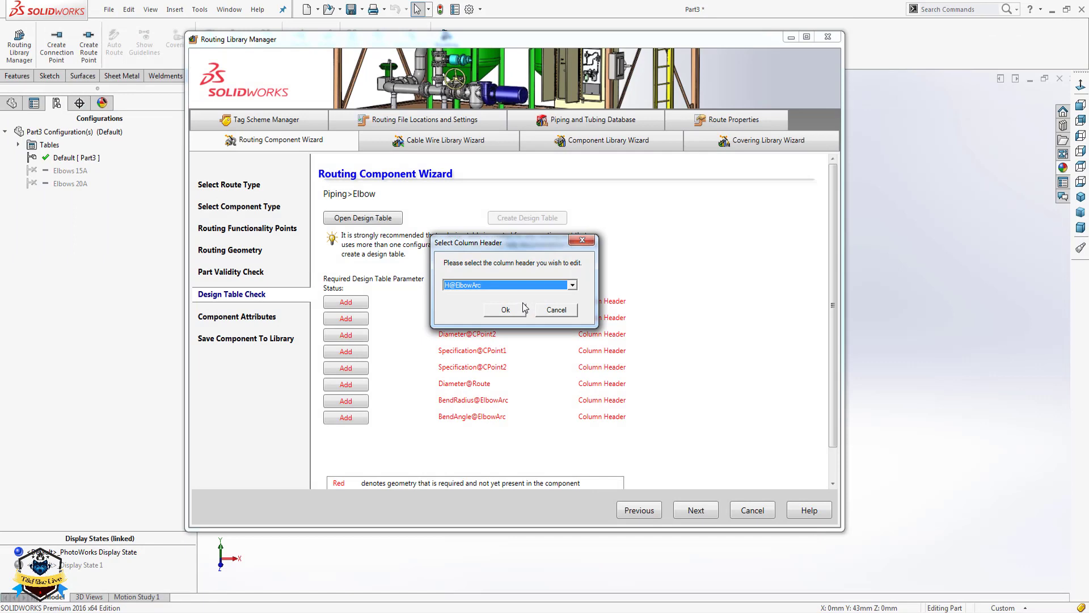
{"action": "left_click", "coordinate": [523, 285]}
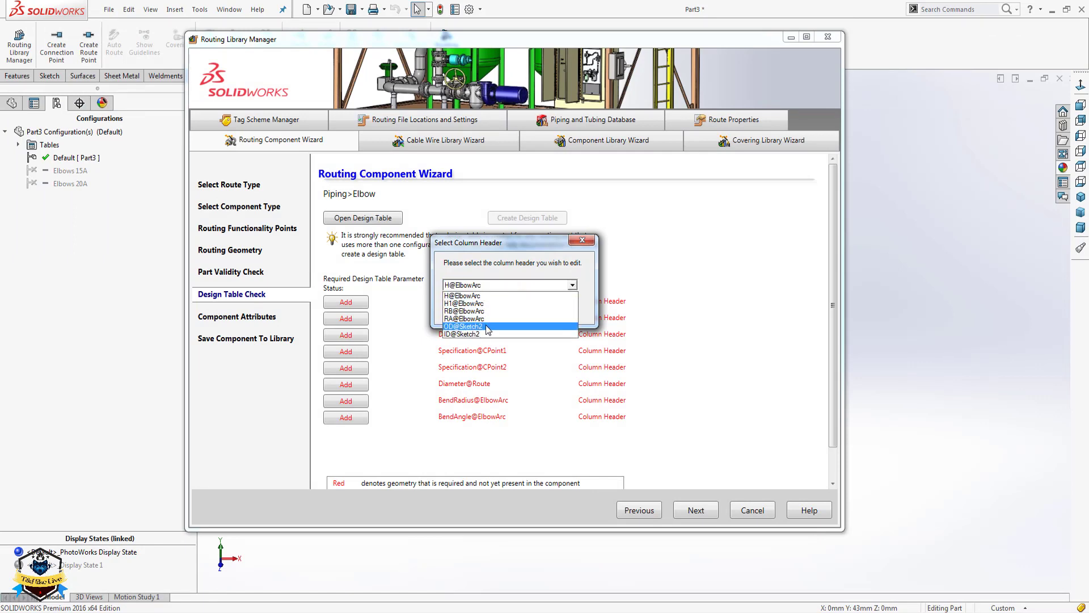
{"action": "left_click", "coordinate": [483, 319]}
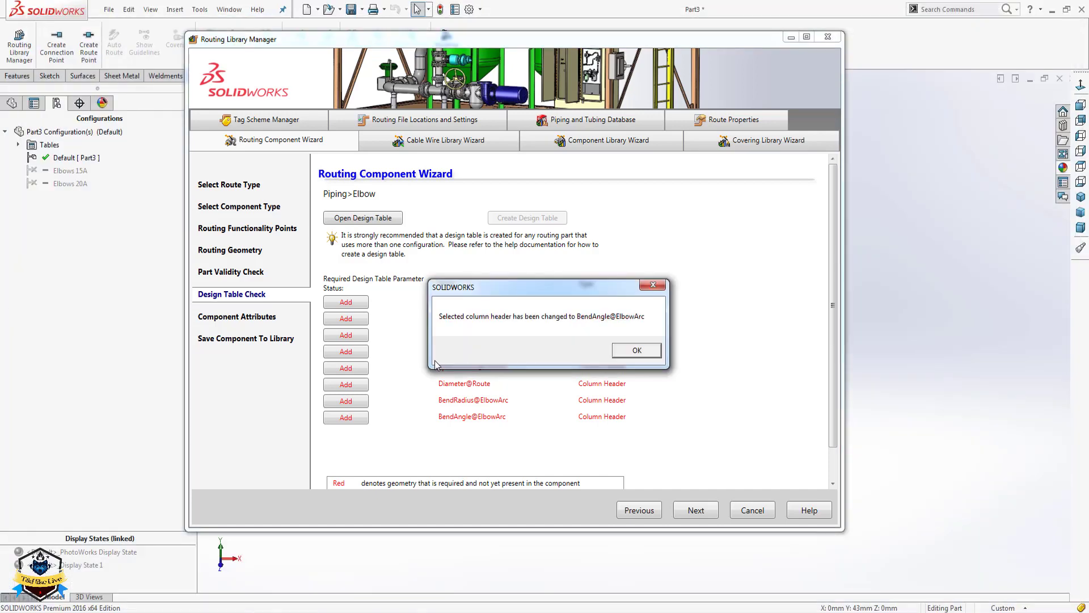
{"action": "left_click", "coordinate": [628, 351]}
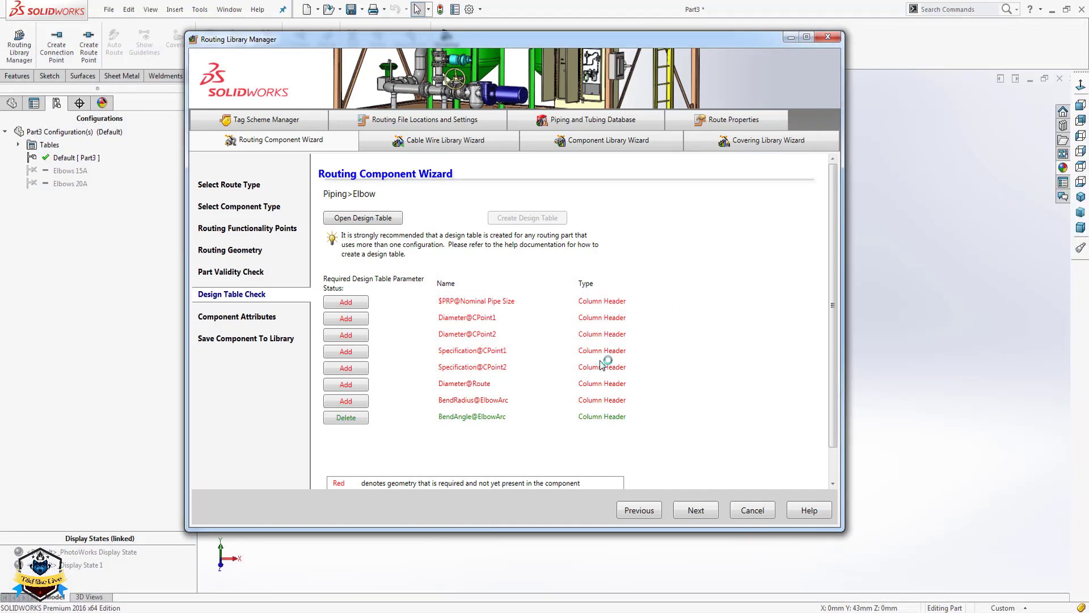
Link the BendRadius@ElbowArc column header to the existing RB@ElbowArc column.
{"action": "left_click", "coordinate": [360, 401]}
{"action": "left_click", "coordinate": [536, 297]}
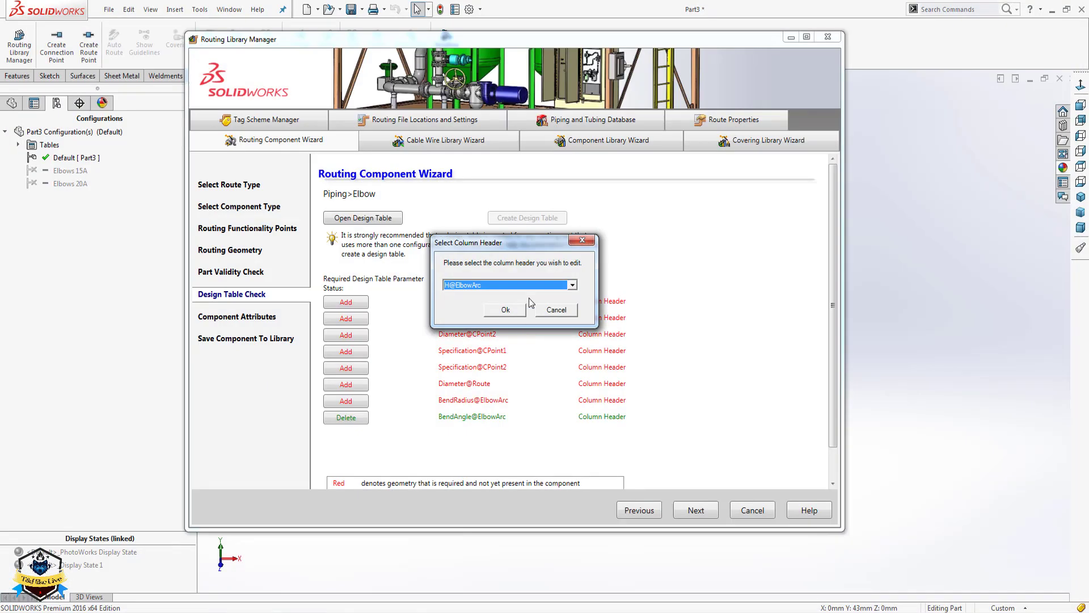
{"action": "left_click", "coordinate": [522, 286]}
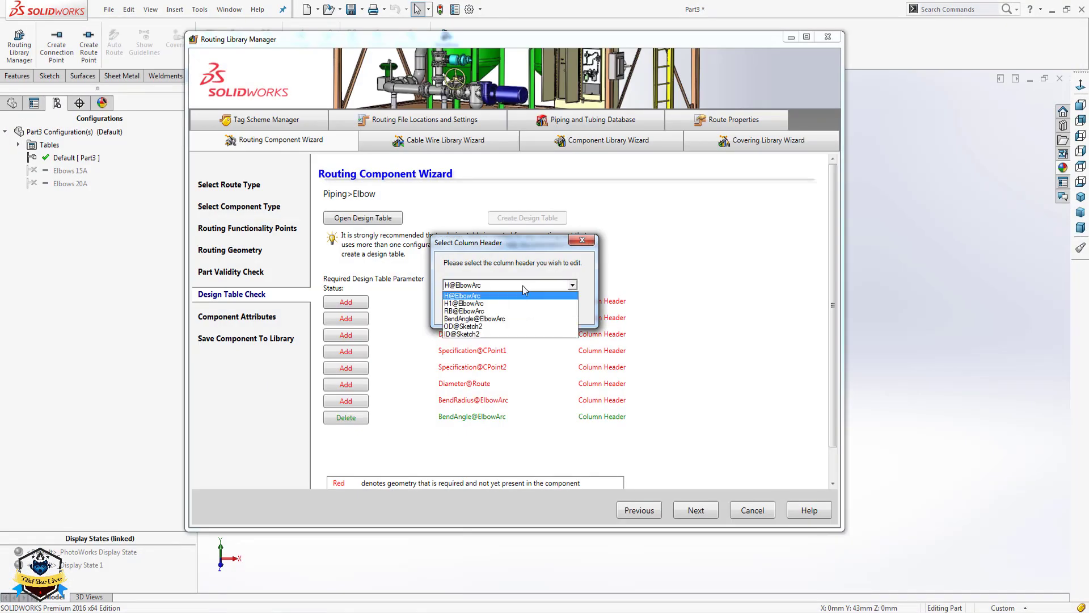
{"action": "left_click", "coordinate": [490, 311]}
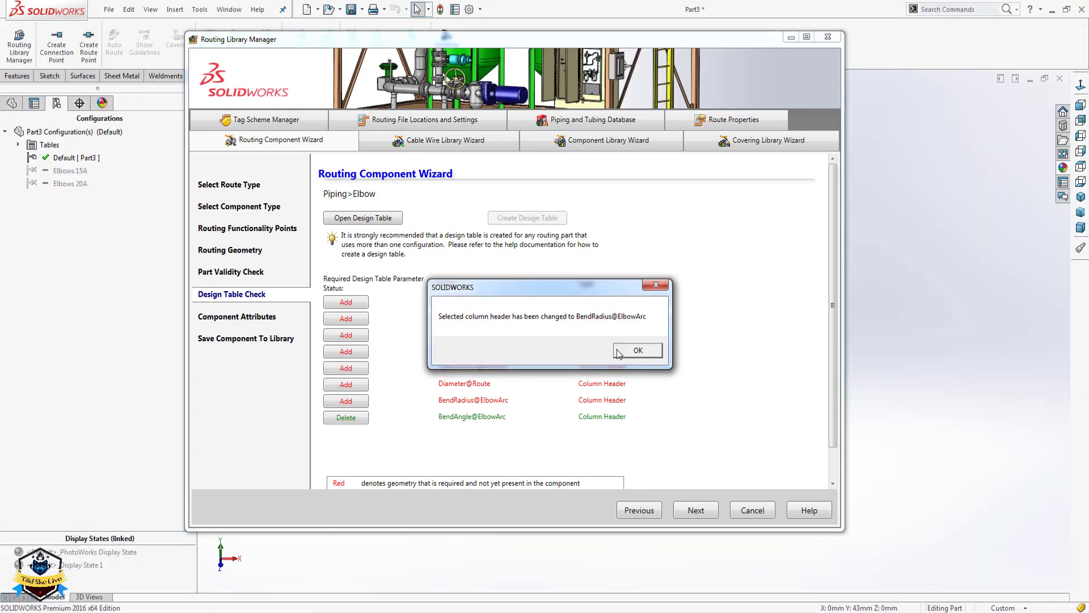
{"action": "left_click", "coordinate": [623, 356]}
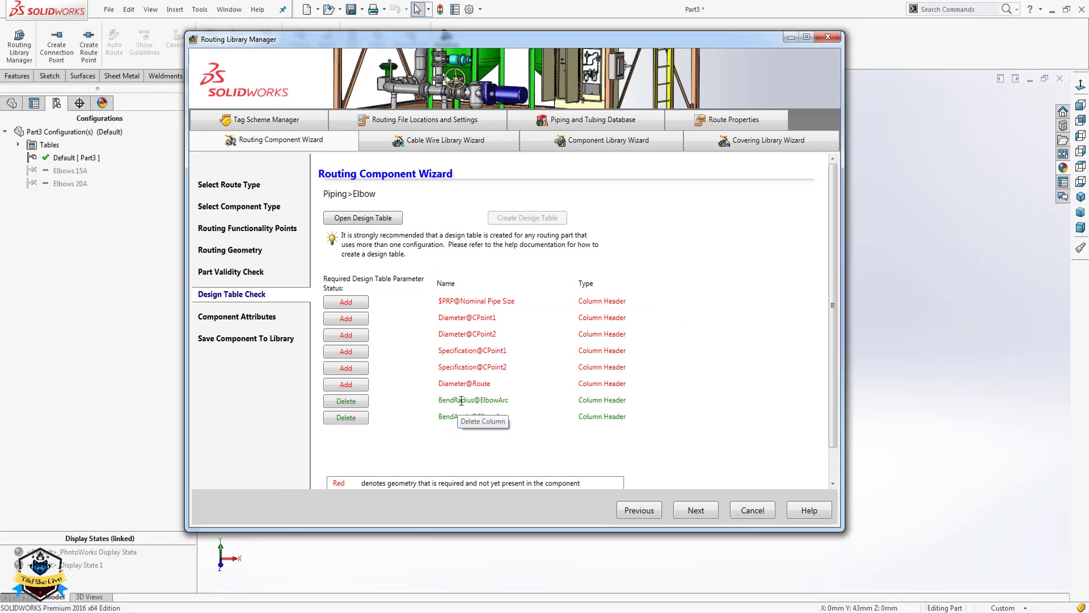
Map Diameter@Route to the existing OD@Sketch2 column and advance to Save Component To Library.
{"action": "left_click", "coordinate": [354, 384]}
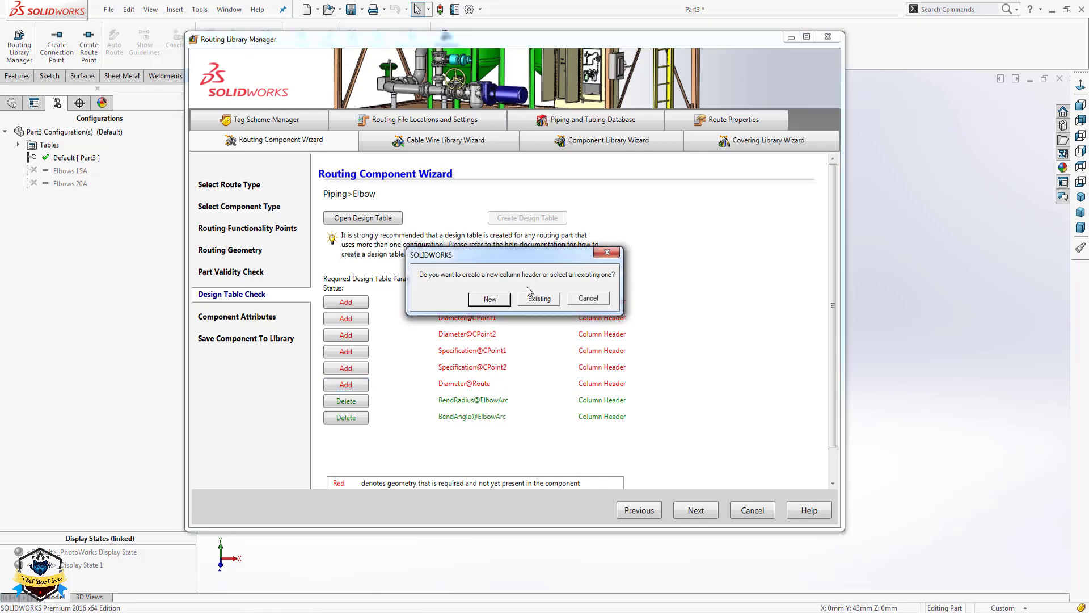
{"action": "left_click", "coordinate": [536, 298]}
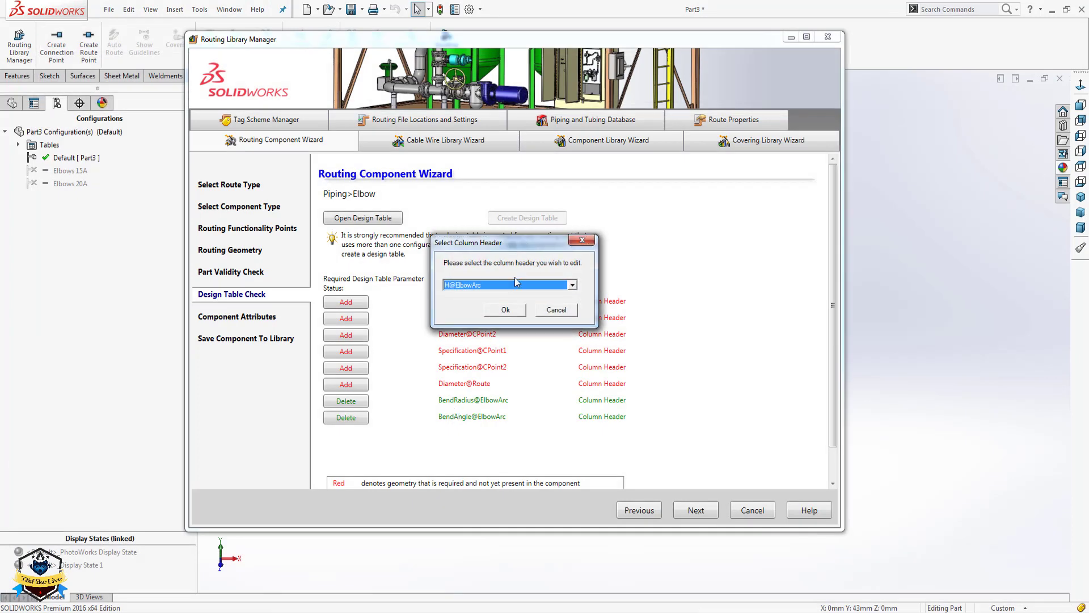
{"action": "left_click", "coordinate": [515, 285]}
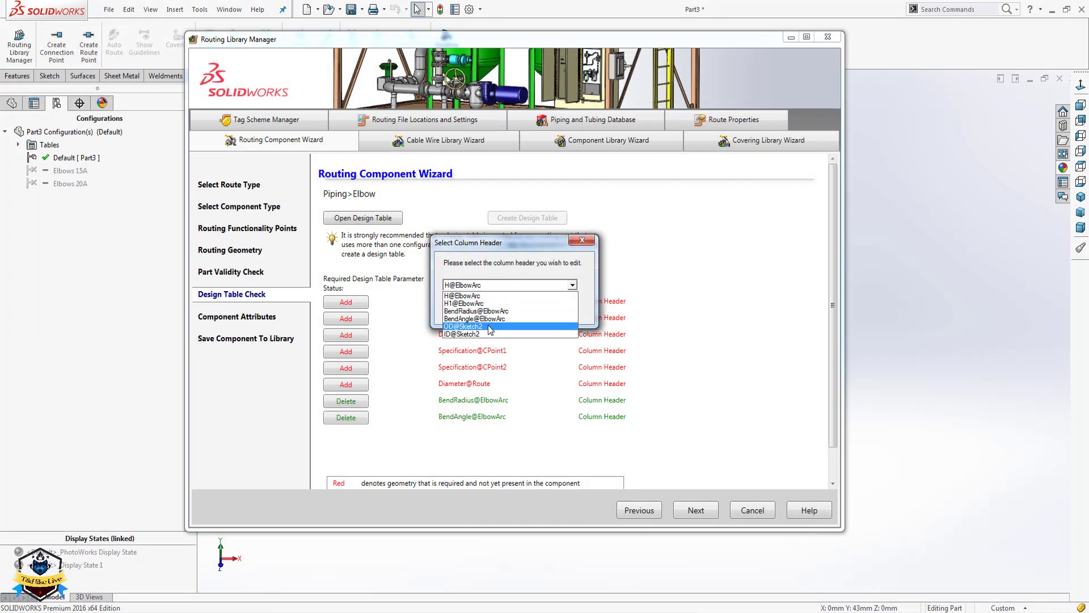
{"action": "left_click", "coordinate": [489, 329]}
{"action": "left_click", "coordinate": [523, 286]}
{"action": "left_click", "coordinate": [523, 284]}
{"action": "left_click", "coordinate": [520, 314]}
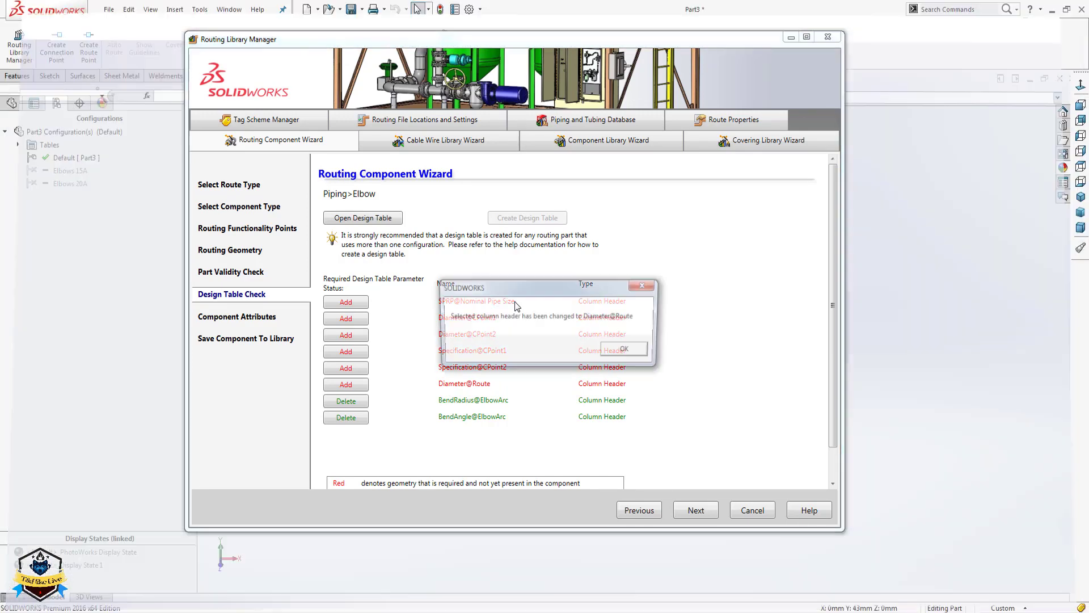
{"action": "left_click", "coordinate": [616, 352]}
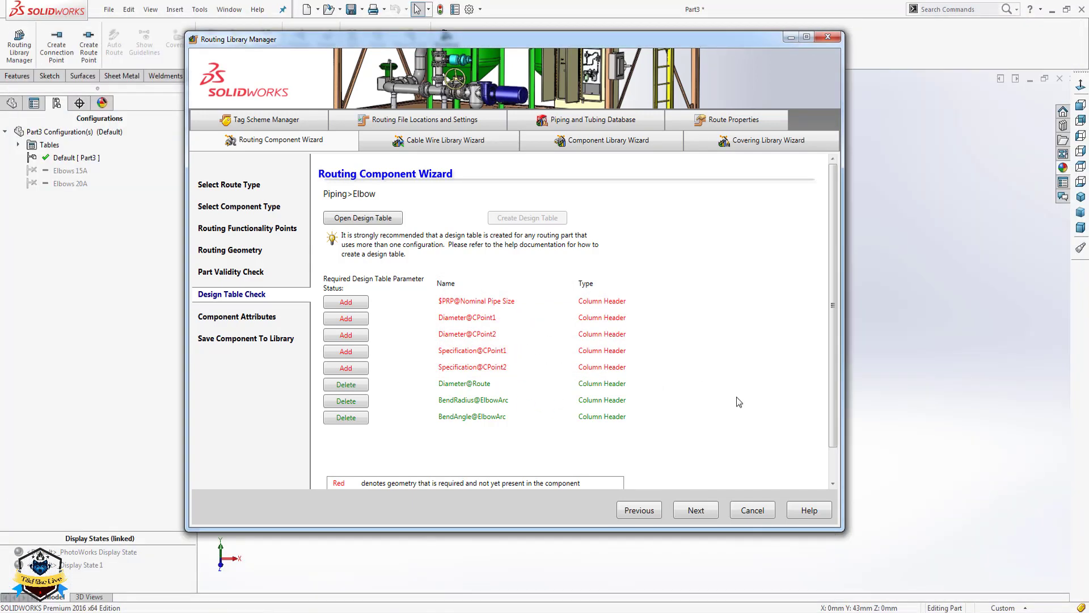
{"action": "left_click", "coordinate": [701, 511]}
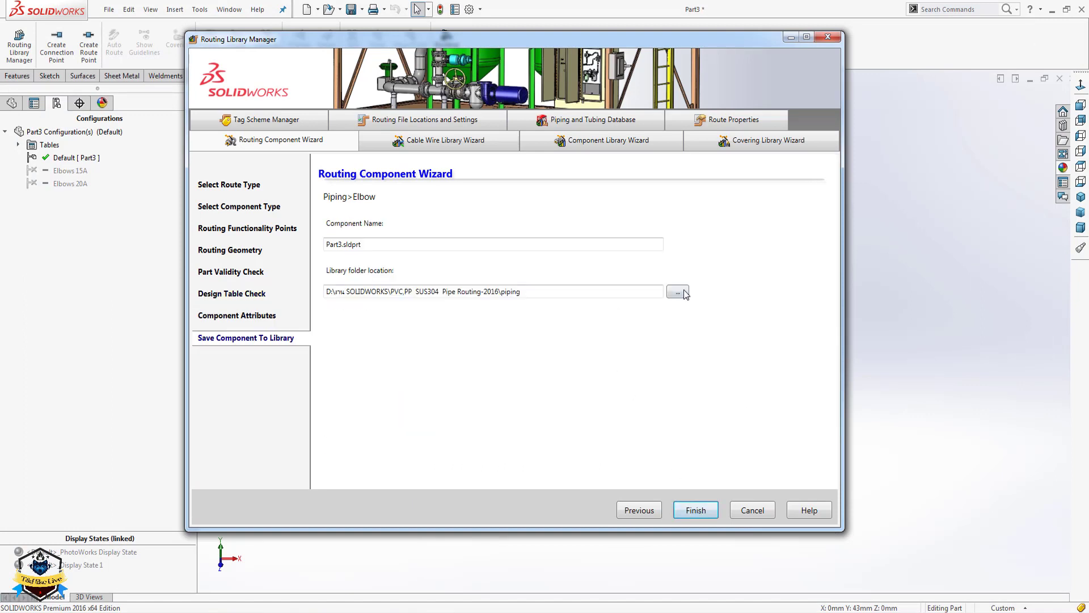
Set the library folder to Desktop\Routing and rename the component Elbows 90.
{"action": "left_click", "coordinate": [678, 292]}
{"action": "left_click", "coordinate": [496, 379]}
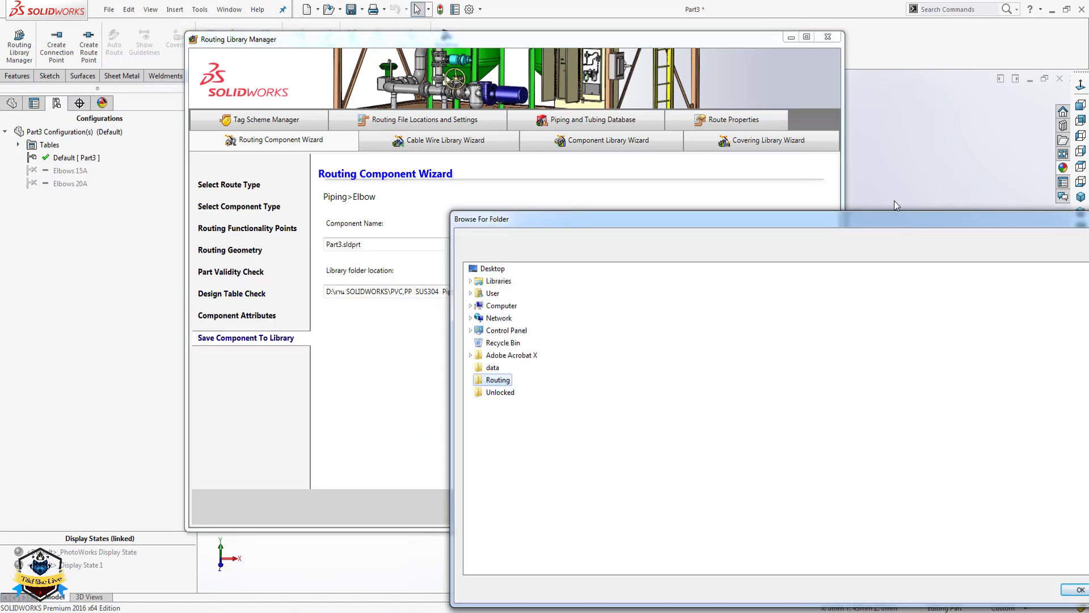
{"action": "mouse_move", "coordinate": [850, 142]}
{"action": "left_mouse_down"}
{"action": "mouse_move", "coordinate": [787, 199]}
{"action": "mouse_move", "coordinate": [556, 163]}
{"action": "left_mouse_up"}
{"action": "left_click", "coordinate": [786, 540]}
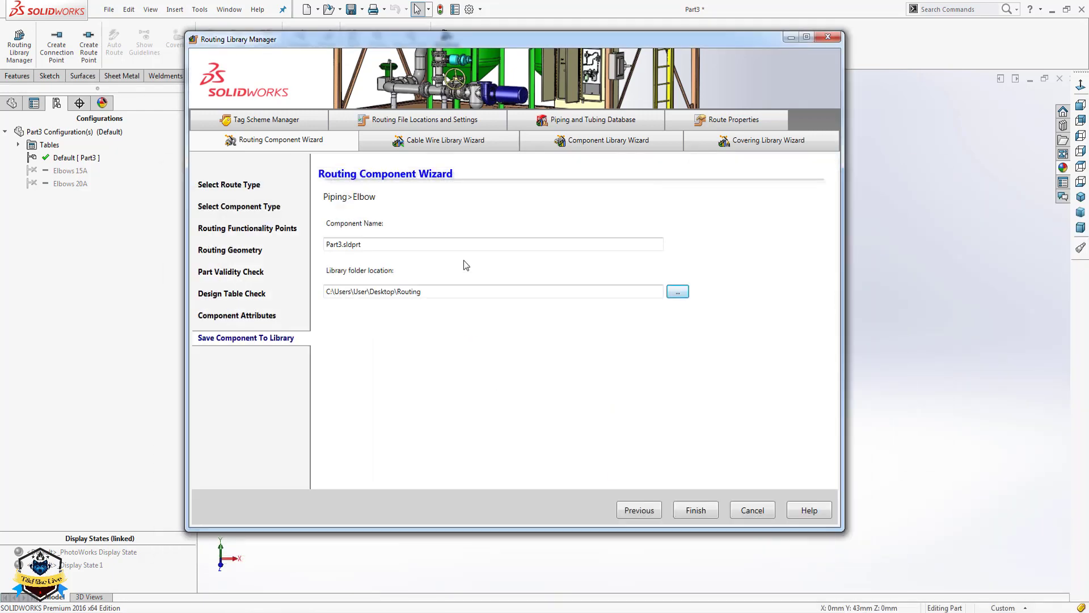
{"action": "double_click", "coordinate": [485, 244]}
{"action": "type", "text": "Elbows"}
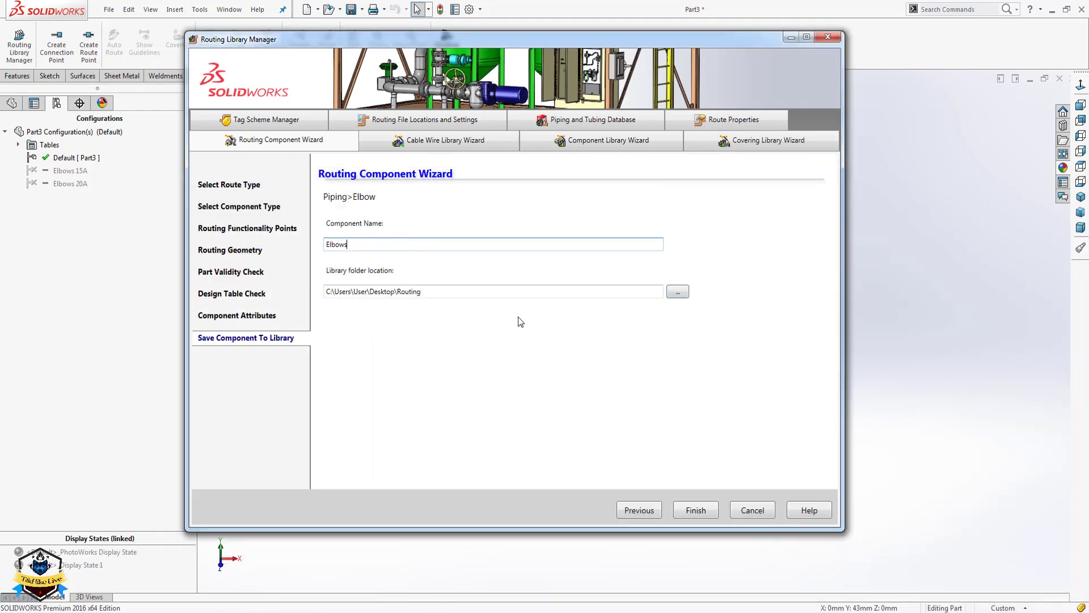
{"action": "left_click", "coordinate": [452, 294]}
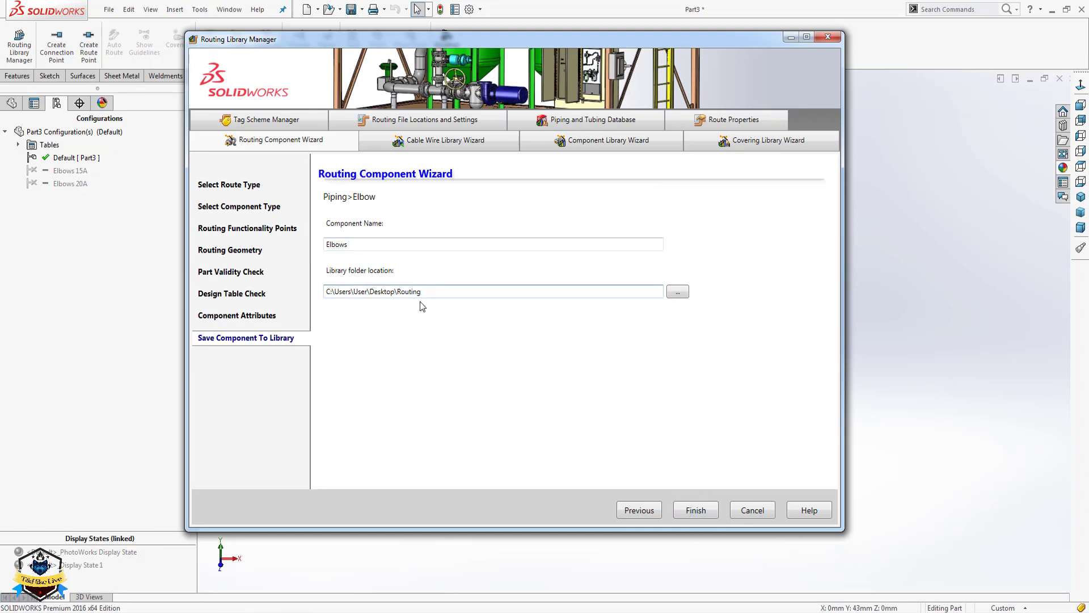
{"action": "left_click", "coordinate": [401, 244]}
{"action": "type", "text": "90"}
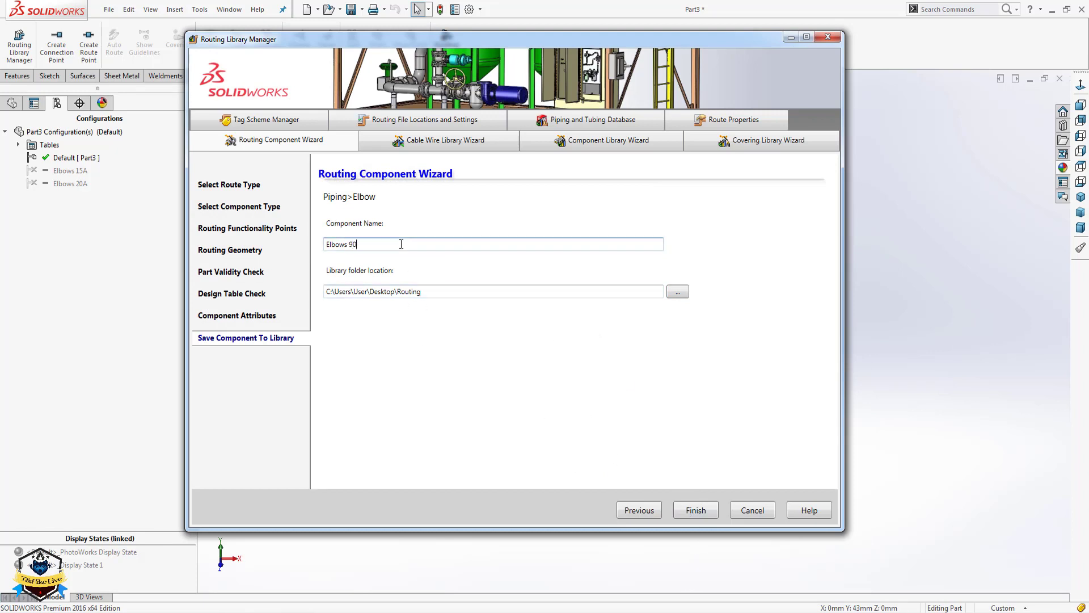
{"action": "left_click", "coordinate": [430, 293]}
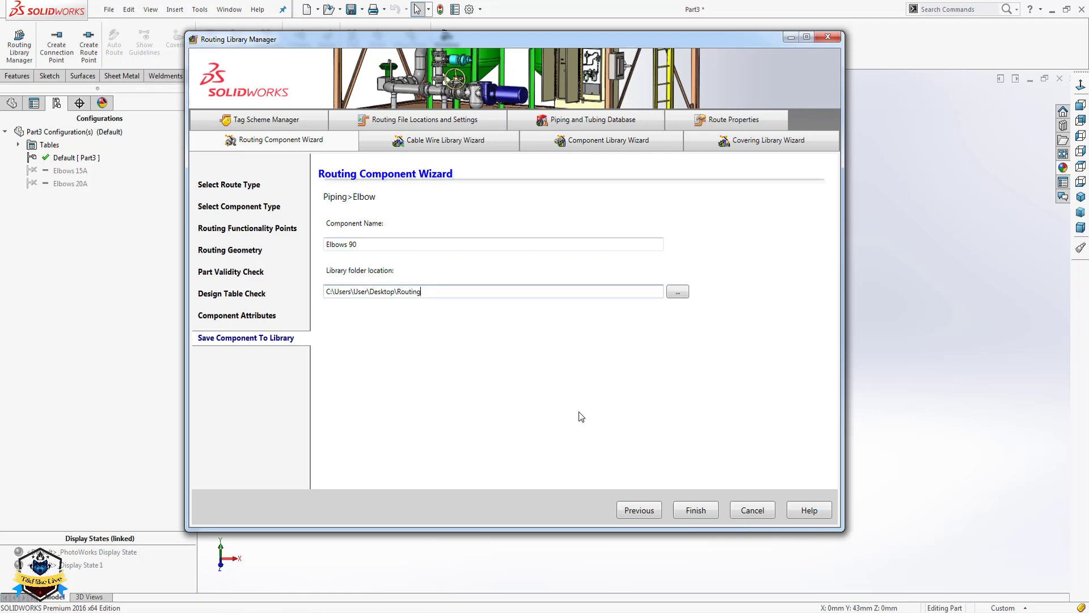
Finish the wizard, add Elbows 90 to the database, and cancel back to the manager.
{"action": "left_click", "coordinate": [693, 512]}
{"action": "left_click", "coordinate": [529, 355]}
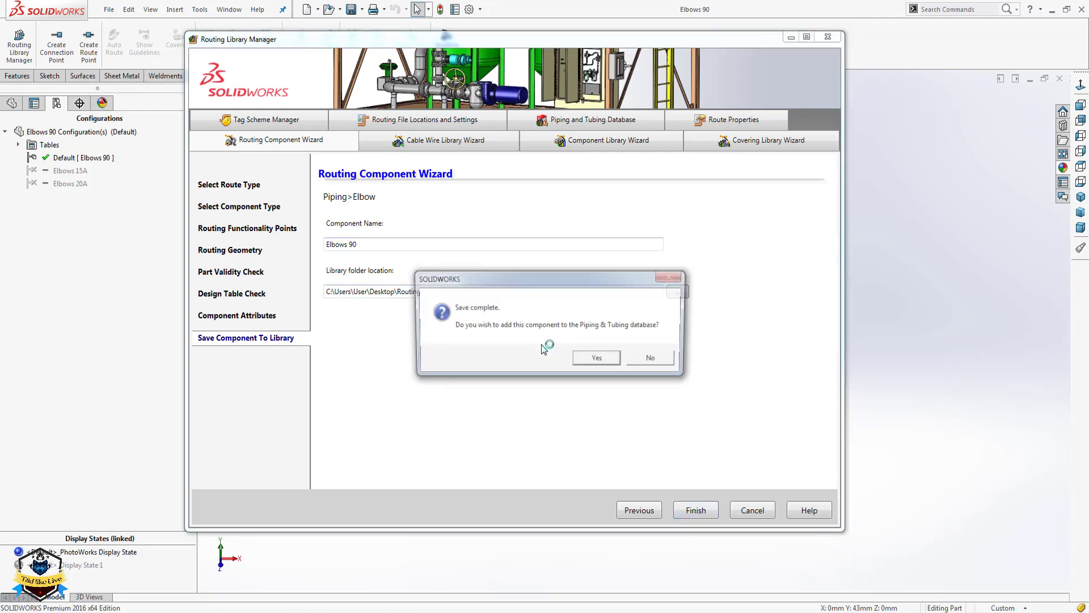
{"action": "left_click", "coordinate": [593, 358]}
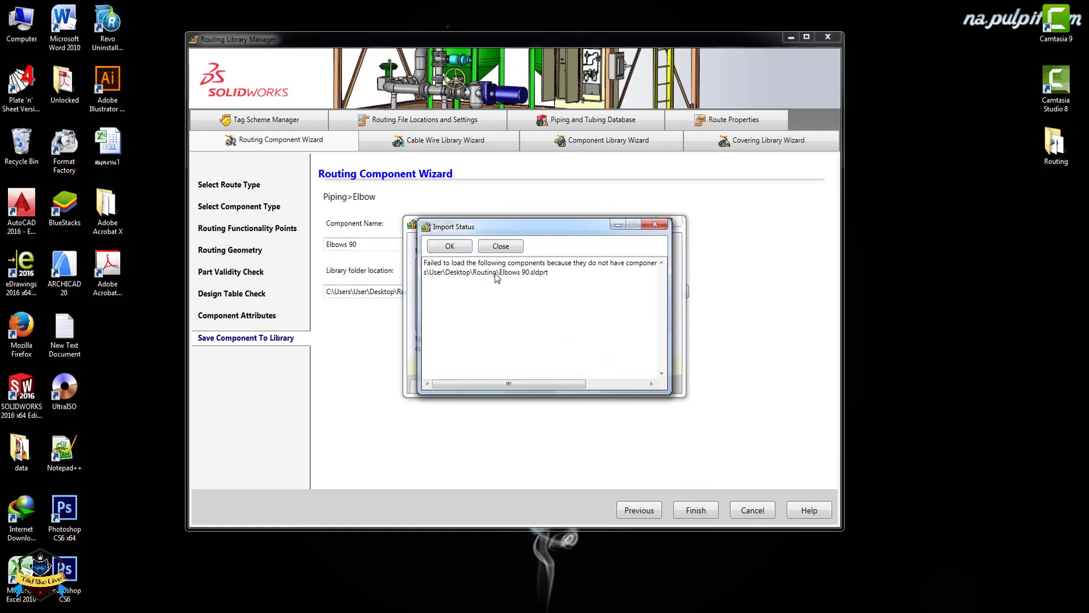
{"action": "left_click", "coordinate": [456, 245]}
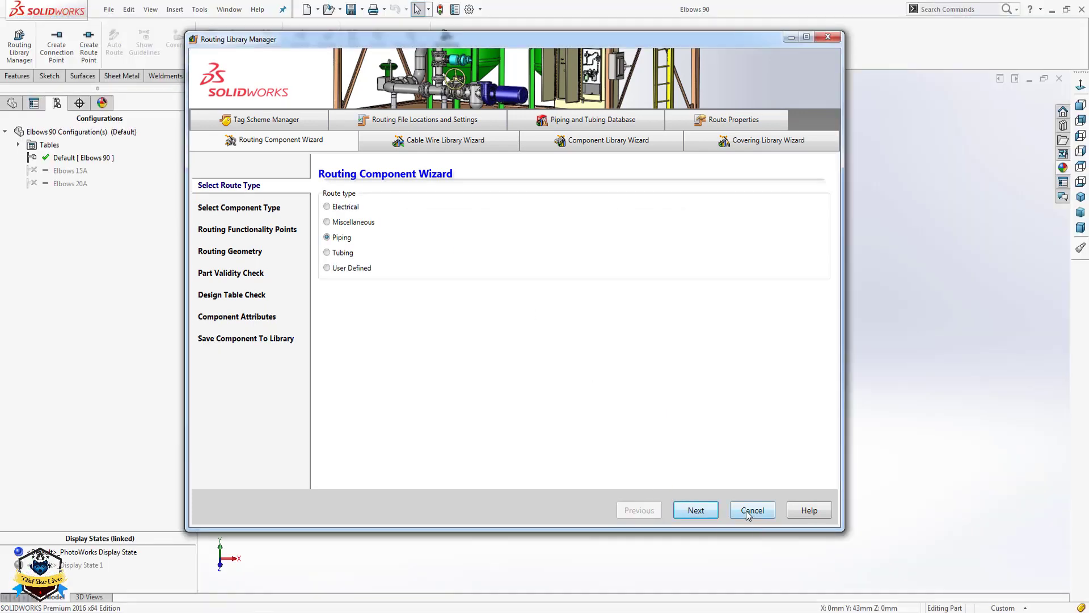
{"action": "left_click", "coordinate": [746, 511]}
{"action": "left_click", "coordinate": [550, 357]}
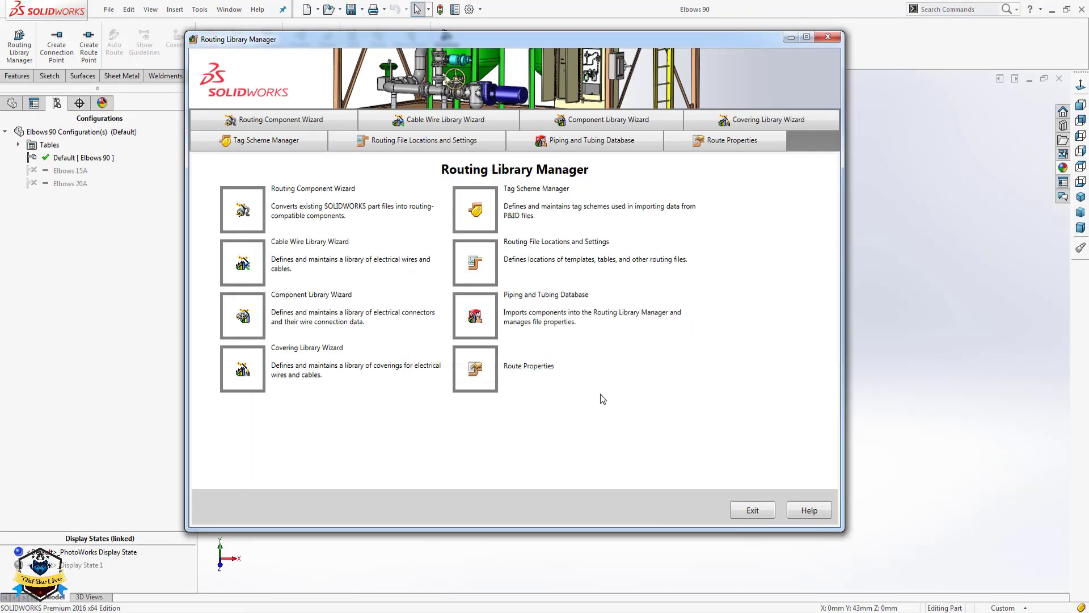
Exit the Routing Library Manager and activate the elbow's Elbows 20A configuration.
{"action": "left_click", "coordinate": [746, 512]}
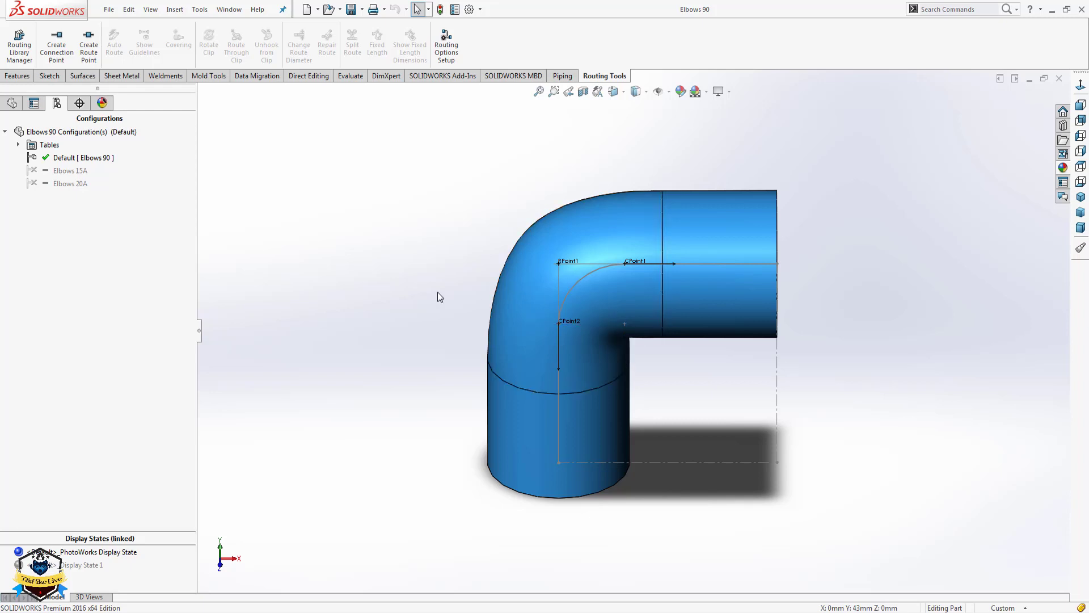
{"action": "middle_click_drag", "start_coordinate": [437, 292], "coordinate": [406, 293]}
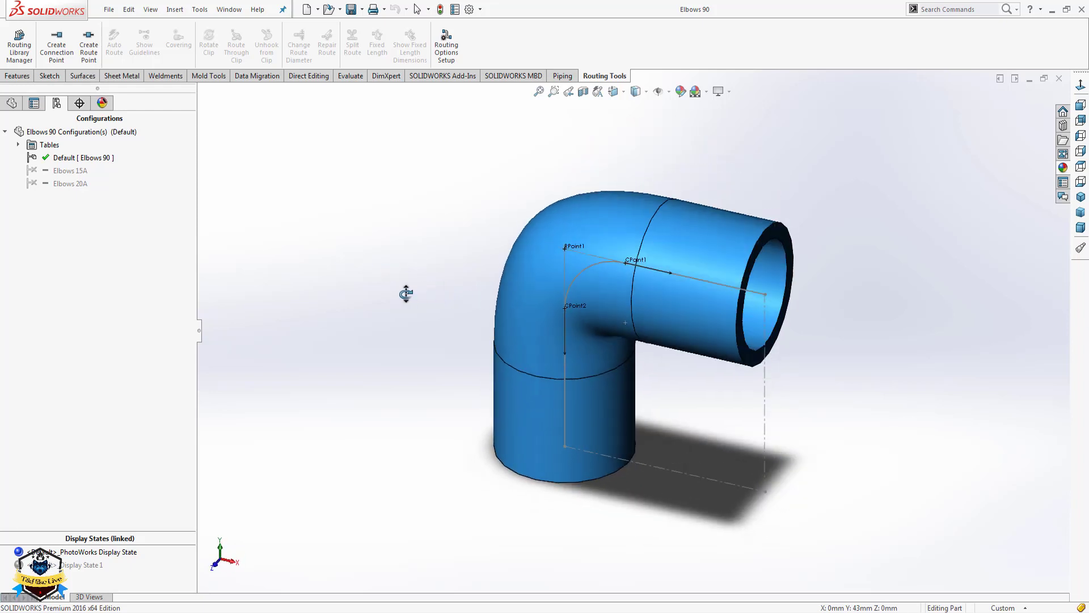
{"action": "double_click", "coordinate": [63, 183]}
Unsuppress the RPoint1 feature in the feature tree.
{"action": "left_click", "coordinate": [11, 102]}
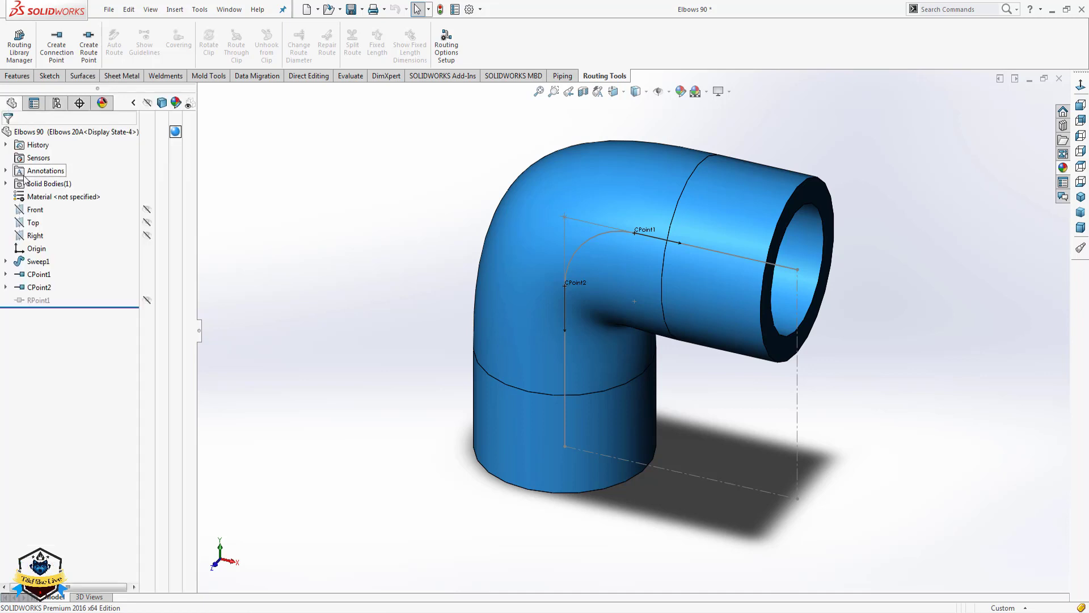
{"action": "left_click", "coordinate": [32, 300]}
{"action": "right_click", "coordinate": [33, 301]}
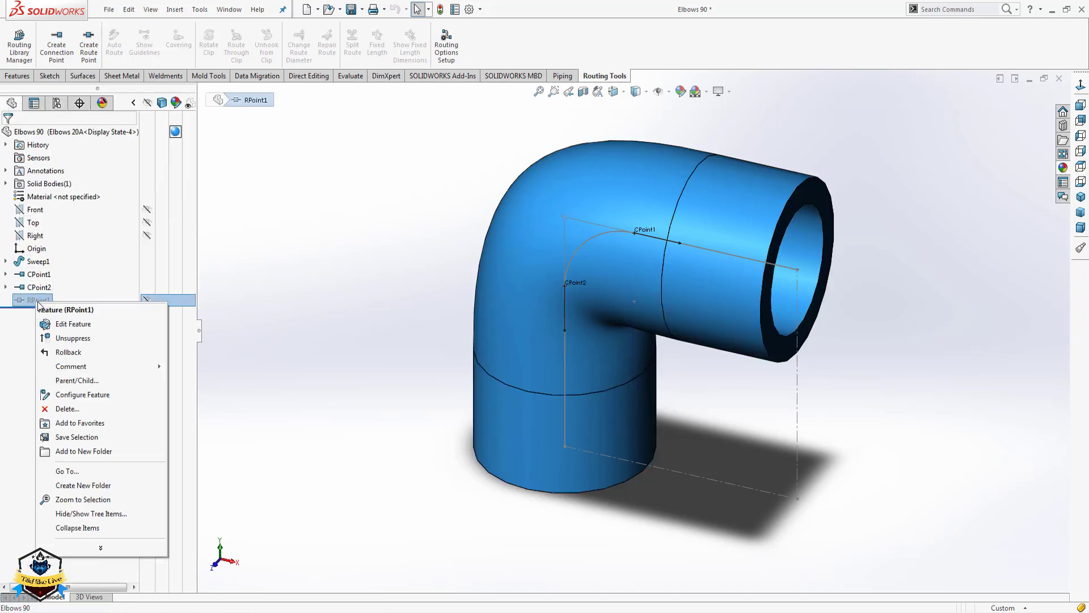
{"action": "left_click", "coordinate": [63, 343]}
Set CPoint1's pipe to the PIPE 20A base configuration.
{"action": "left_click", "coordinate": [39, 274]}
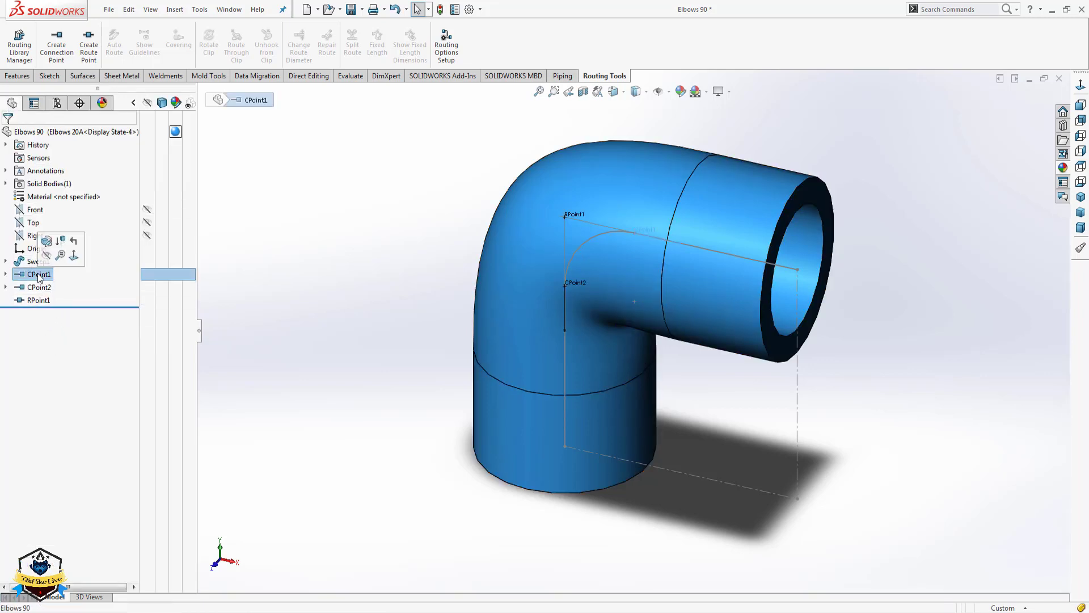
{"action": "left_click", "coordinate": [49, 241]}
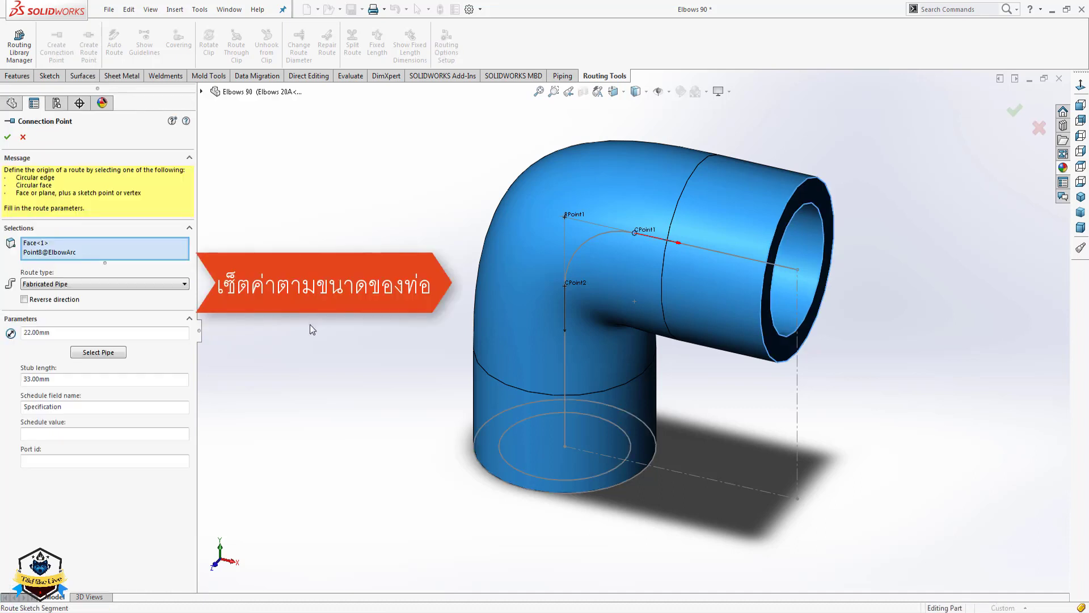
{"action": "left_click", "coordinate": [73, 239]}
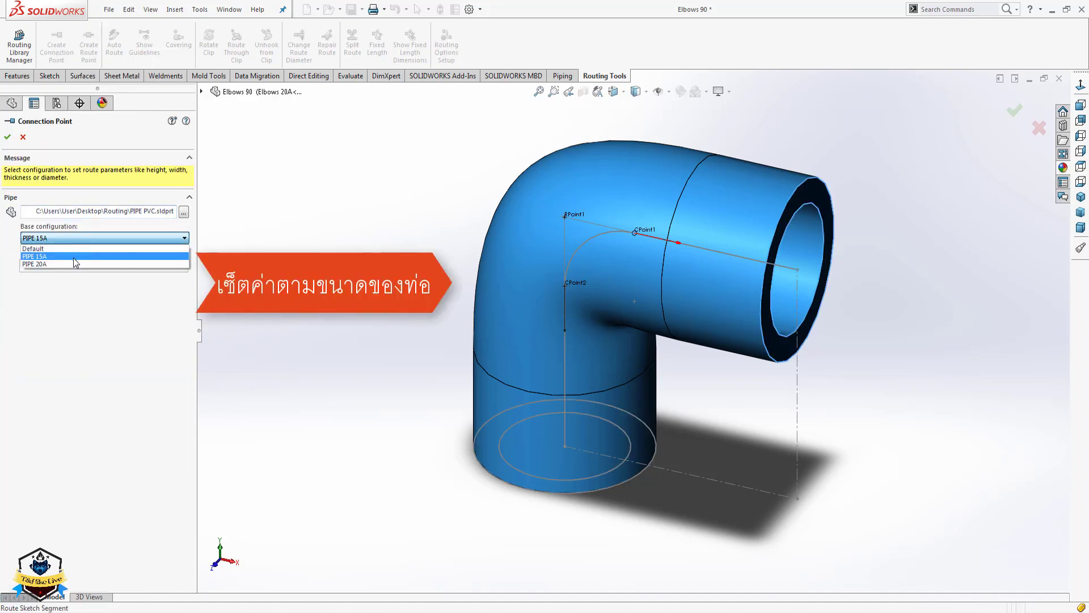
{"action": "left_click", "coordinate": [72, 259]}
{"action": "left_click", "coordinate": [8, 139]}
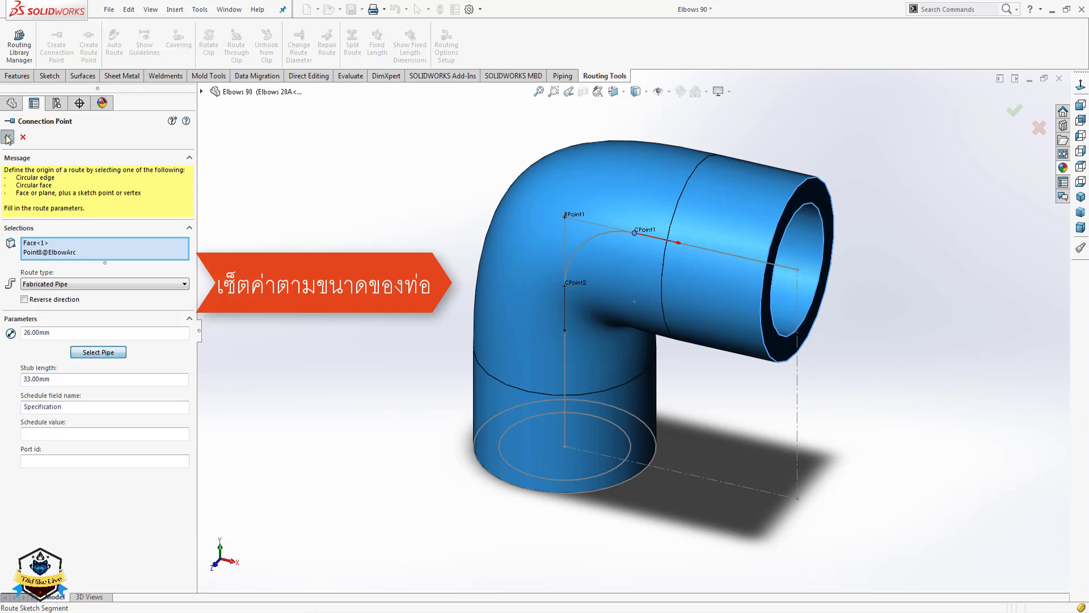
Set CPoint2's pipe to the PIPE 20A base configuration.
{"action": "left_click", "coordinate": [40, 287]}
{"action": "left_click", "coordinate": [57, 258]}
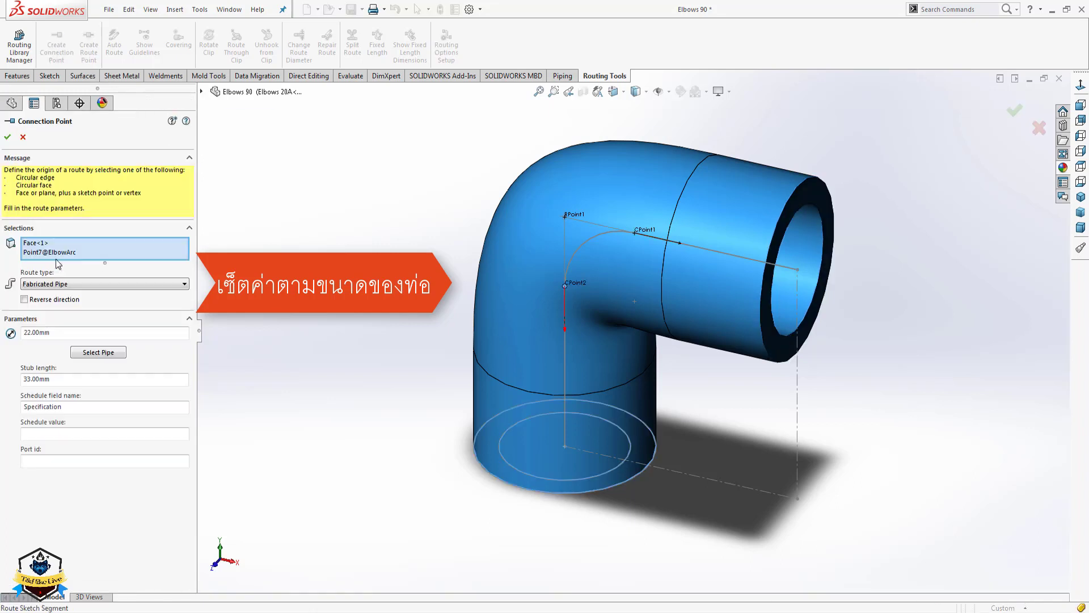
{"action": "left_click", "coordinate": [86, 352]}
{"action": "left_click", "coordinate": [94, 239]}
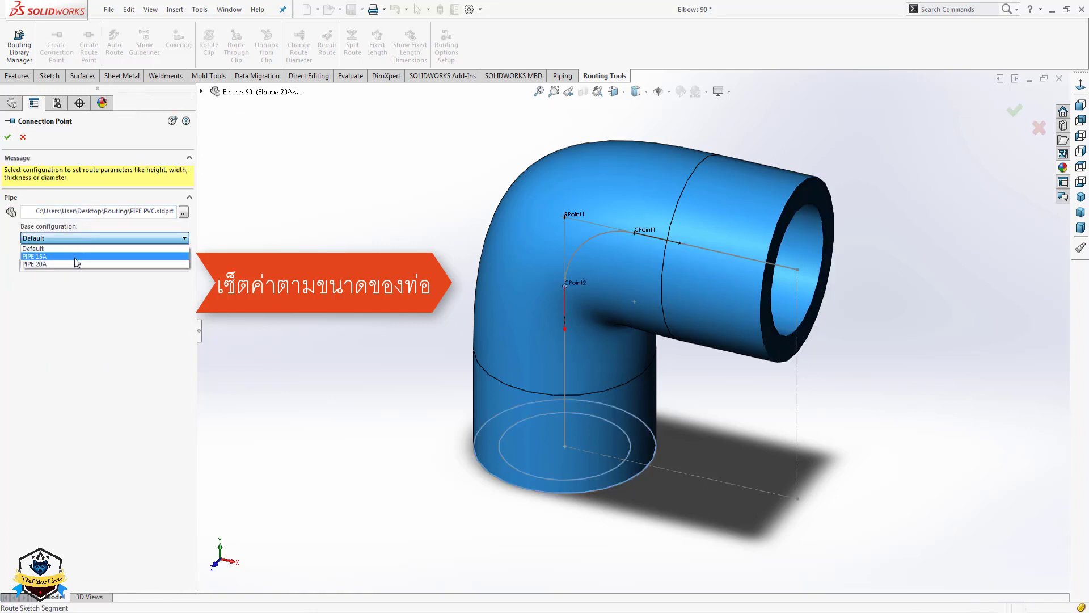
{"action": "left_click", "coordinate": [71, 261]}
{"action": "left_click", "coordinate": [8, 137]}
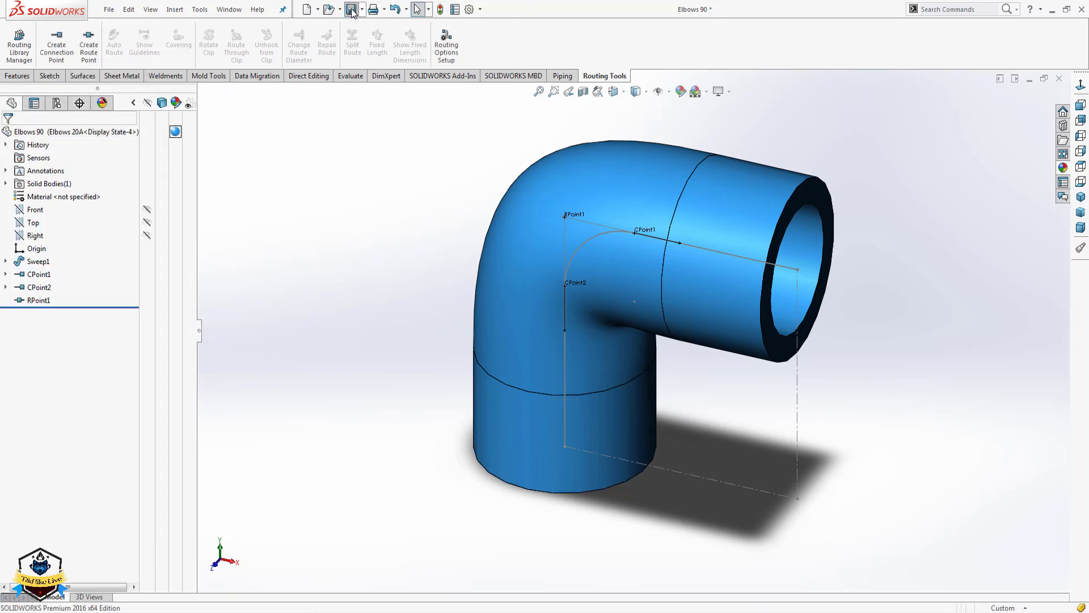
Close the Elbows 90 part and create a new assembly.
{"action": "left_click", "coordinate": [1059, 79]}
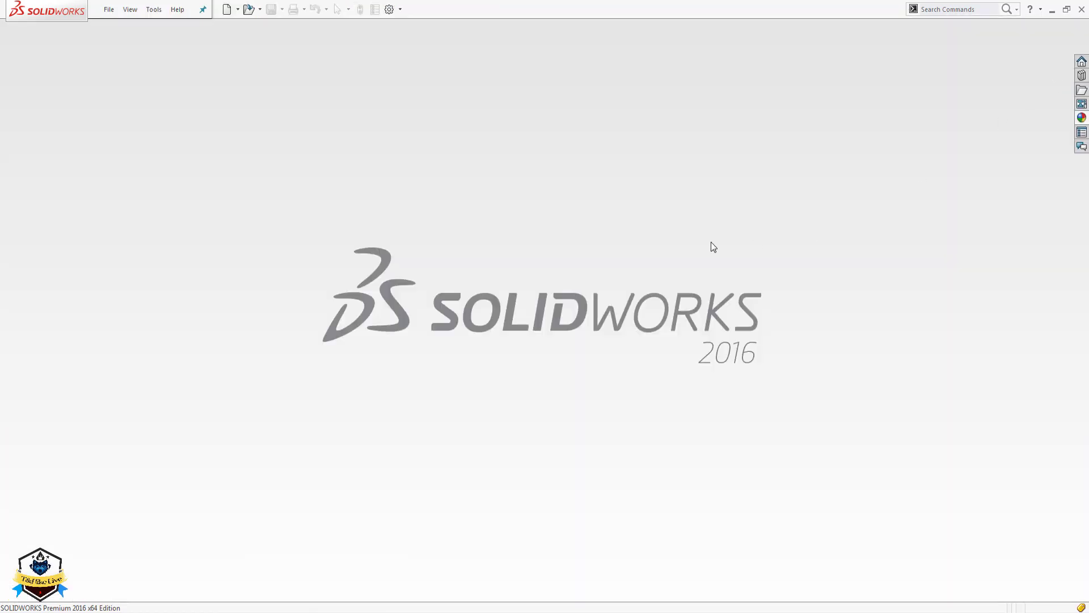
{"action": "left_click", "coordinate": [227, 11]}
{"action": "left_click", "coordinate": [459, 212]}
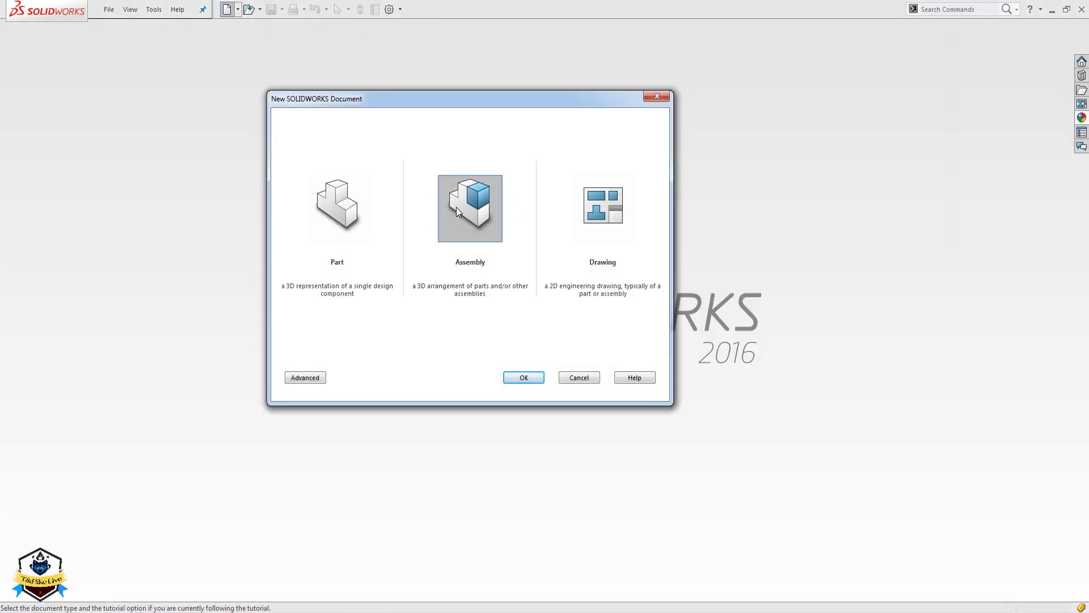
{"action": "left_click", "coordinate": [527, 381]}
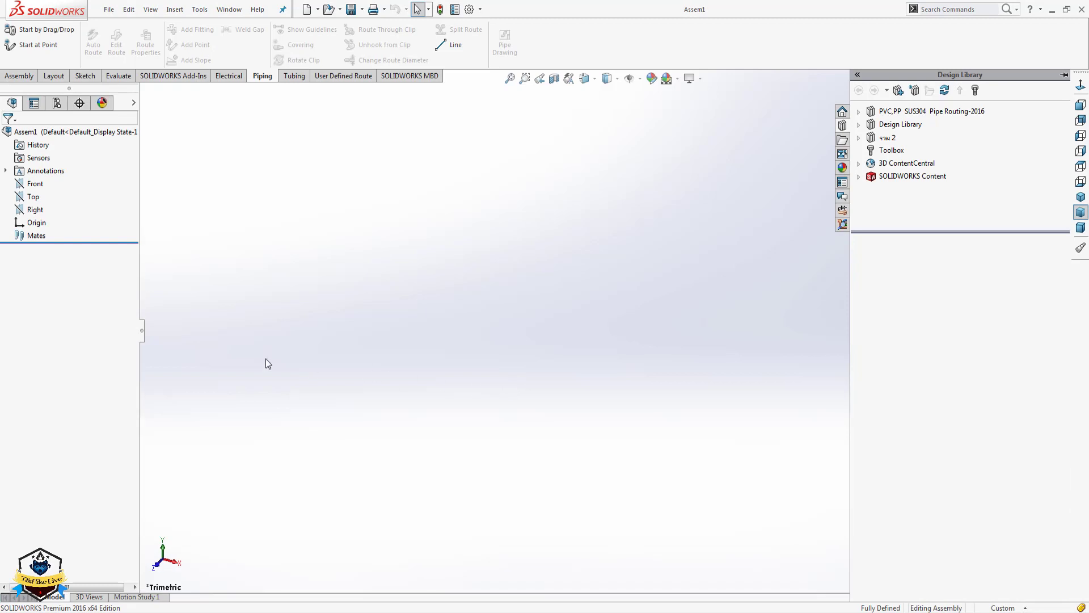
{"action": "left_click", "coordinate": [42, 184]}
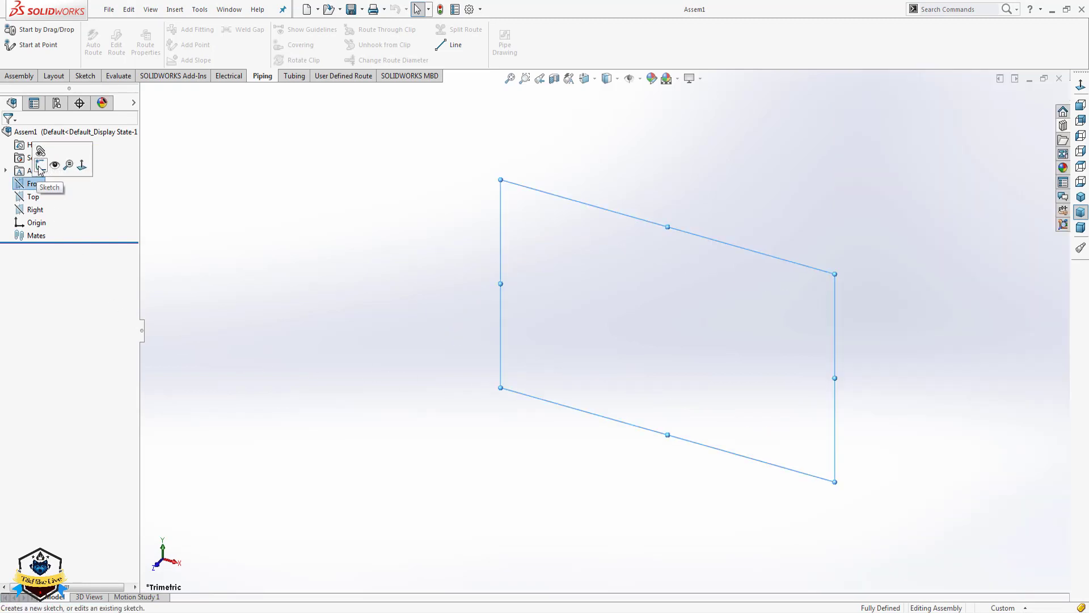
Save the new assembly and begin a pipe route with Start at Point.
{"action": "left_click", "coordinate": [351, 10]}
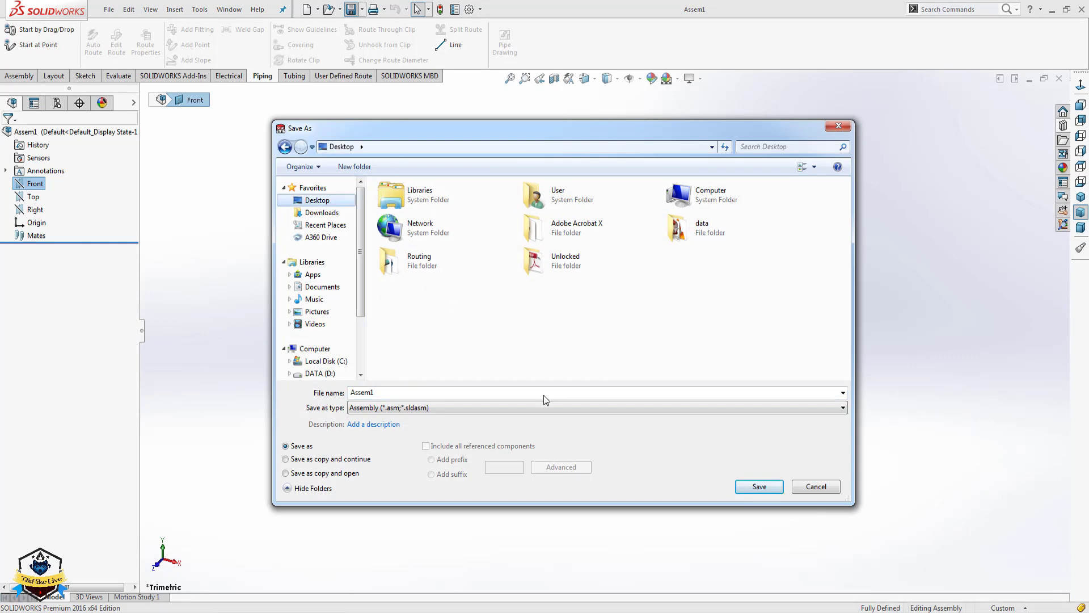
{"action": "left_click", "coordinate": [760, 489]}
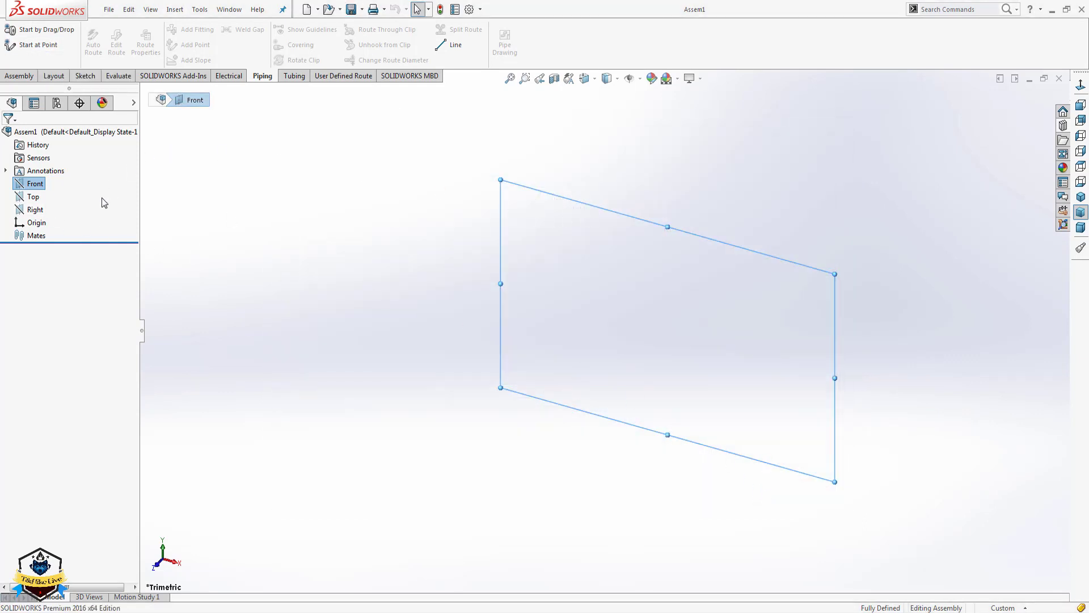
{"action": "left_click", "coordinate": [38, 45]}
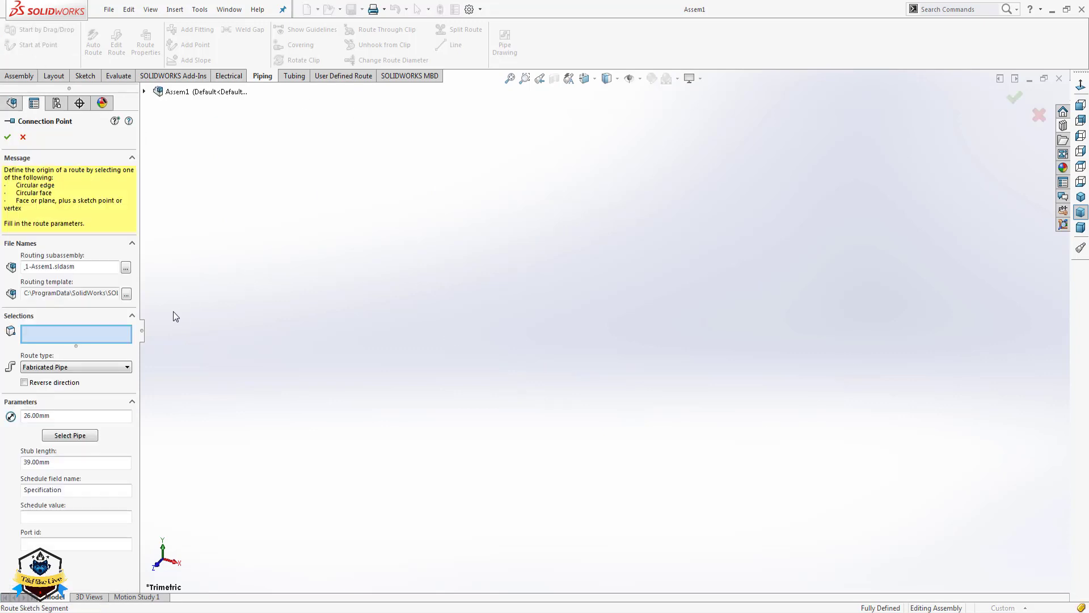
Place the route's start connection point at the origin on the Top plane.
{"action": "left_click", "coordinate": [144, 92]}
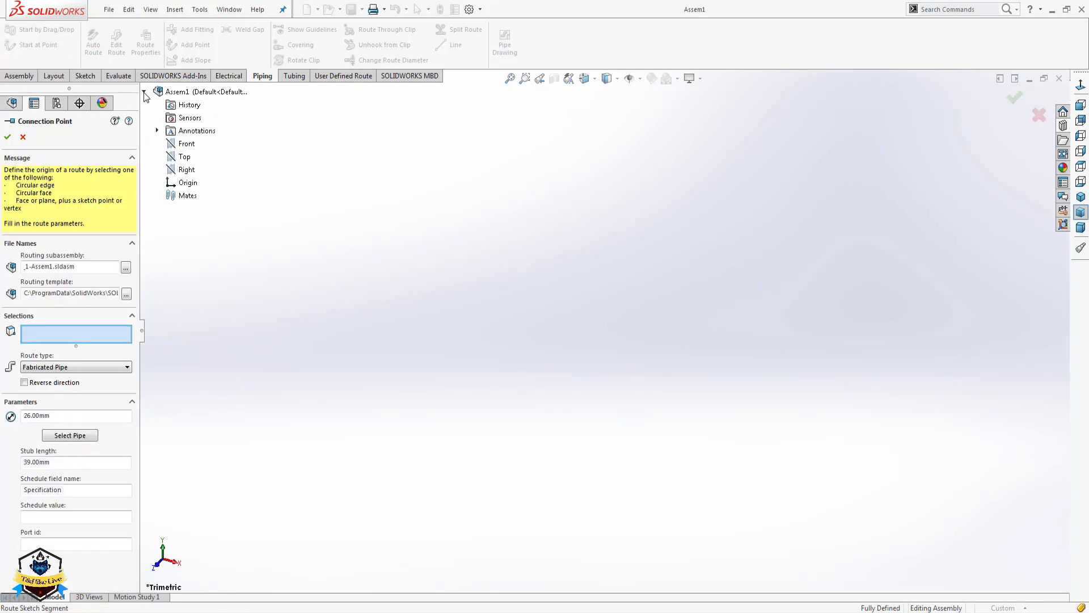
{"action": "left_click", "coordinate": [184, 157]}
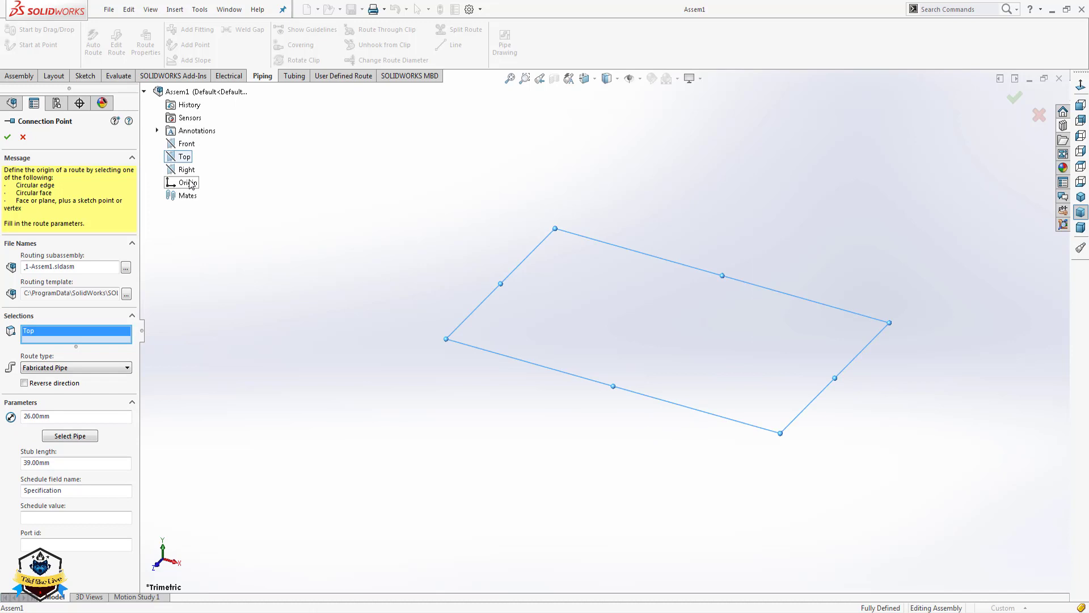
{"action": "left_click", "coordinate": [189, 183]}
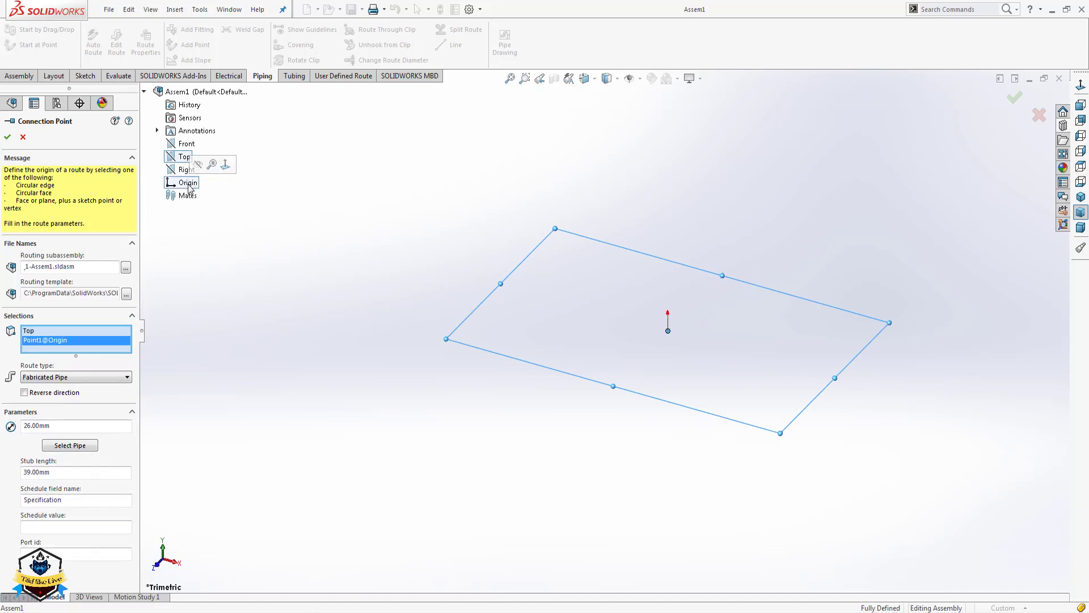
Set the route pipe to the PIPE 15A base configuration and confirm the start point.
{"action": "left_click", "coordinate": [88, 377]}
{"action": "left_click", "coordinate": [70, 445]}
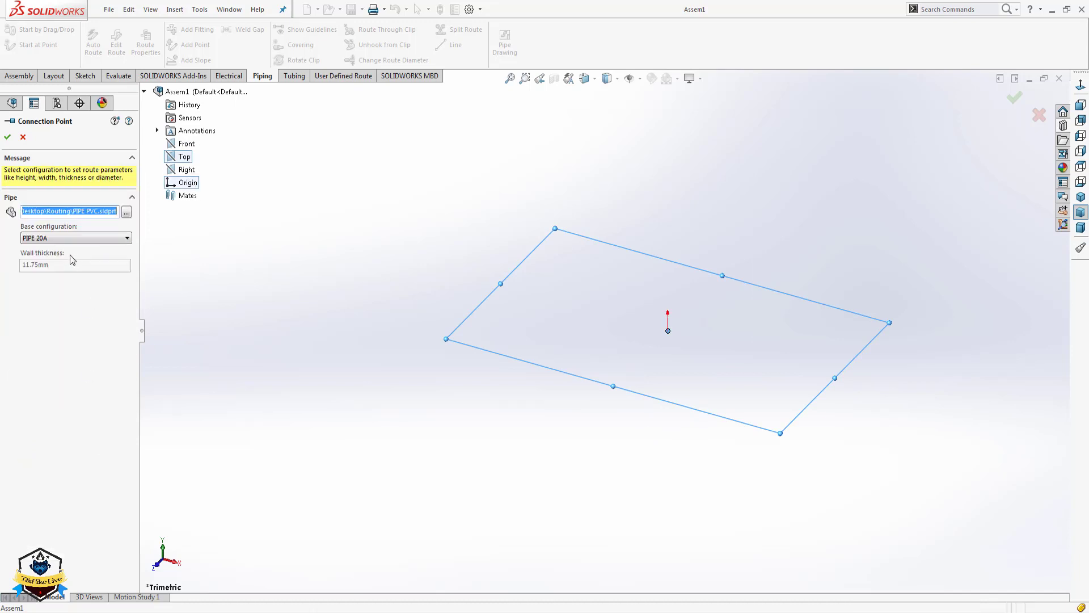
{"action": "left_click", "coordinate": [79, 241]}
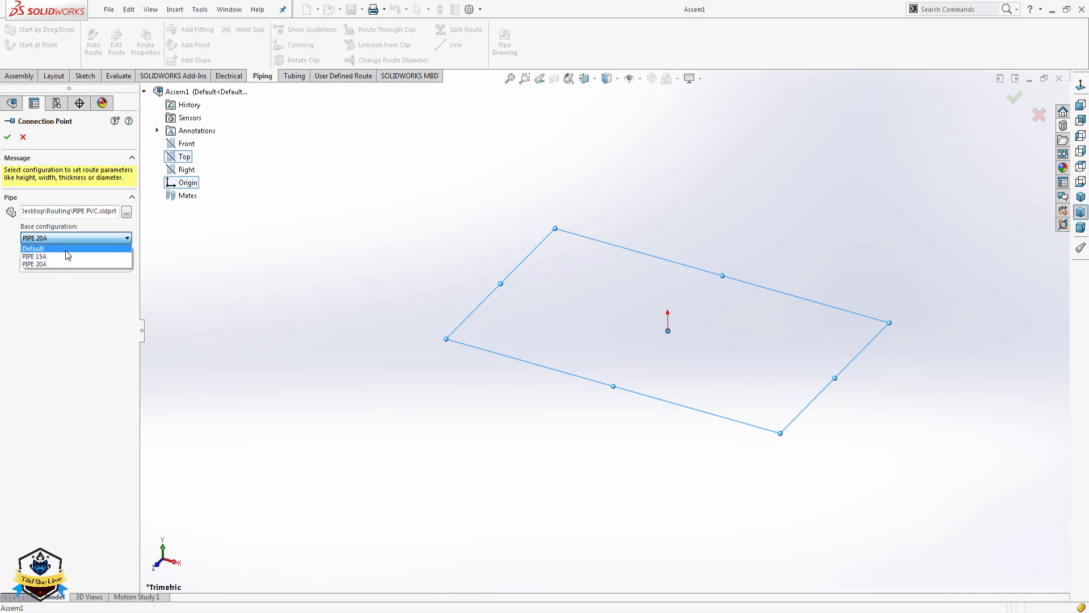
{"action": "left_click", "coordinate": [57, 249]}
{"action": "left_click", "coordinate": [47, 265]}
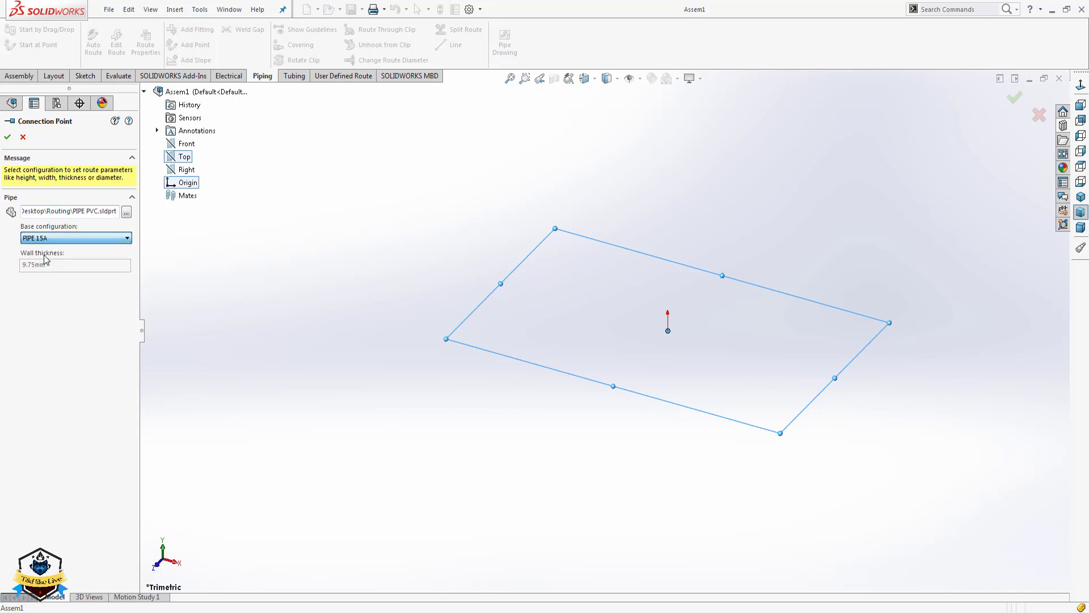
{"action": "left_click", "coordinate": [7, 137]}
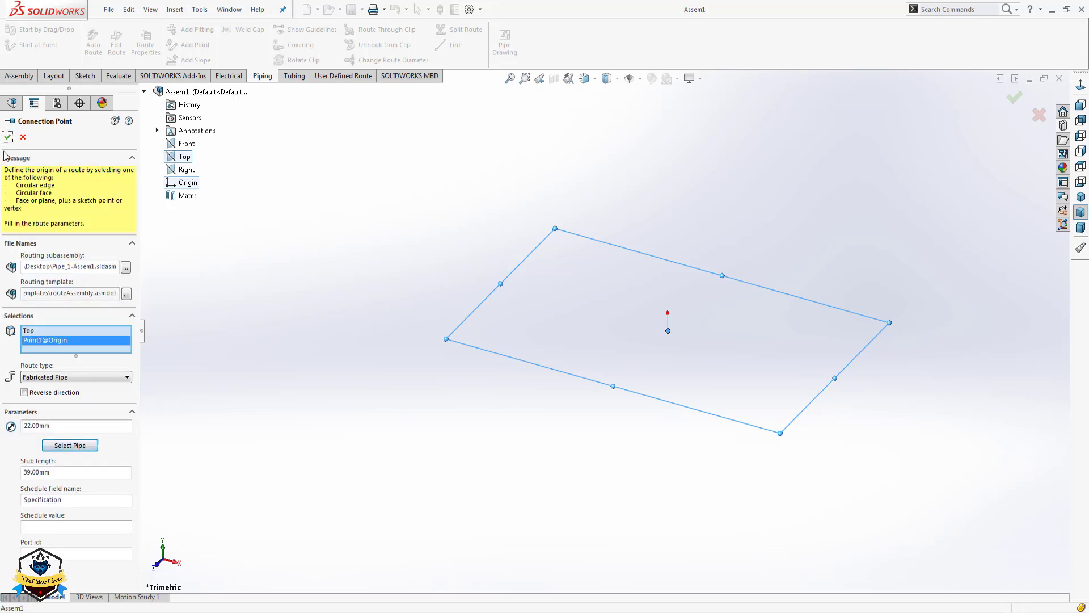
{"action": "left_click", "coordinate": [7, 138]}
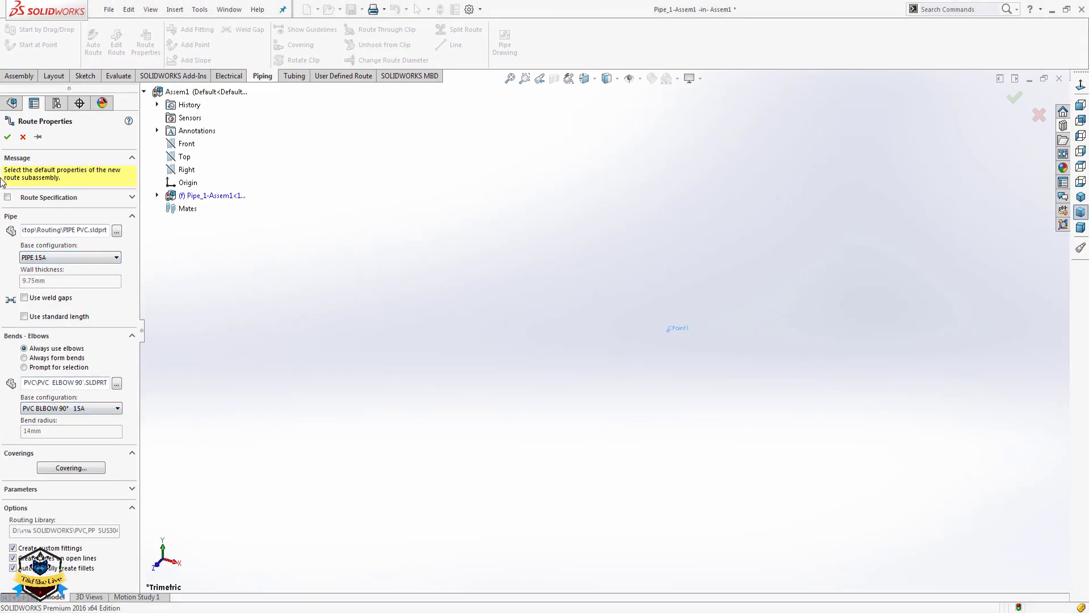
Accept the default route properties and stretch the stub pipe upward.
{"action": "left_click", "coordinate": [8, 137]}
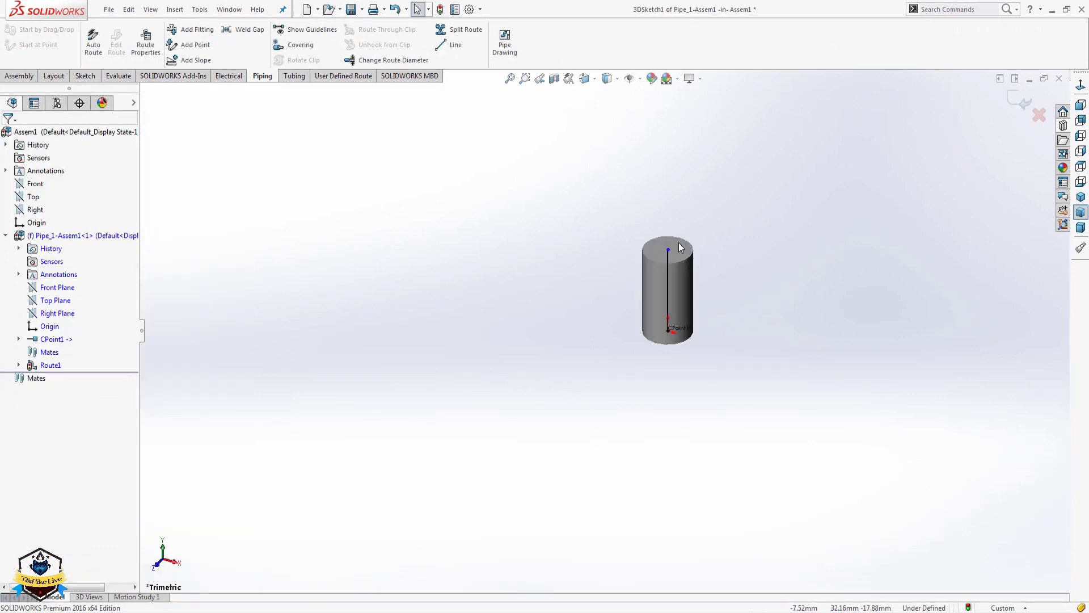
{"action": "left_click", "coordinate": [668, 249]}
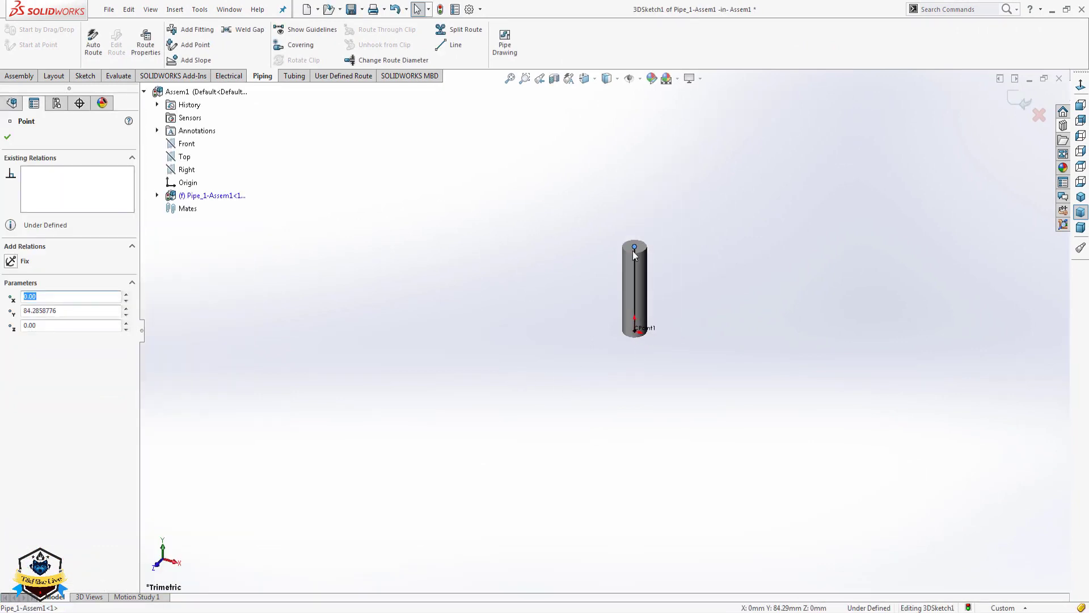
{"action": "left_click_drag", "start_coordinate": [634, 246], "coordinate": [634, 182]}
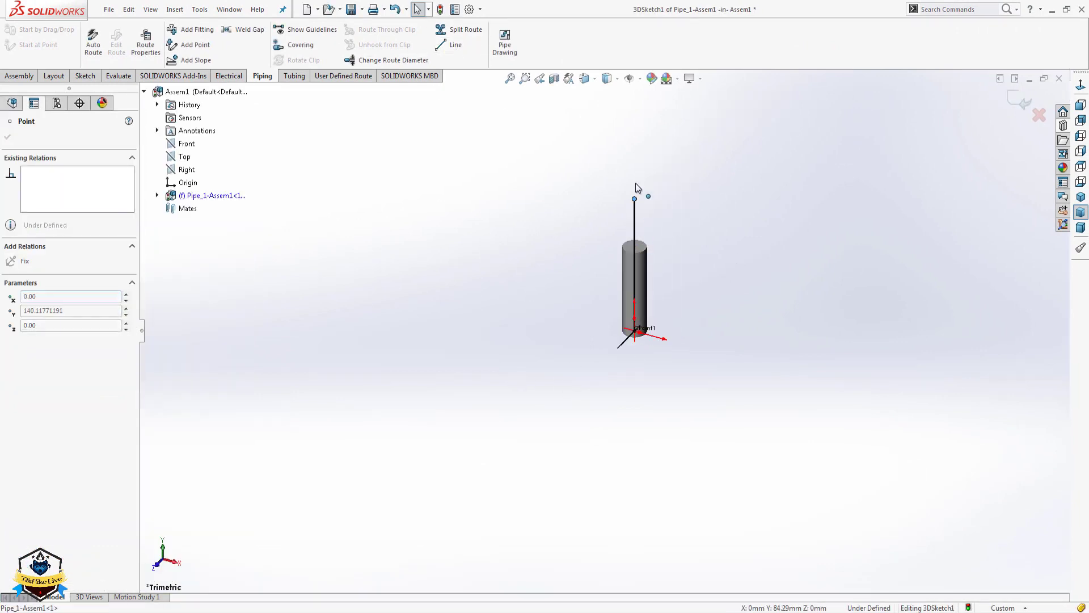
Sketch route lines from the pipe top: across, down, then outward.
{"action": "left_click", "coordinate": [440, 47]}
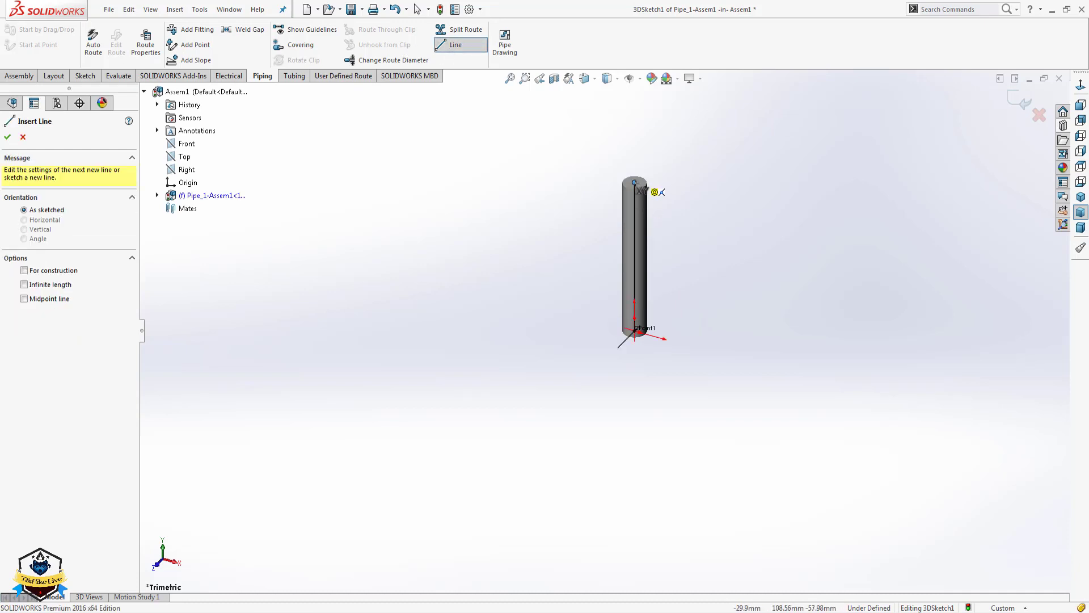
{"action": "left_click", "coordinate": [634, 183]}
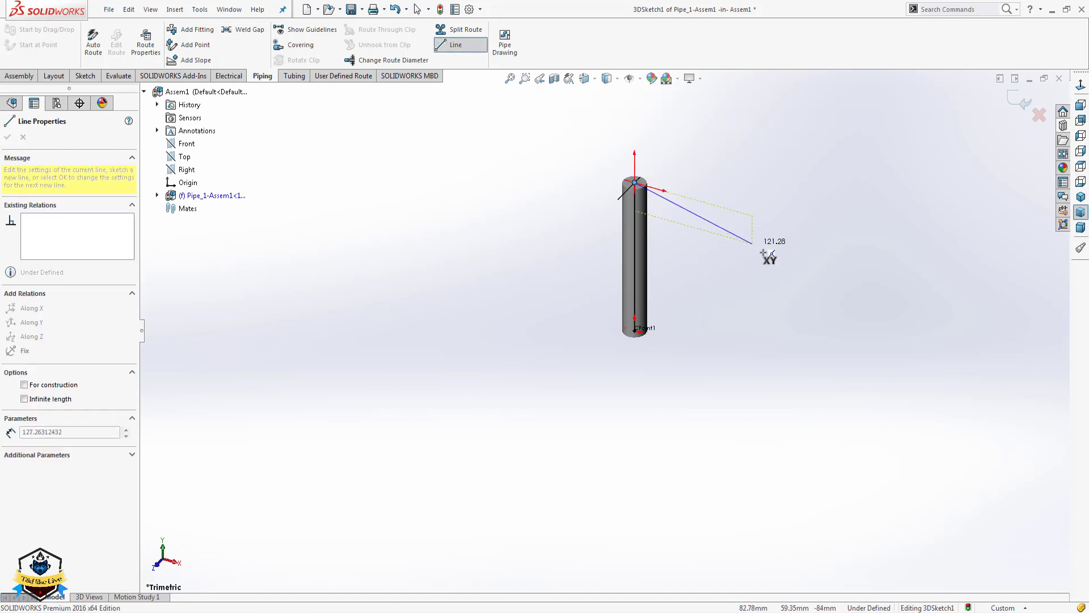
{"action": "left_click", "coordinate": [802, 227]}
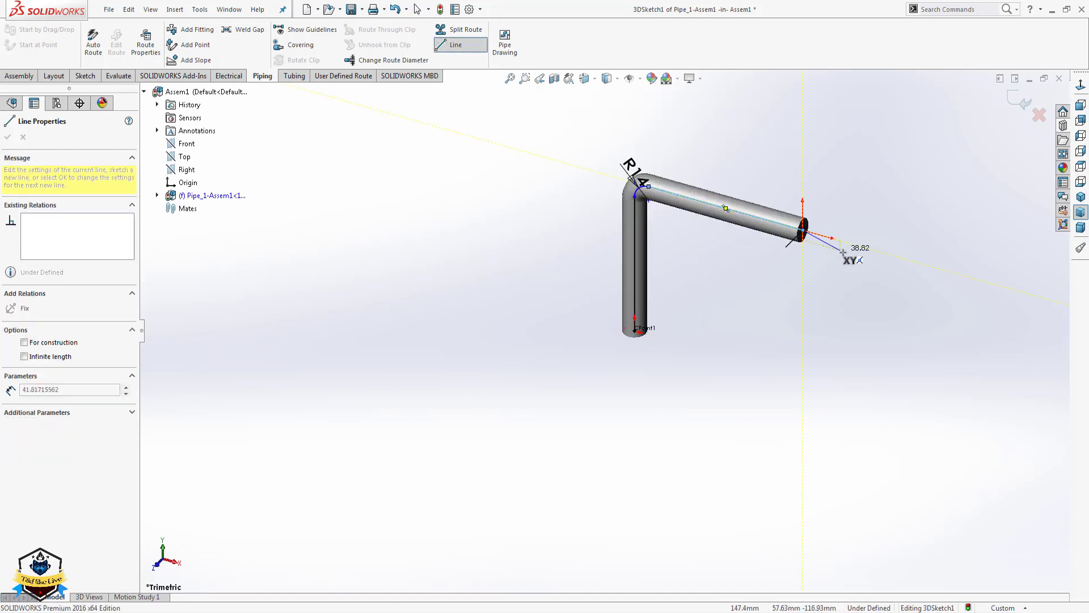
{"action": "left_click", "coordinate": [803, 370]}
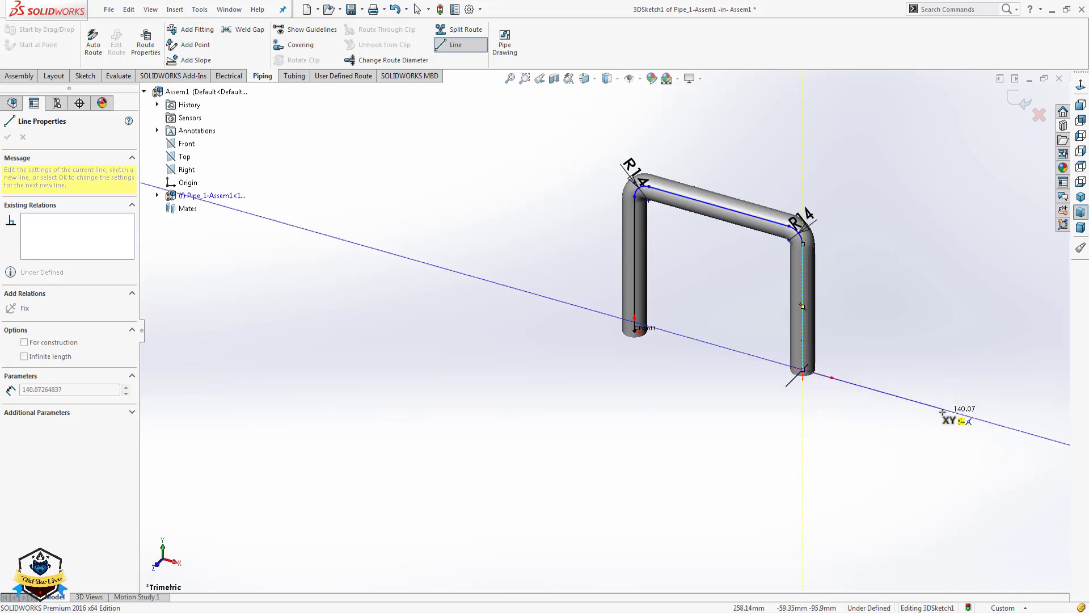
{"action": "left_click", "coordinate": [945, 408]}
{"action": "key", "text": "Escape"}
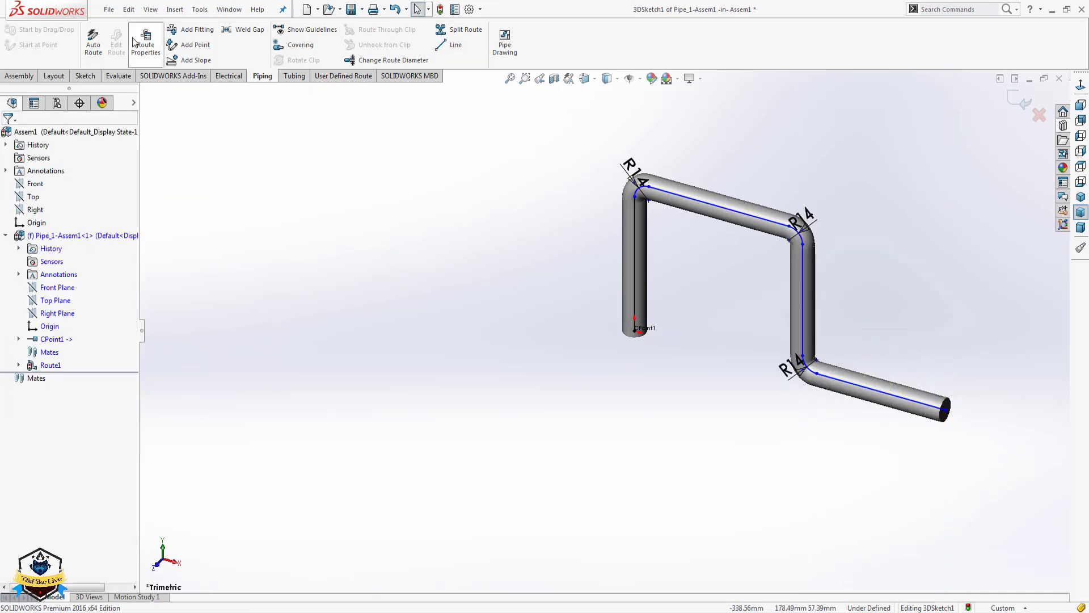
Dimension the first vertical leg to 500 mm and the top leg to 200 mm.
{"action": "left_click", "coordinate": [634, 259]}
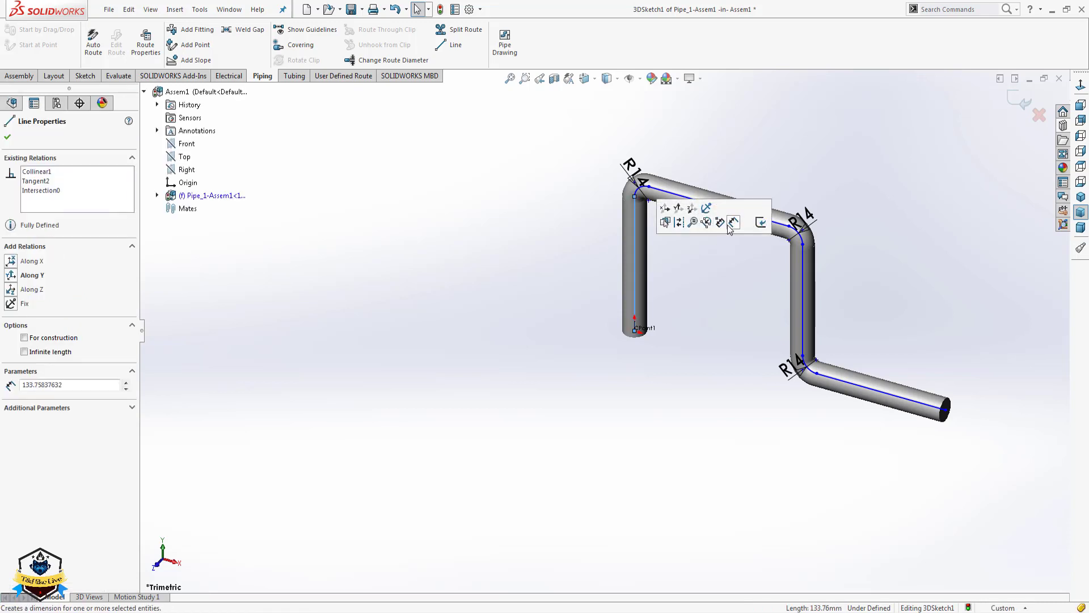
{"action": "left_click", "coordinate": [618, 262]}
{"action": "left_click", "coordinate": [635, 255]}
{"action": "left_click", "coordinate": [709, 214]}
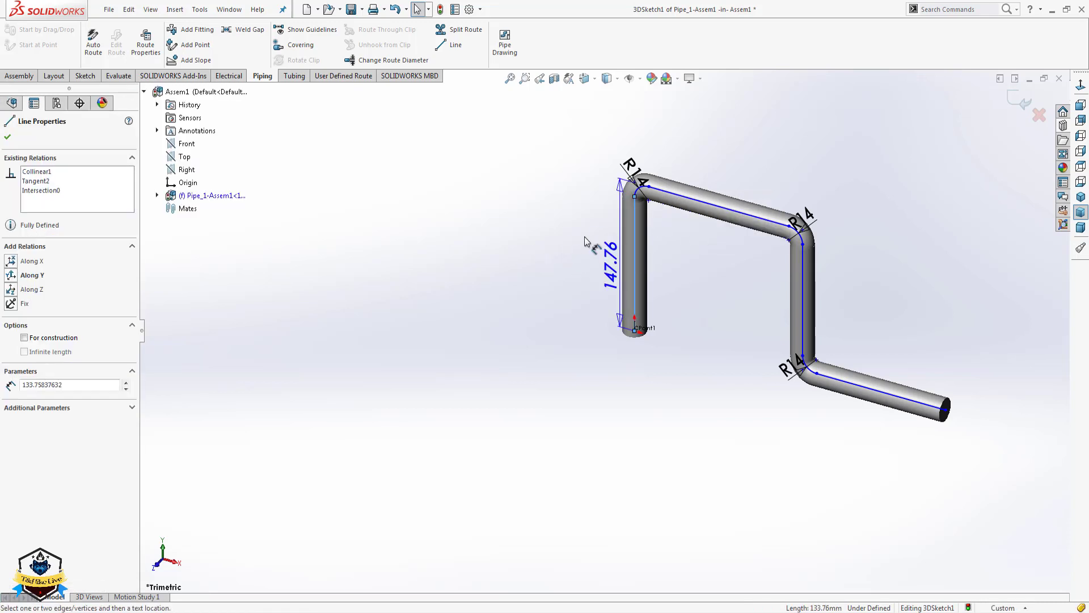
{"action": "left_click", "coordinate": [584, 241]}
{"action": "type", "text": "500"}
{"action": "key", "text": "Return"}
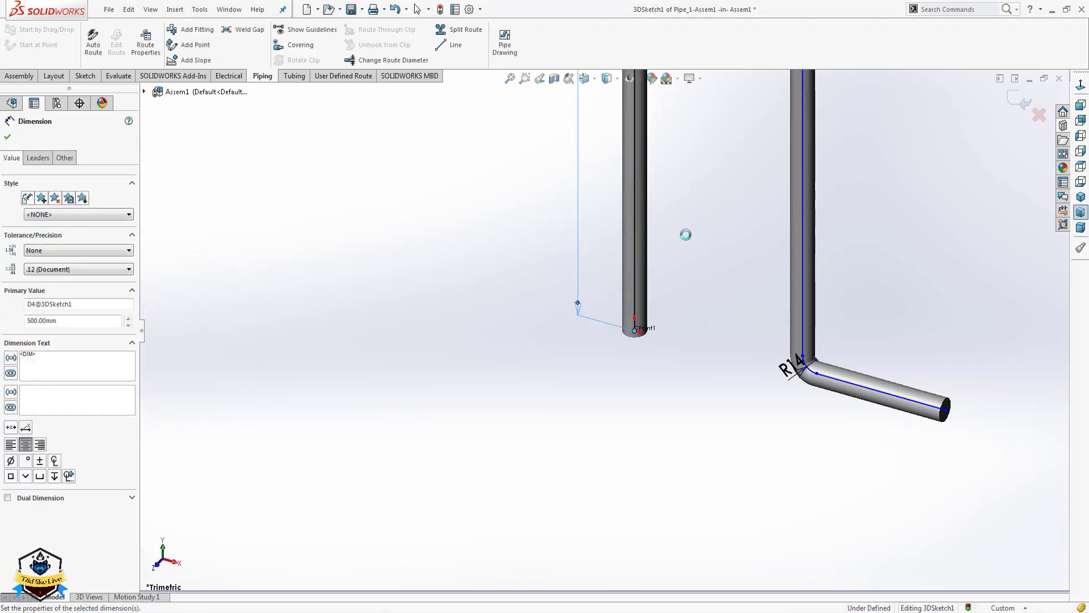
{"action": "key", "text": "f"}
{"action": "left_click", "coordinate": [621, 196]}
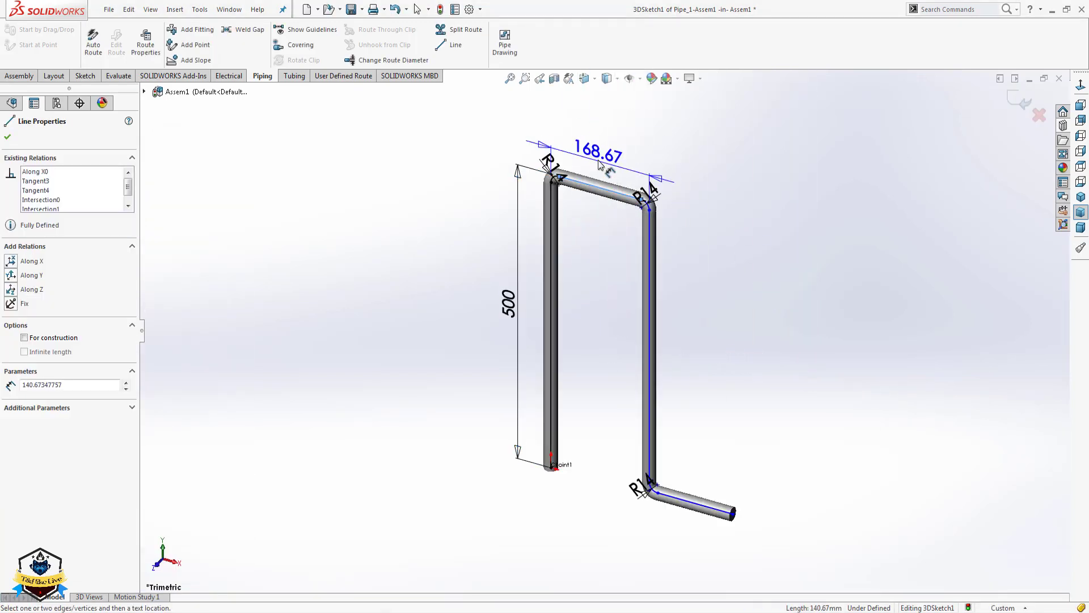
{"action": "left_click", "coordinate": [599, 165]}
{"action": "type", "text": "200"}
{"action": "key", "text": "Return"}
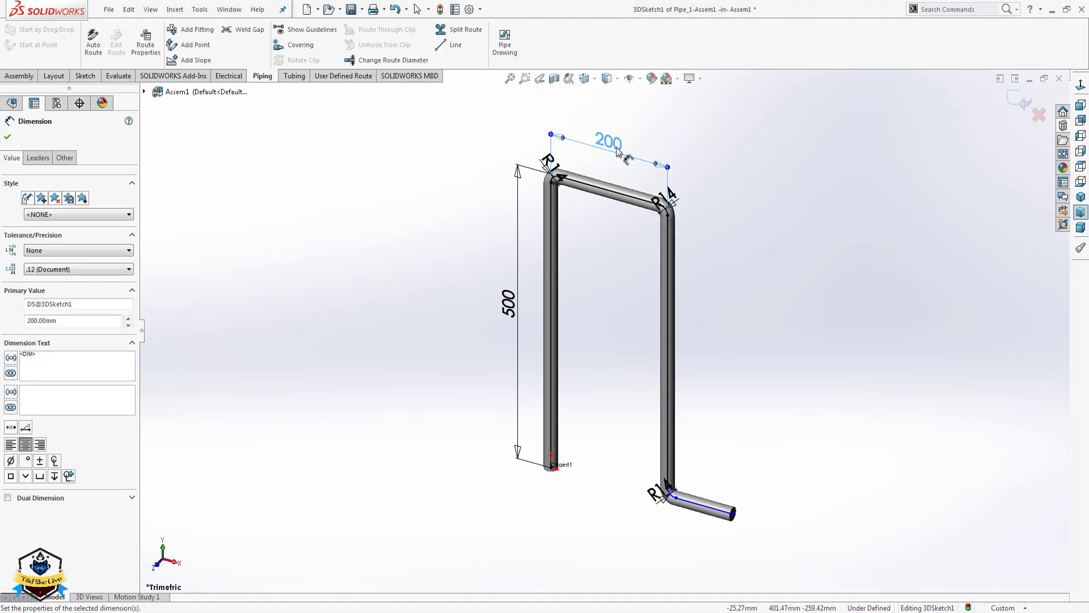
Dimension the right vertical and lower legs to 200 mm, then exit the route.
{"action": "left_click", "coordinate": [667, 256]}
{"action": "left_click", "coordinate": [709, 283]}
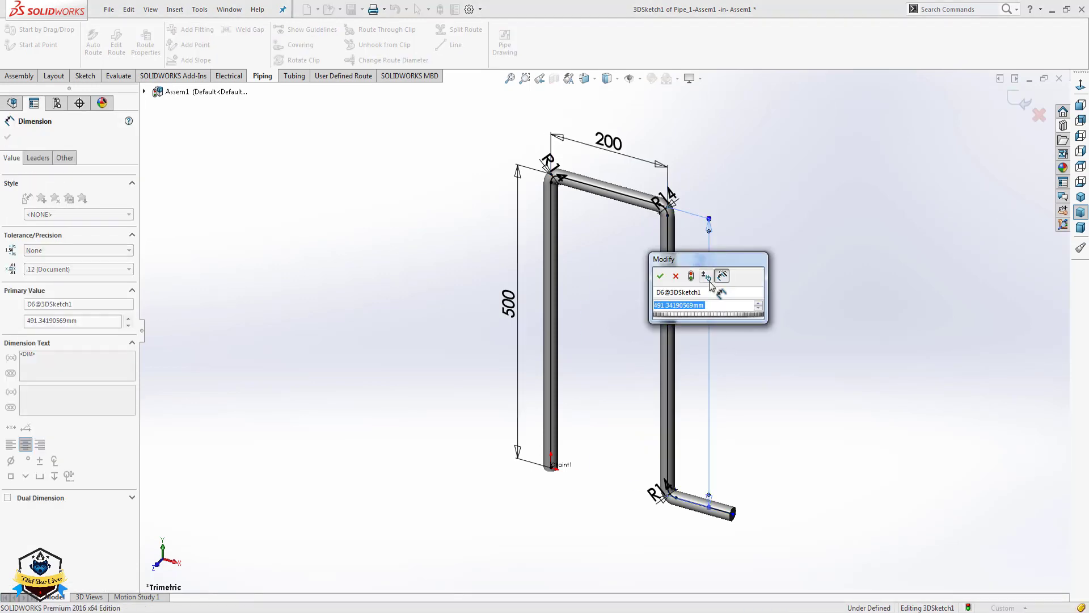
{"action": "type", "text": "200"}
{"action": "key", "text": "Return"}
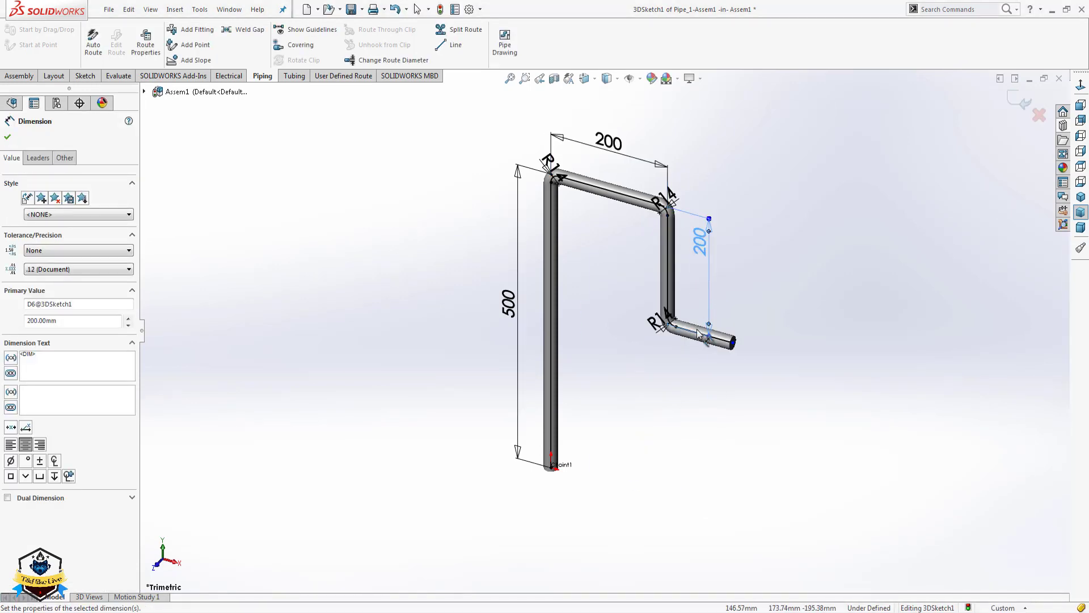
{"action": "left_click", "coordinate": [698, 335]}
{"action": "left_click", "coordinate": [686, 394]}
{"action": "key", "text": "Return"}
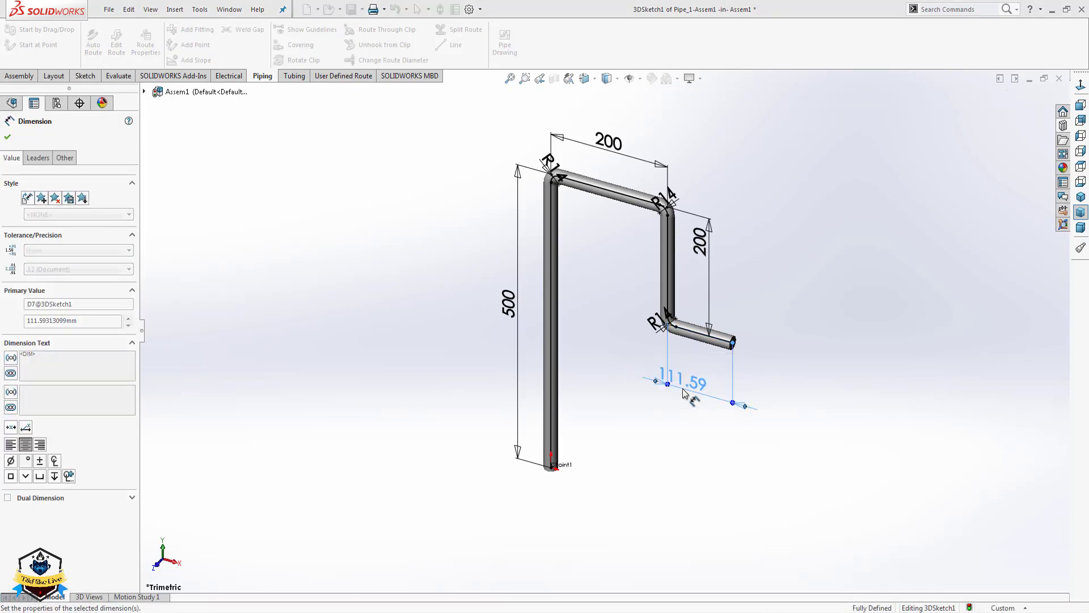
{"action": "left_click", "coordinate": [1021, 102]}
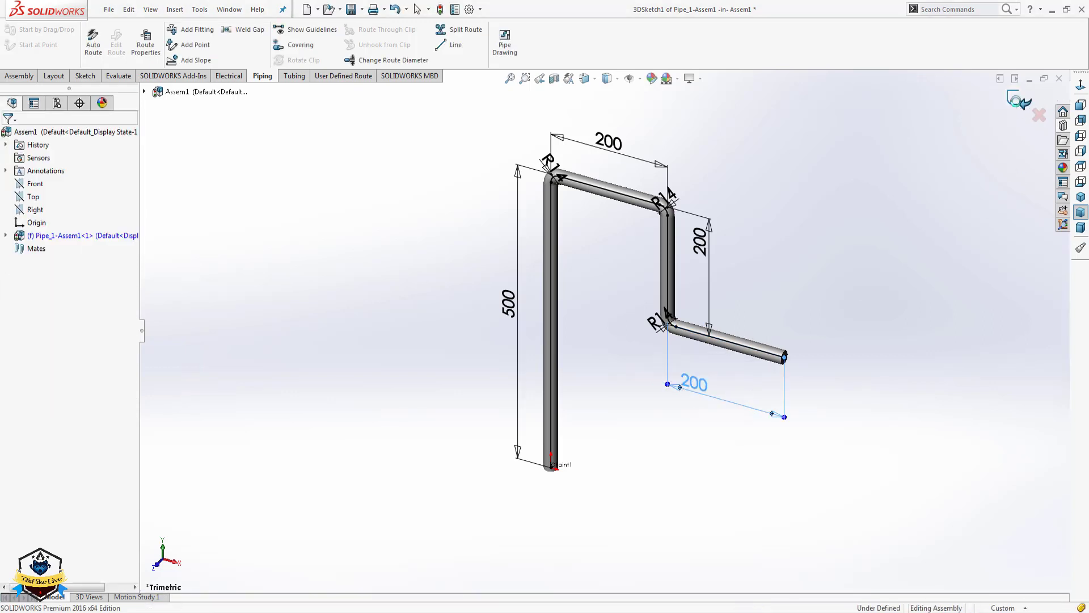
{"action": "left_click", "coordinate": [1019, 101]}
Hide the route sketch lines using Hide/Show Items.
{"action": "middle_click_drag", "start_coordinate": [824, 233], "coordinate": [712, 148]}
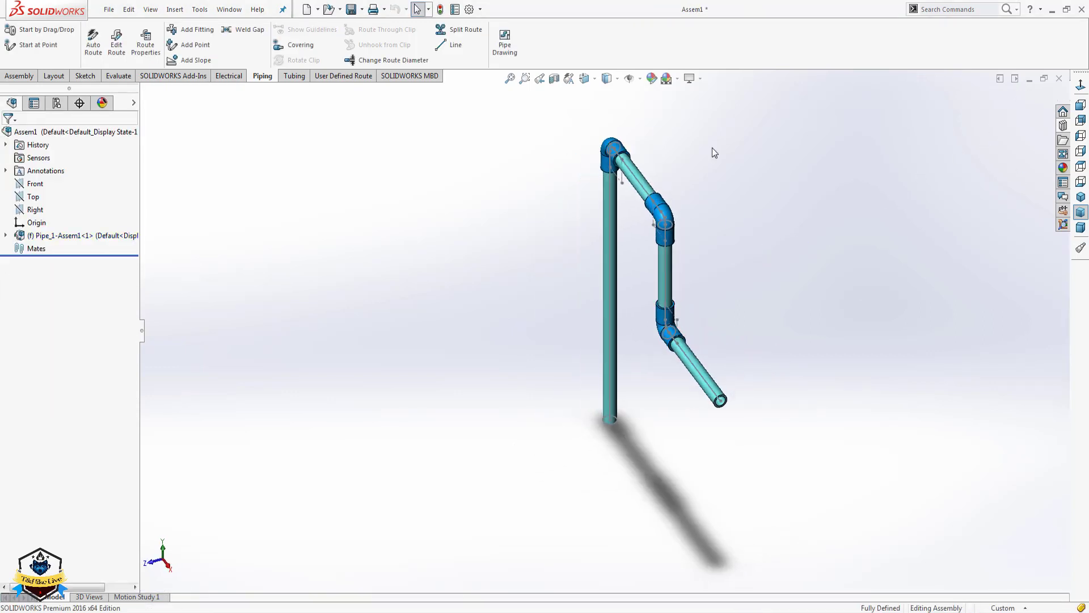
{"action": "left_click", "coordinate": [640, 80]}
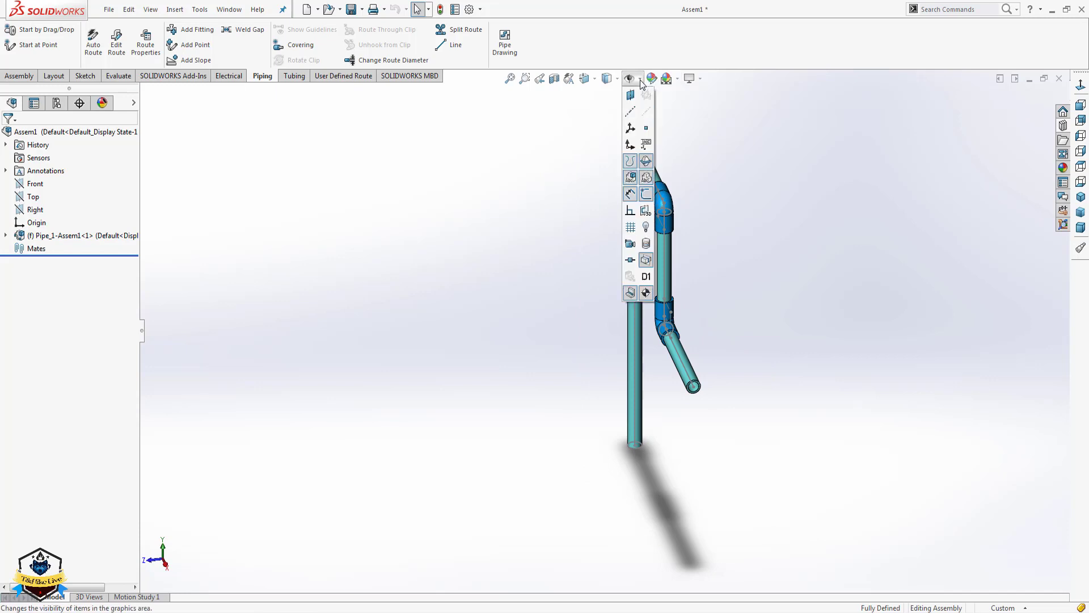
{"action": "left_click", "coordinate": [646, 194]}
{"action": "left_click", "coordinate": [689, 78]}
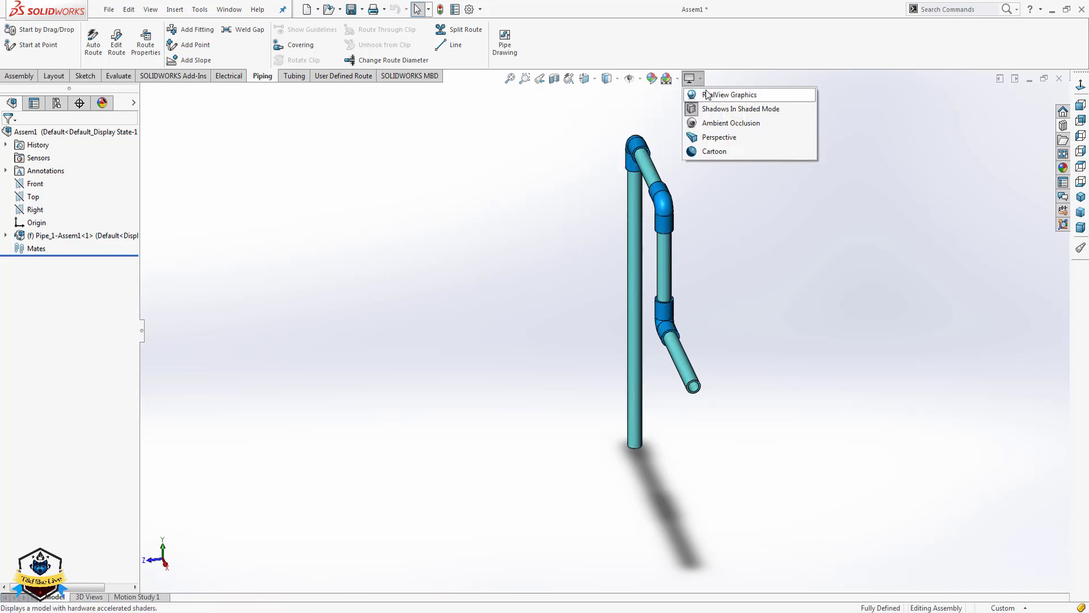
{"action": "left_click", "coordinate": [707, 95]}
Orbit and zoom around the finished pipe run to inspect it.
{"action": "middle_click_drag", "start_coordinate": [690, 223], "coordinate": [729, 219]}
{"action": "scroll", "coordinate": [689, 322], "scroll_direction": "down", "scroll_amount": 3}
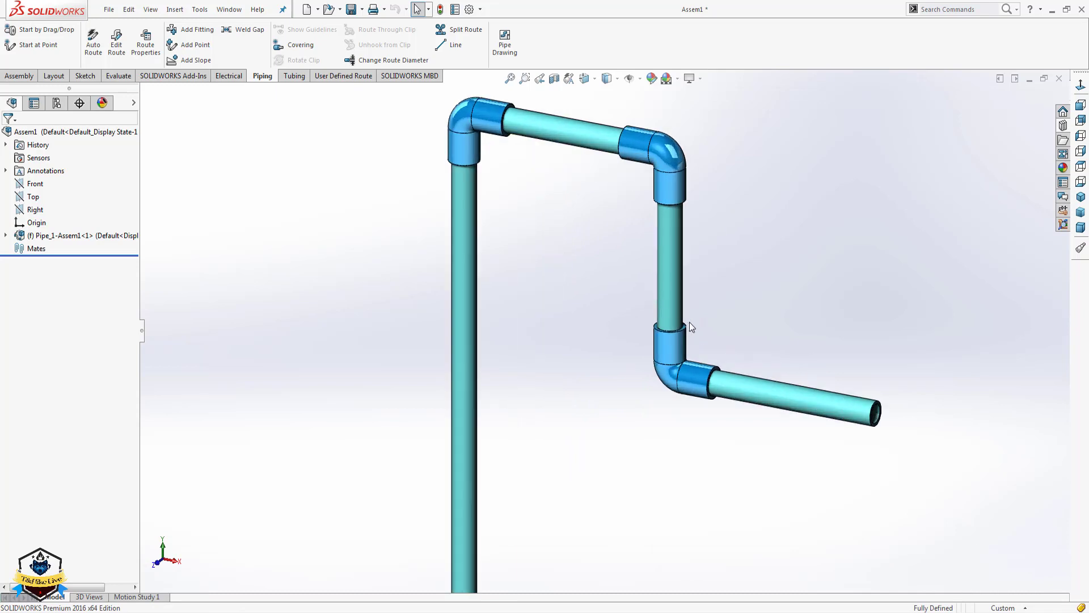
{"action": "mouse_move", "coordinate": [689, 322]}
{"action": "middle_mouse_down"}
{"action": "mouse_move", "coordinate": [607, 352]}
{"action": "mouse_move", "coordinate": [510, 323]}
{"action": "mouse_move", "coordinate": [647, 309]}
{"action": "mouse_move", "coordinate": [663, 234]}
{"action": "mouse_move", "coordinate": [802, 318]}
{"action": "middle_mouse_up"}
{"action": "scroll", "coordinate": [579, 369], "scroll_direction": "up", "scroll_amount": 3}
{"action": "mouse_move", "coordinate": [578, 370]}
{"action": "middle_mouse_down"}
{"action": "mouse_move", "coordinate": [710, 321]}
{"action": "mouse_move", "coordinate": [540, 369]}
{"action": "middle_mouse_up"}
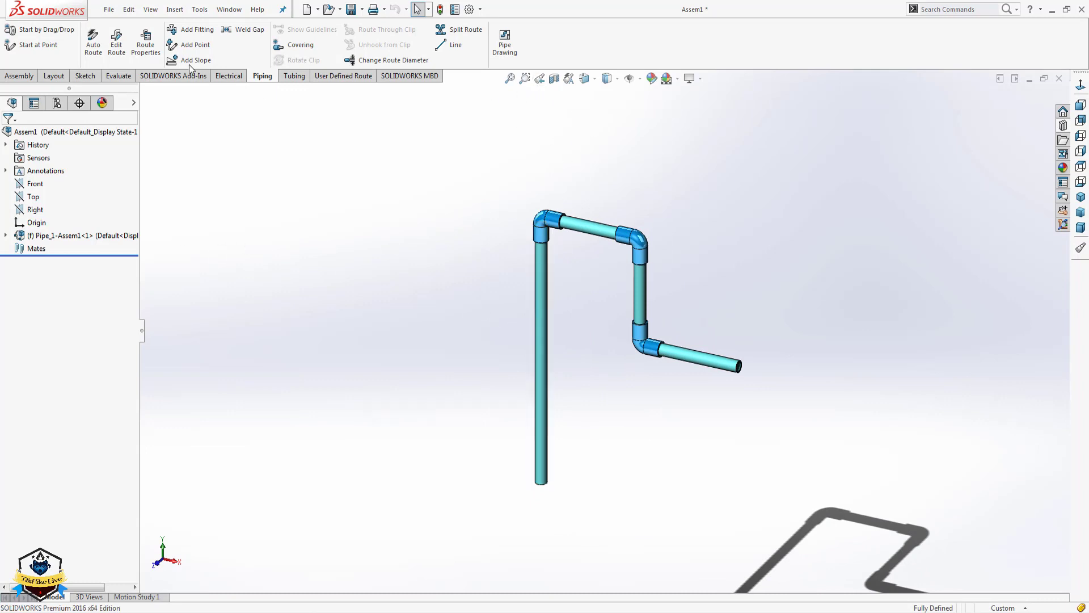
Reopen Pipe_1, set the legs to 200, 100 and 150 mm, and rebuild the route.
{"action": "left_click", "coordinate": [539, 306]}
{"action": "left_click", "coordinate": [116, 44]}
{"action": "type", "text": "200"}
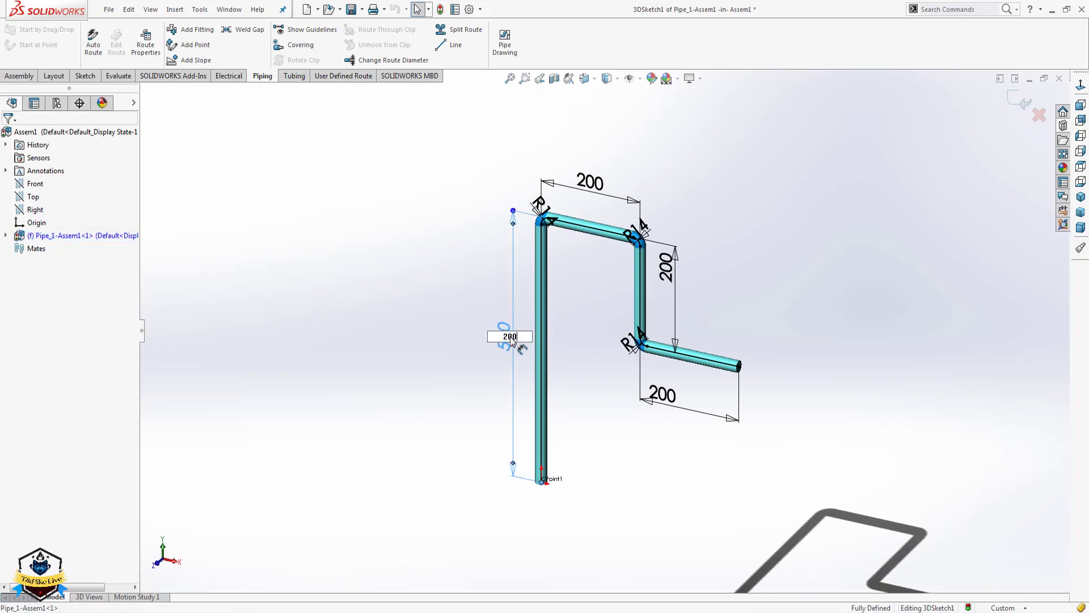
{"action": "key", "text": "Return"}
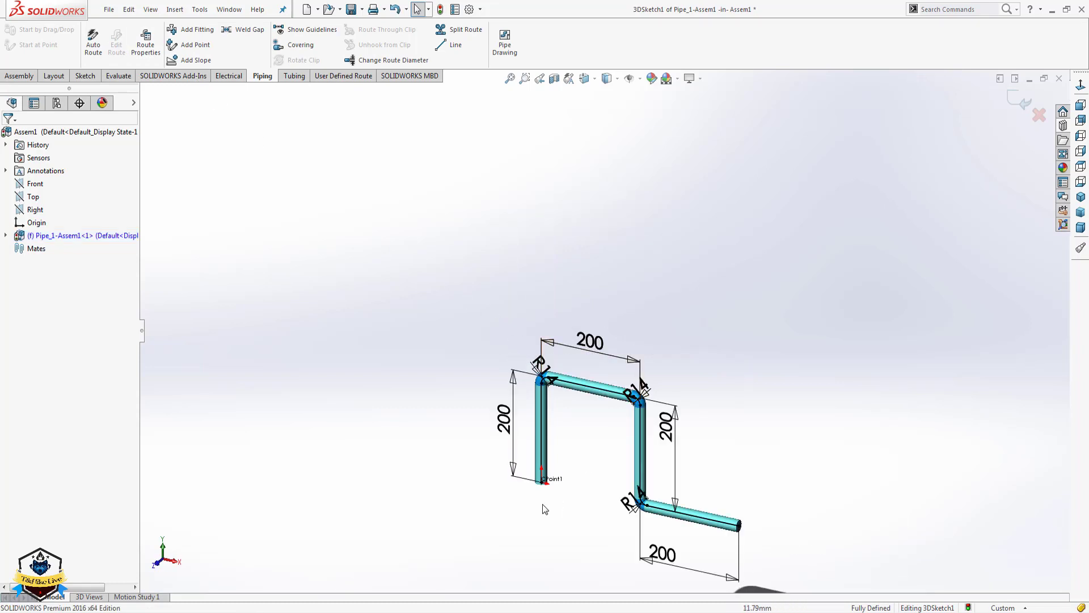
{"action": "left_click", "coordinate": [661, 558]}
{"action": "type", "text": "100"}
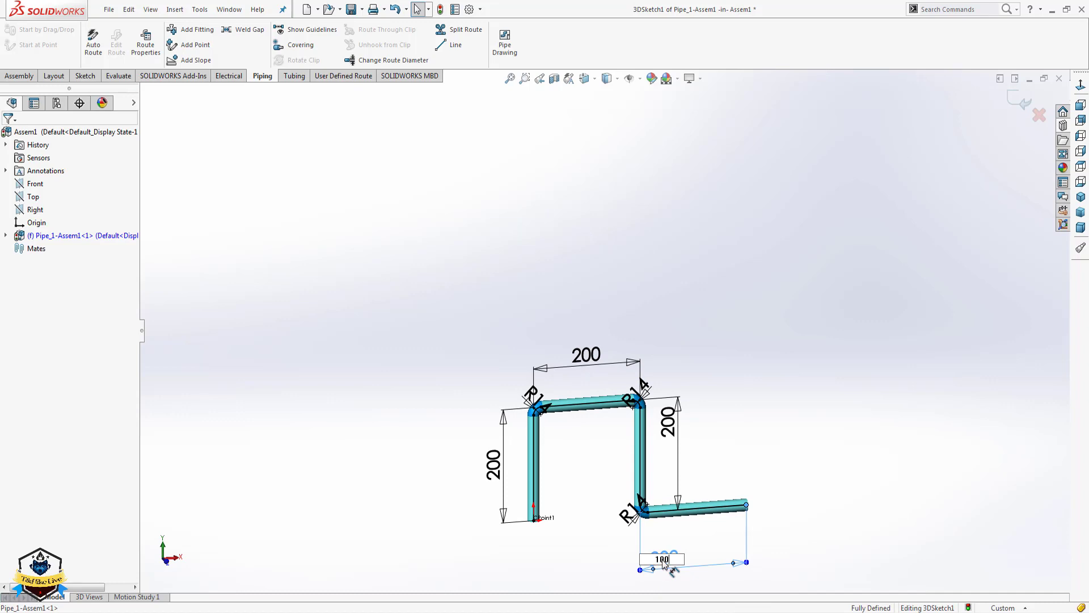
{"action": "key", "text": "Return"}
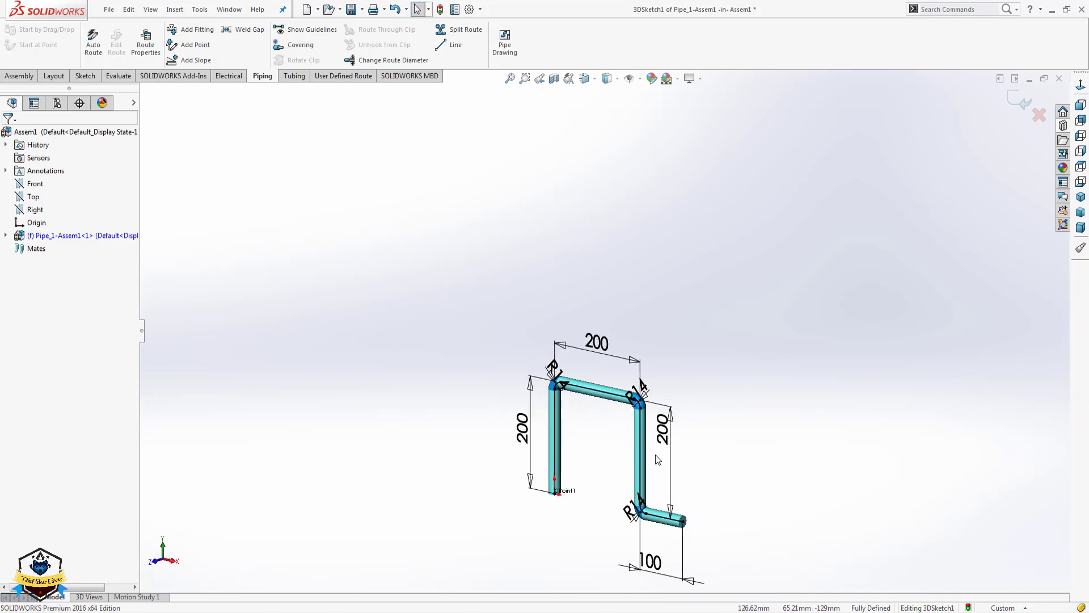
{"action": "left_click", "coordinate": [665, 440]}
{"action": "key", "text": "Return"}
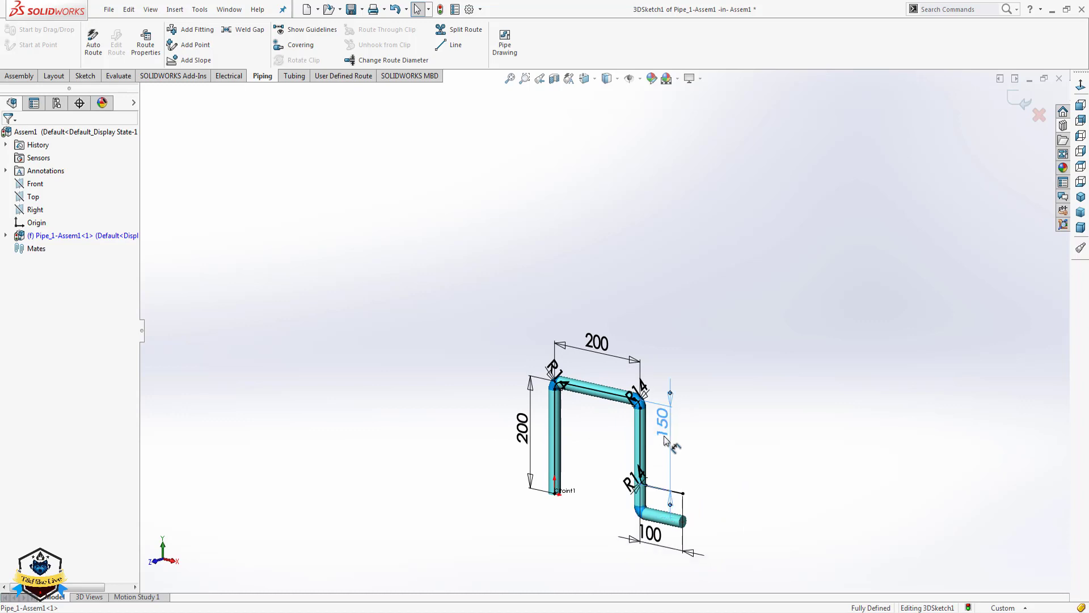
{"action": "left_click", "coordinate": [1023, 100]}
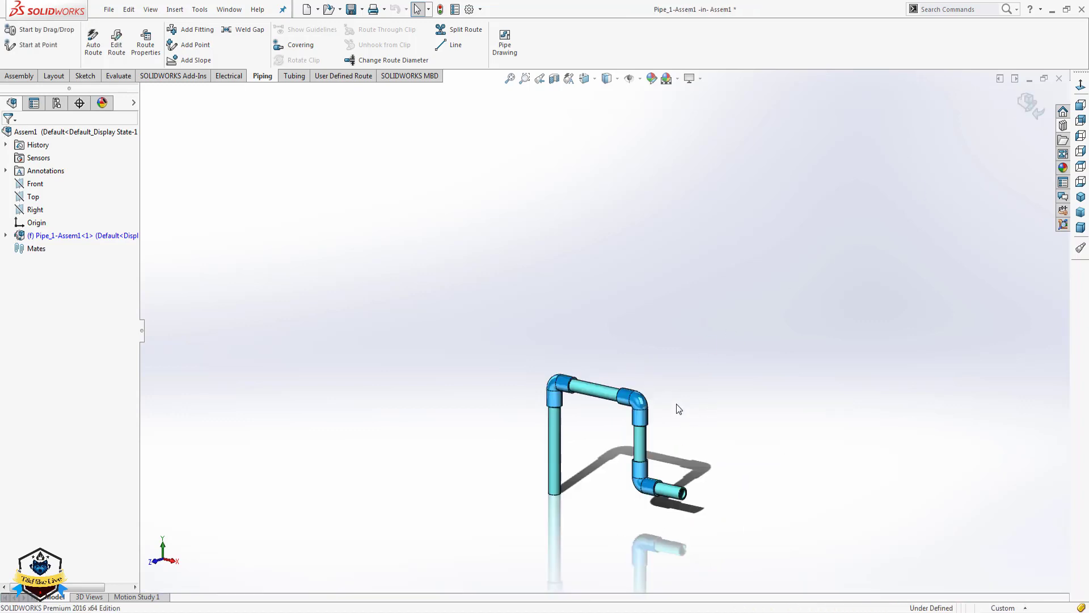
Exit the pipe subassembly edit and orbit the pipe run.
{"action": "key", "text": "f"}
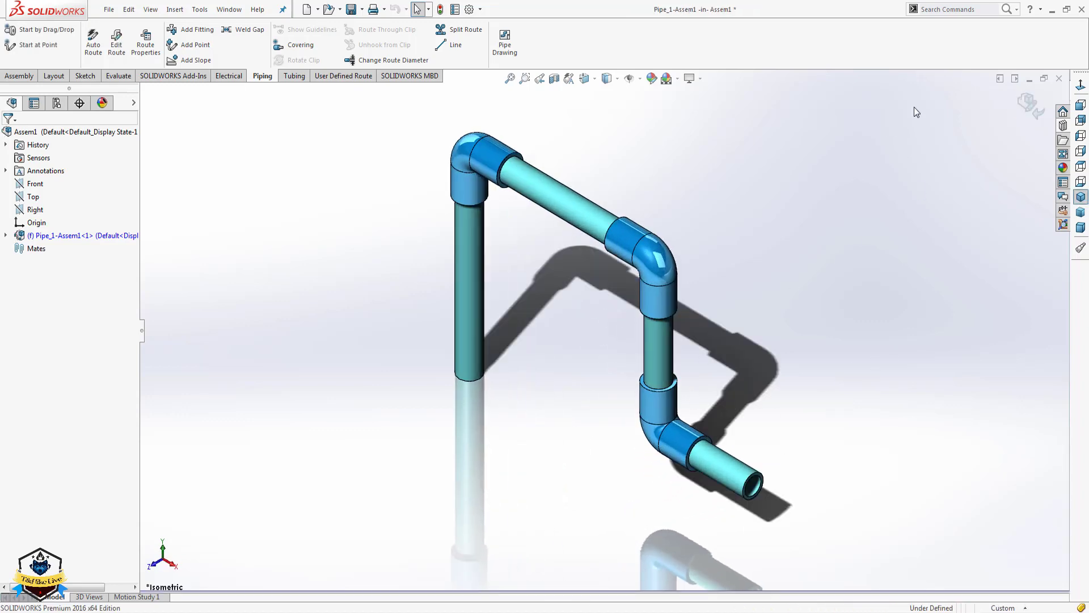
{"action": "left_click", "coordinate": [1031, 105]}
{"action": "mouse_move", "coordinate": [741, 260]}
{"action": "middle_mouse_down"}
{"action": "mouse_move", "coordinate": [892, 209]}
{"action": "mouse_move", "coordinate": [656, 233]}
{"action": "mouse_move", "coordinate": [734, 243]}
{"action": "mouse_move", "coordinate": [730, 253]}
{"action": "middle_mouse_up"}
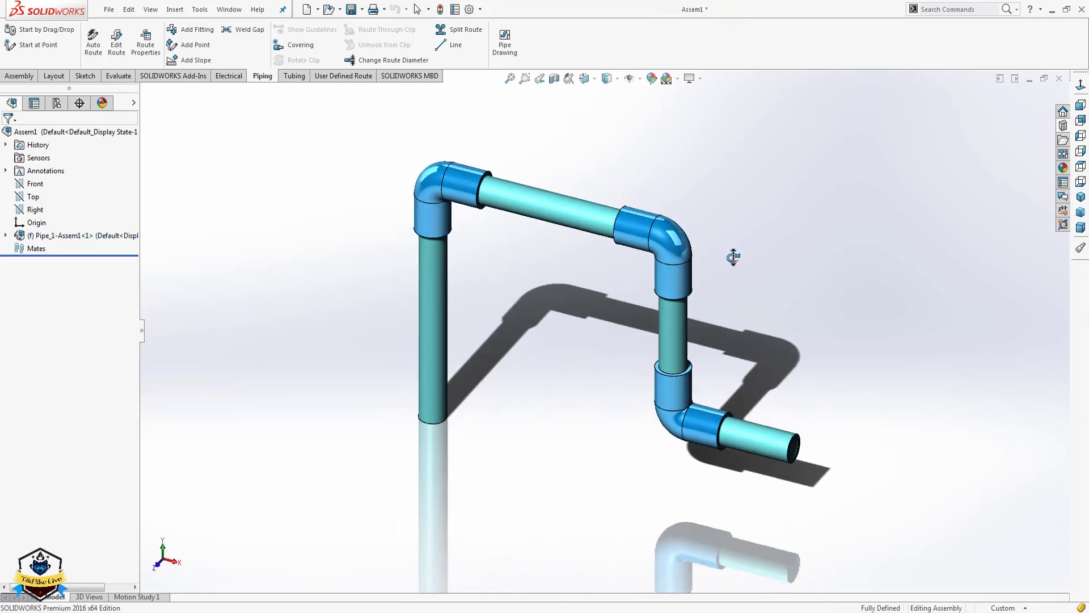
{"action": "mouse_move", "coordinate": [528, 295]}
{"action": "middle_mouse_down"}
{"action": "mouse_move", "coordinate": [563, 287]}
{"action": "mouse_move", "coordinate": [512, 270]}
{"action": "middle_mouse_up"}
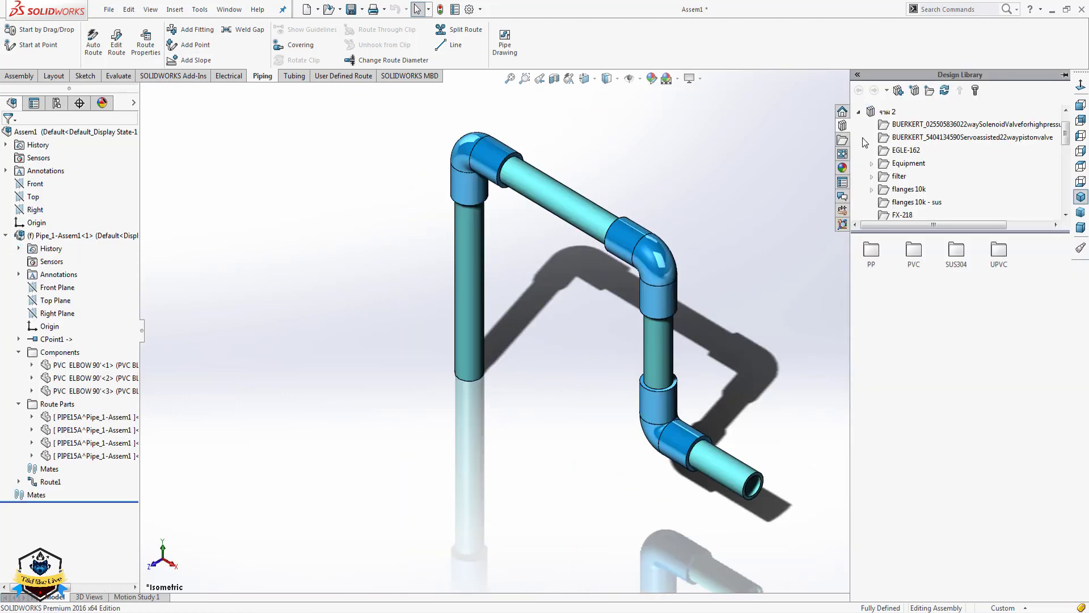
Browse the Design Library to PVC Tee and reopen the Pipe_1 route sketch.
{"action": "double_click", "coordinate": [912, 251]}
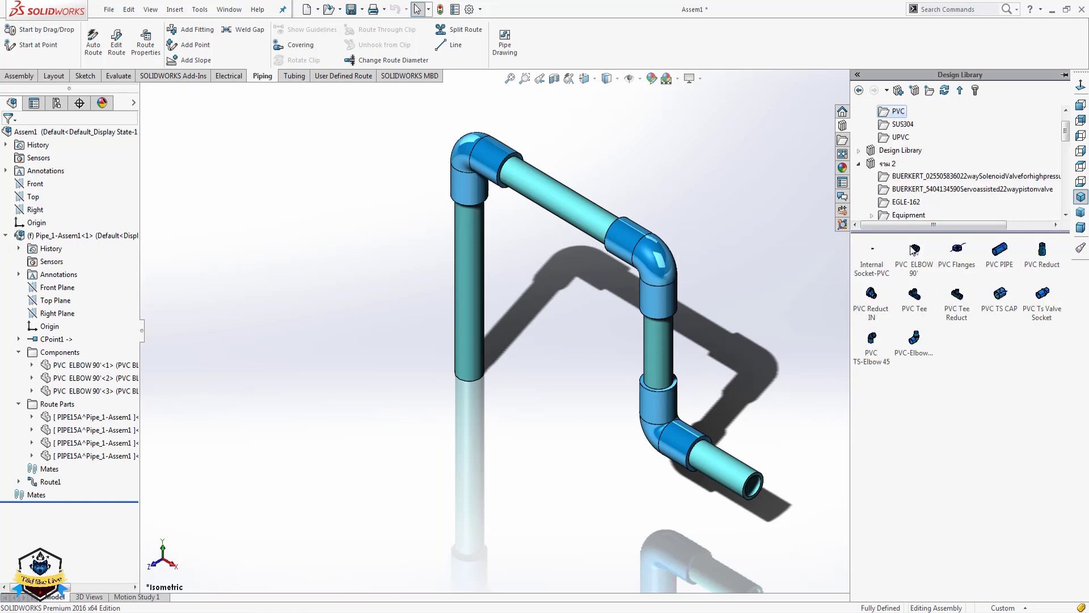
{"action": "left_click", "coordinate": [920, 299]}
{"action": "left_click_drag", "start_coordinate": [902, 293], "coordinate": [920, 301]}
{"action": "left_click", "coordinate": [116, 40]}
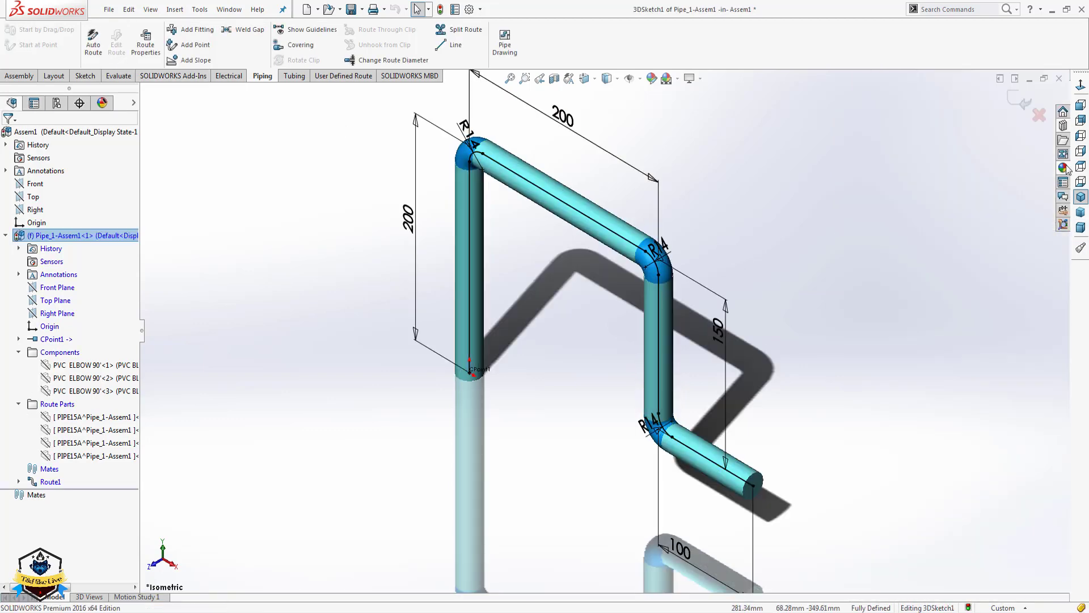
Insert a PVC Tee 15A on the middle of the top pipe run and rebuild the route.
{"action": "left_click", "coordinate": [1062, 140]}
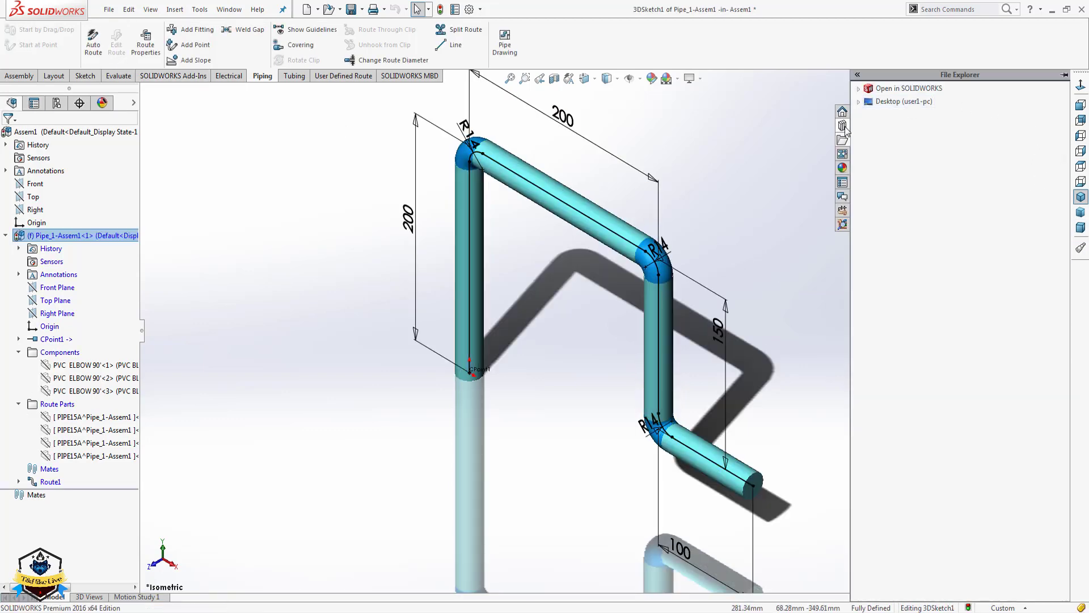
{"action": "left_click", "coordinate": [843, 126]}
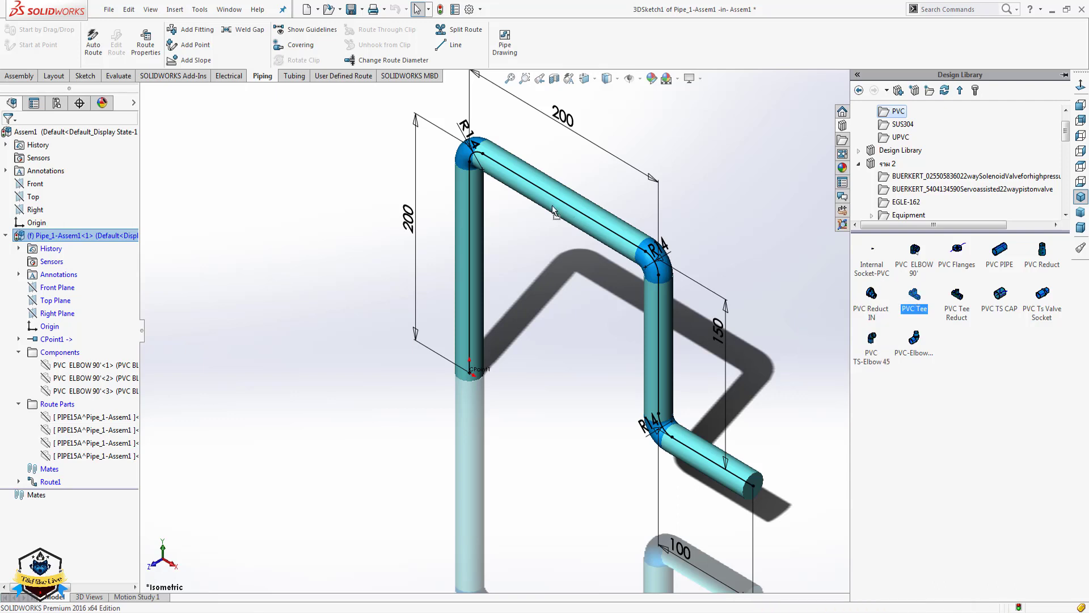
{"action": "left_click_drag", "start_coordinate": [913, 300], "coordinate": [575, 207]}
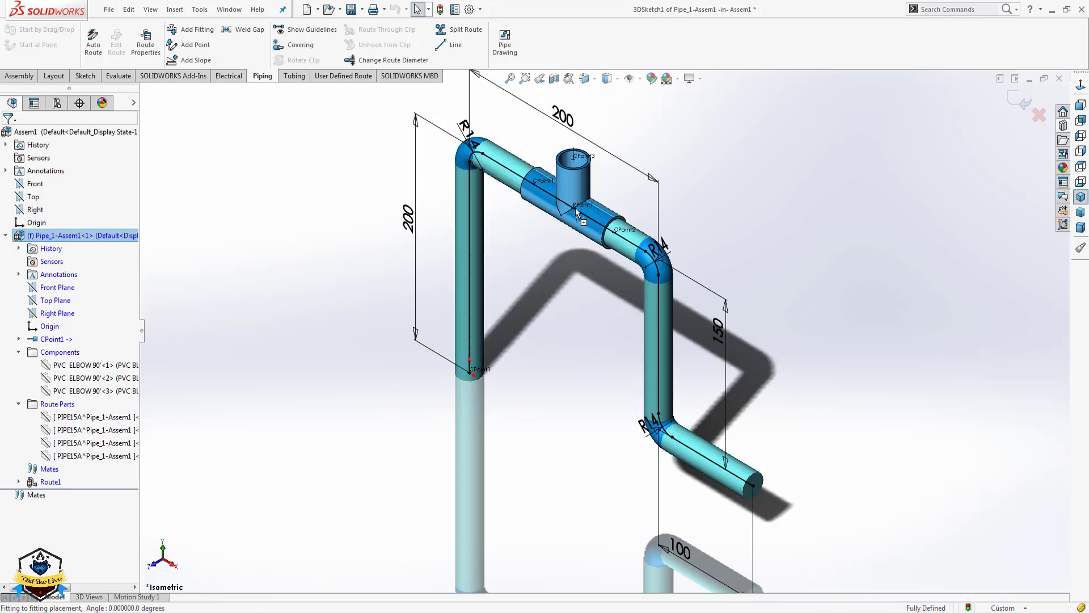
{"action": "left_click", "coordinate": [499, 290]}
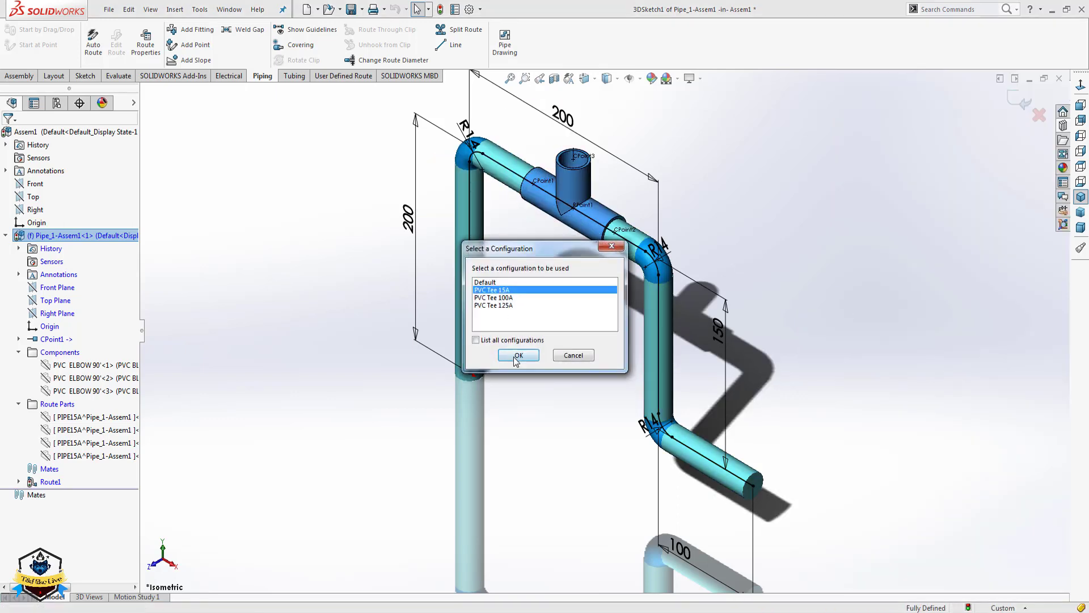
{"action": "left_click", "coordinate": [517, 356]}
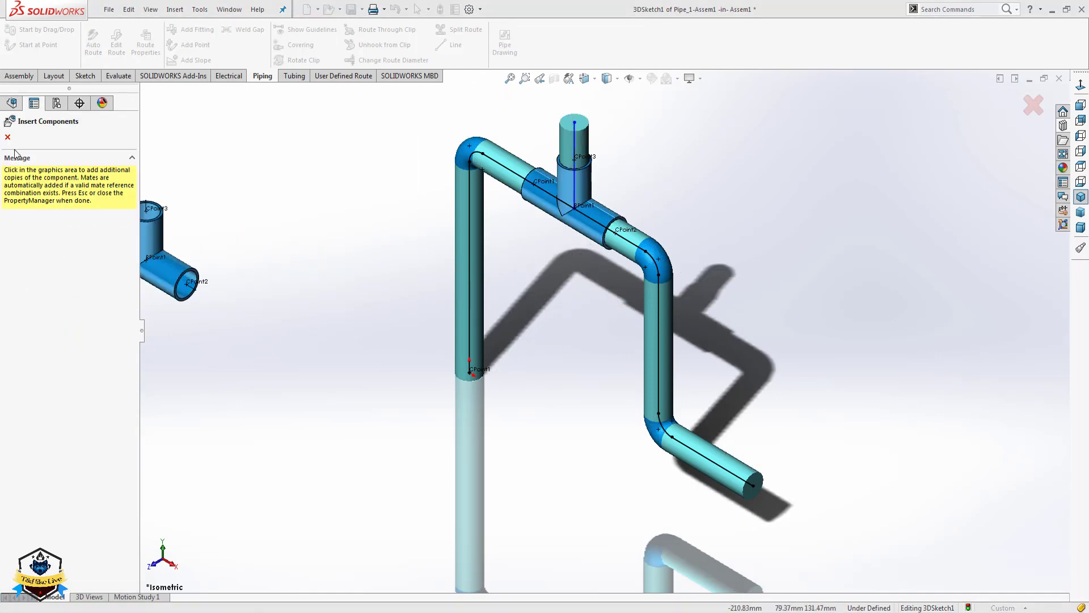
{"action": "left_click", "coordinate": [8, 137]}
{"action": "left_click", "coordinate": [1031, 103]}
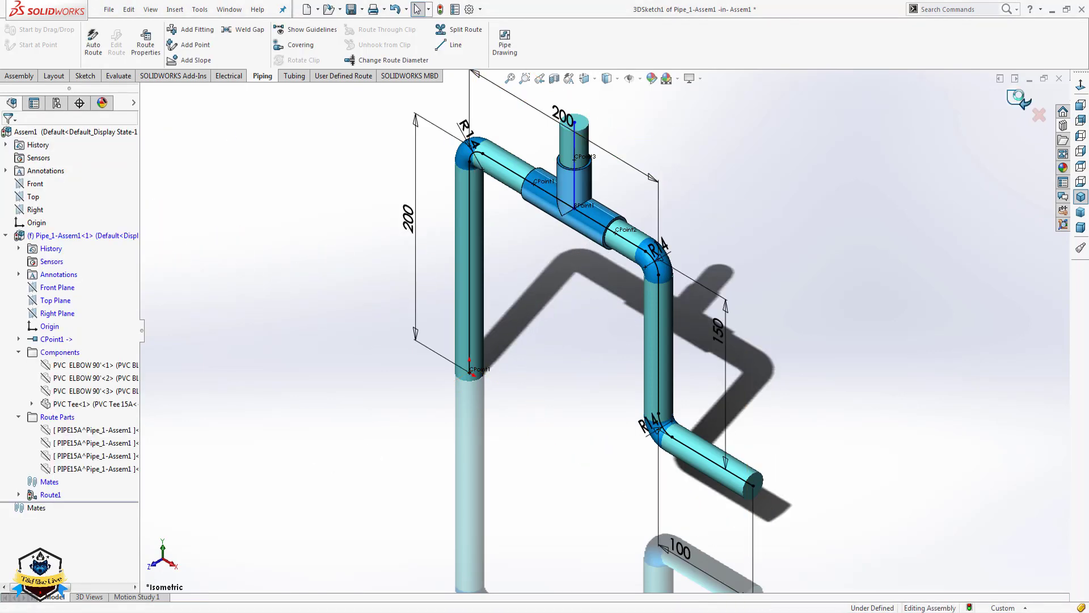
{"action": "mouse_move", "coordinate": [717, 270]}
{"action": "middle_mouse_down"}
{"action": "mouse_move", "coordinate": [631, 123]}
{"action": "mouse_move", "coordinate": [800, 260]}
{"action": "middle_mouse_up"}
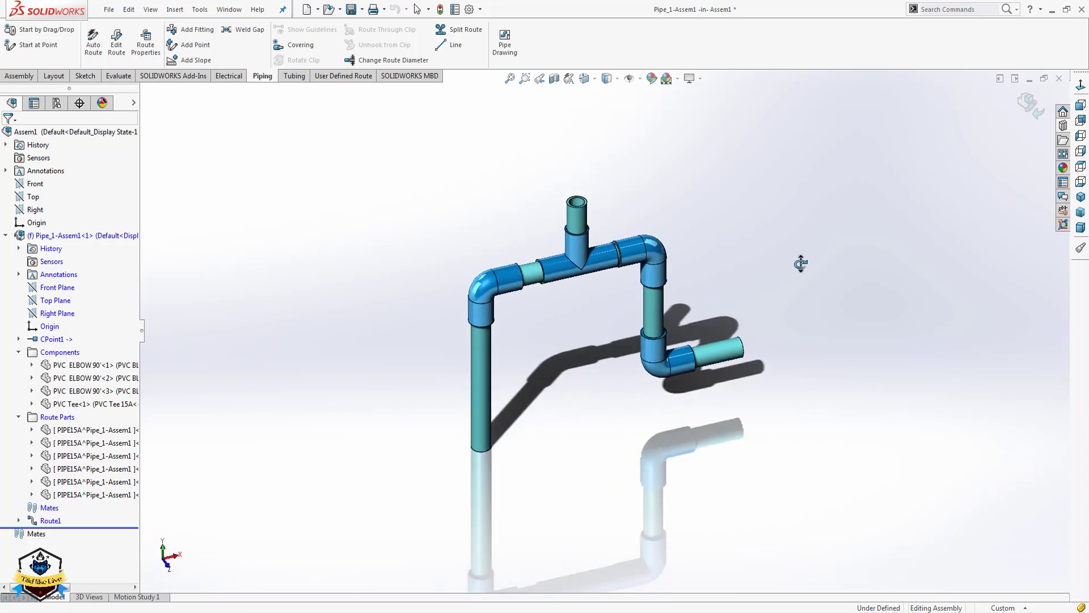
Exit the pipe subassembly edit and reopen the route for editing.
{"action": "left_click", "coordinate": [1031, 104]}
{"action": "left_click", "coordinate": [1063, 126]}
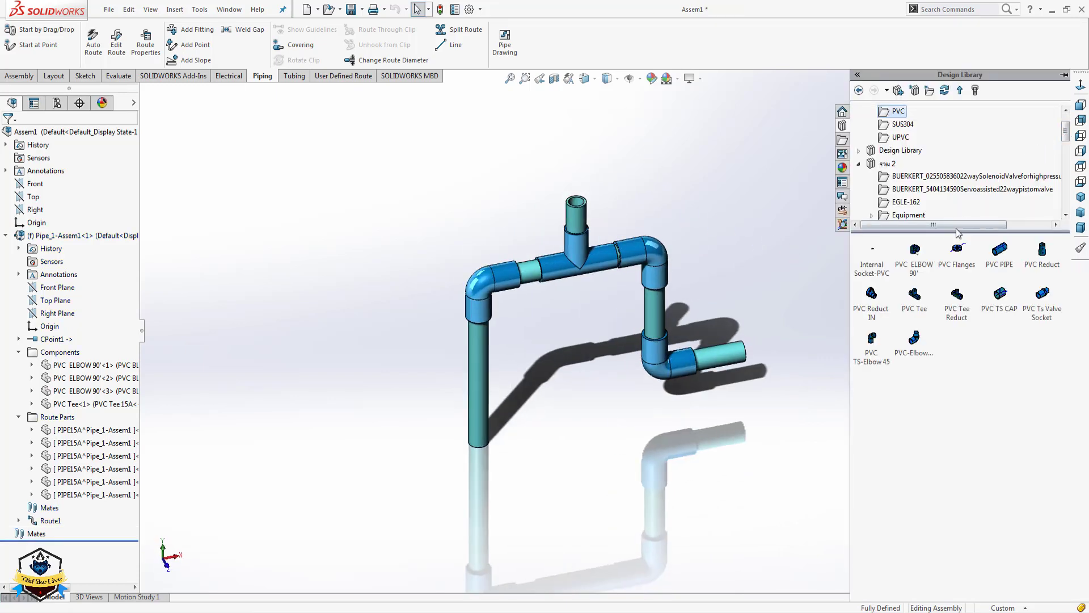
{"action": "left_click", "coordinate": [116, 45]}
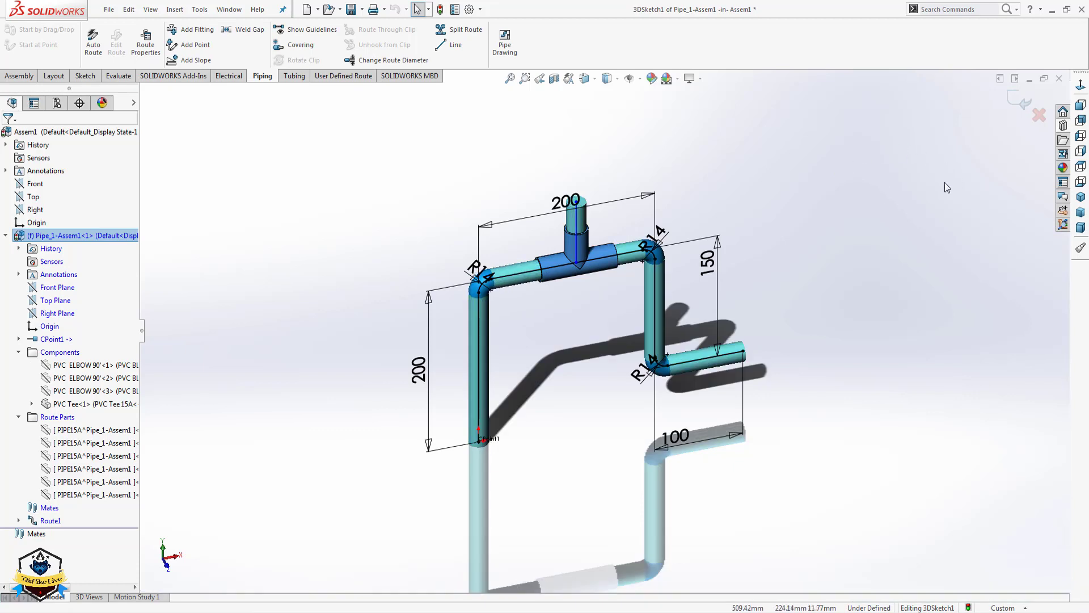
Browse the Design Library's Equipment and filter folders, then return to the PVC fittings.
{"action": "left_click", "coordinate": [1063, 127]}
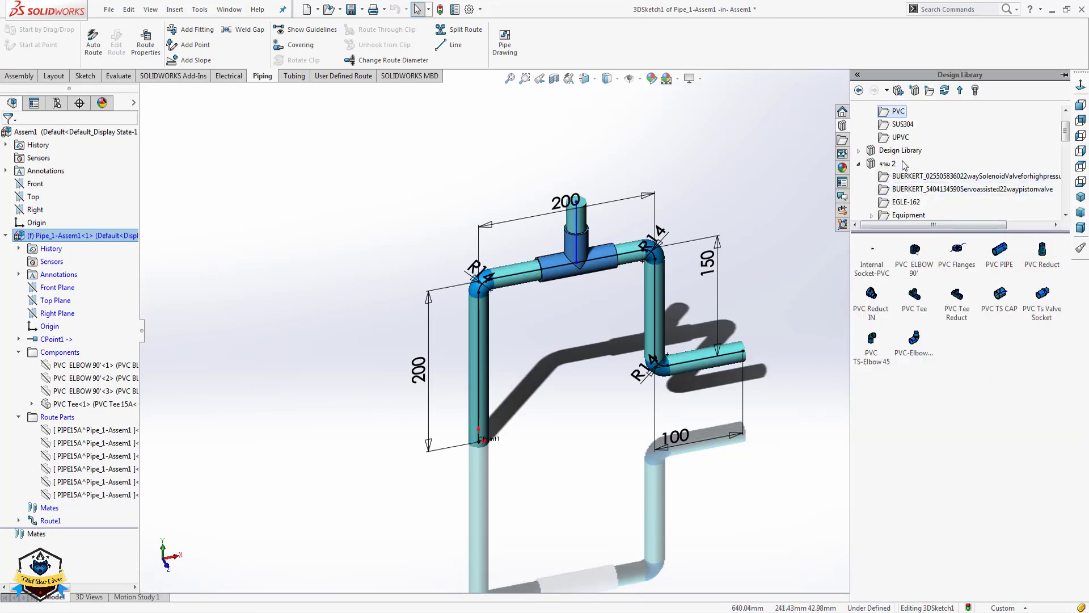
{"action": "scroll", "coordinate": [903, 159], "scroll_direction": "up", "scroll_amount": 1}
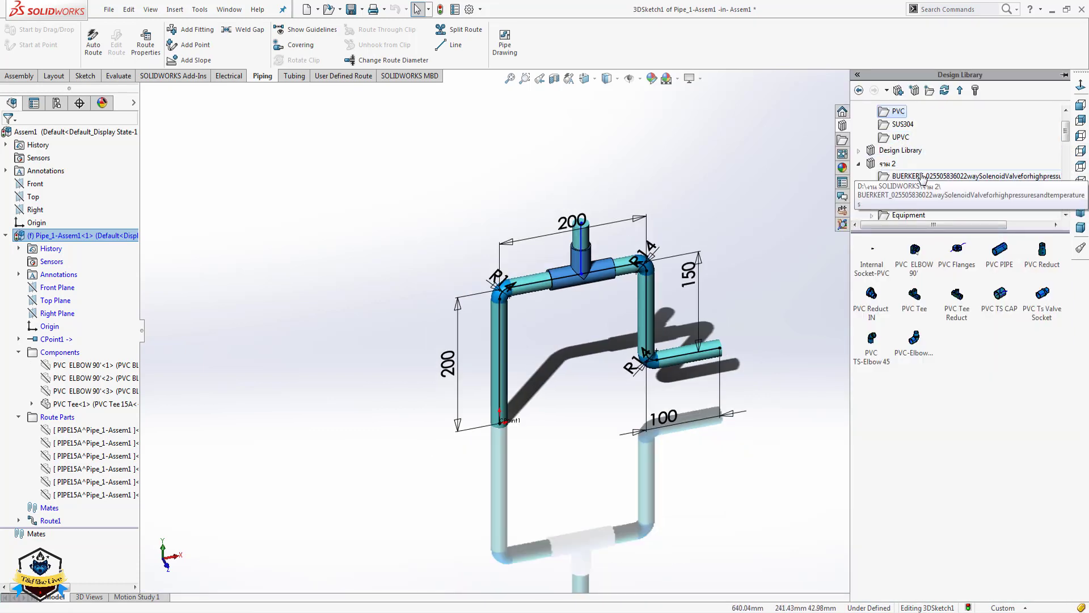
{"action": "scroll", "coordinate": [893, 138], "scroll_direction": "up", "scroll_amount": 1}
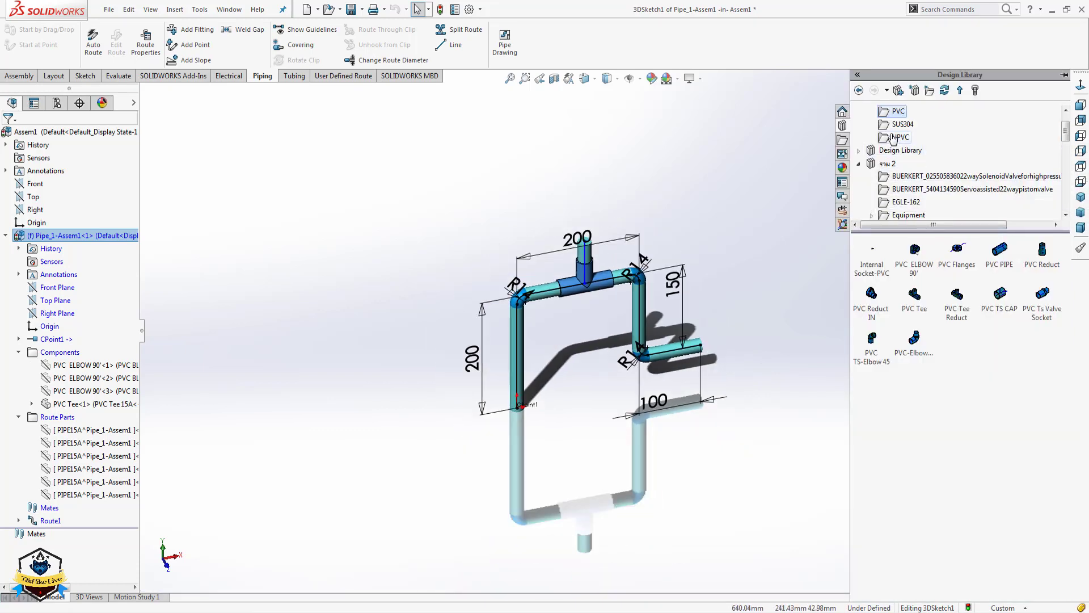
{"action": "left_click", "coordinate": [908, 215]}
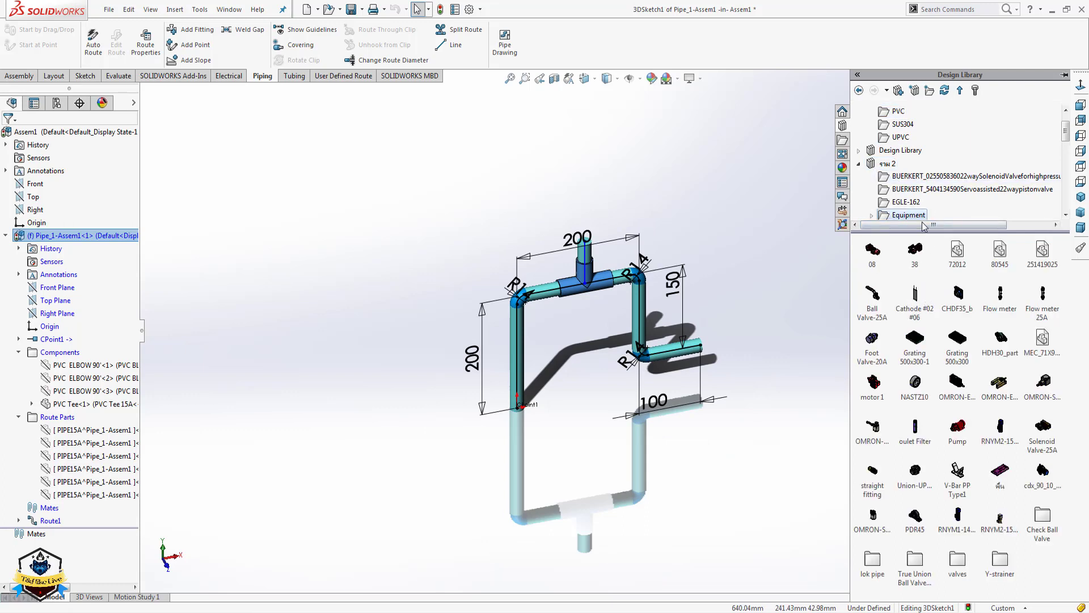
{"action": "scroll", "coordinate": [919, 216], "scroll_direction": "down", "scroll_amount": 1}
{"action": "left_click", "coordinate": [888, 191]}
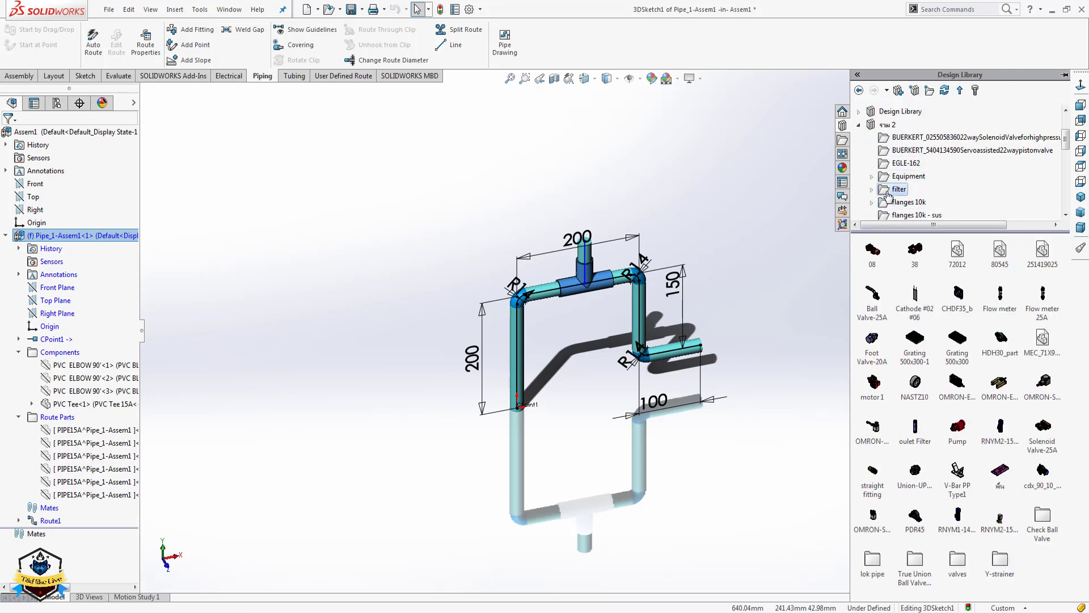
{"action": "scroll", "coordinate": [902, 176], "scroll_direction": "up", "scroll_amount": 2}
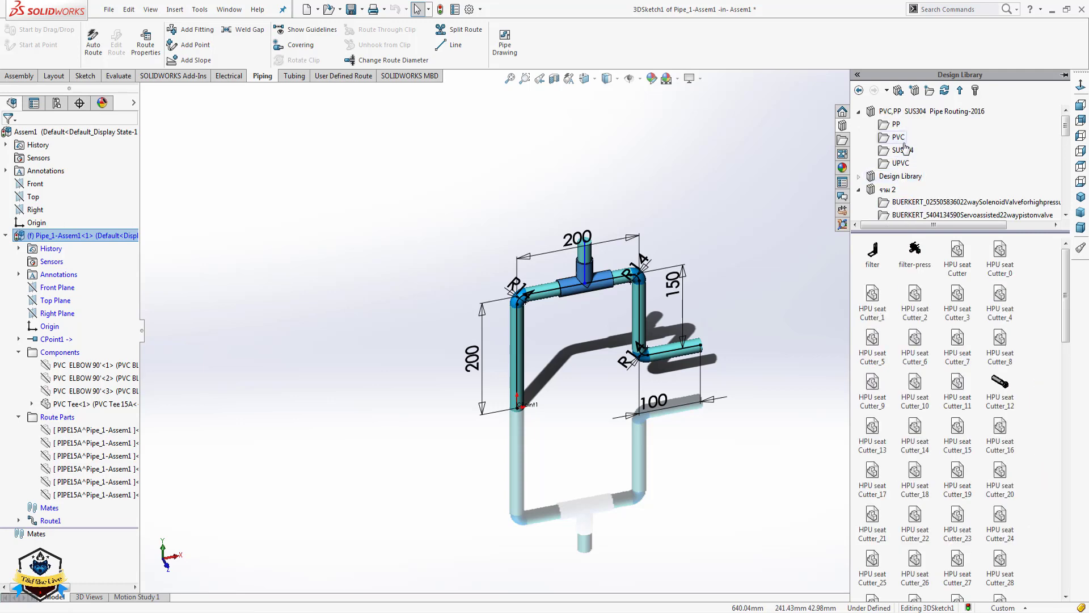
{"action": "left_click", "coordinate": [901, 138]}
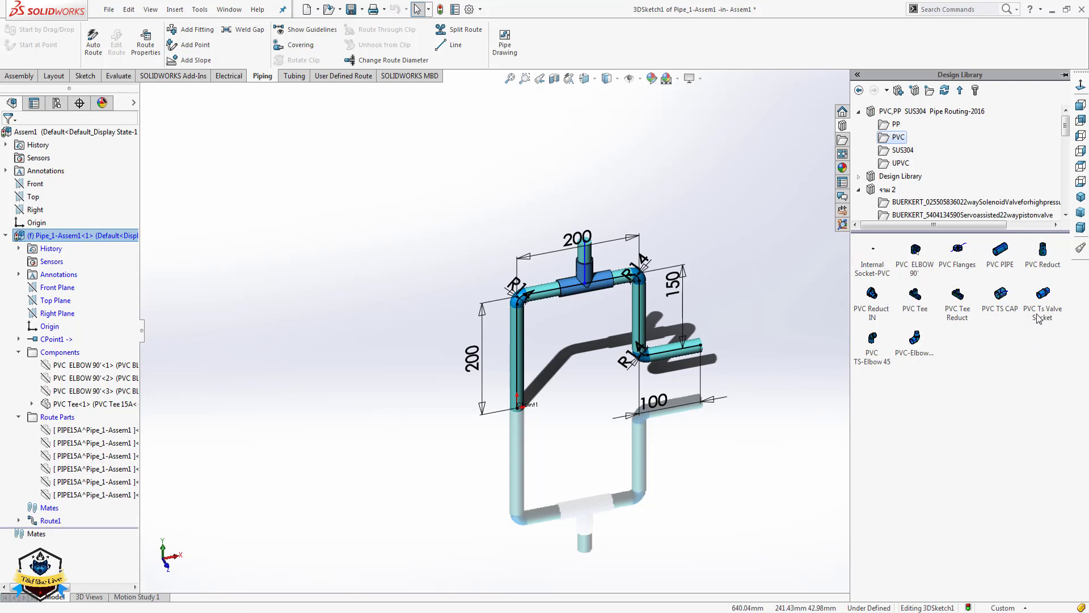
Cap the short pipe's open end with a PVC Flanges 15A fitting and finish the route.
{"action": "left_click_drag", "start_coordinate": [952, 254], "coordinate": [699, 352]}
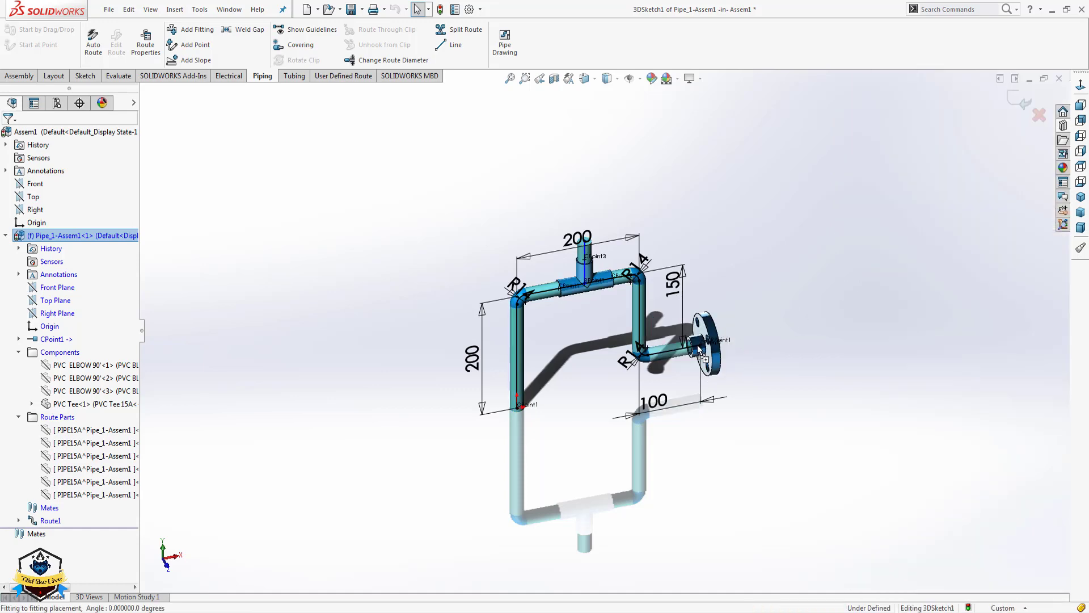
{"action": "left_click", "coordinate": [520, 351]}
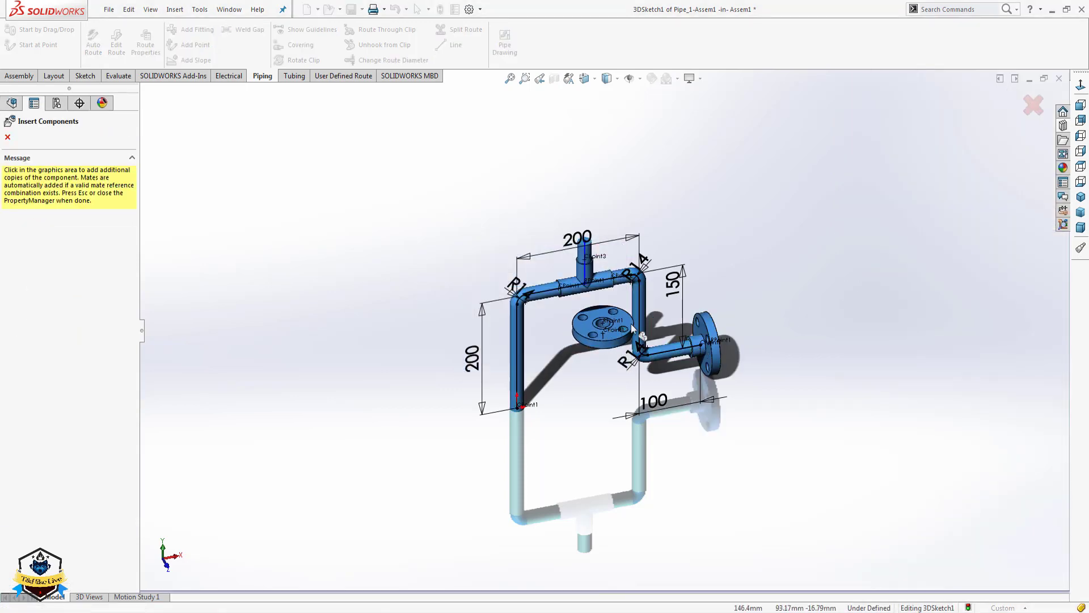
{"action": "left_click", "coordinate": [6, 137]}
{"action": "left_click", "coordinate": [1019, 101]}
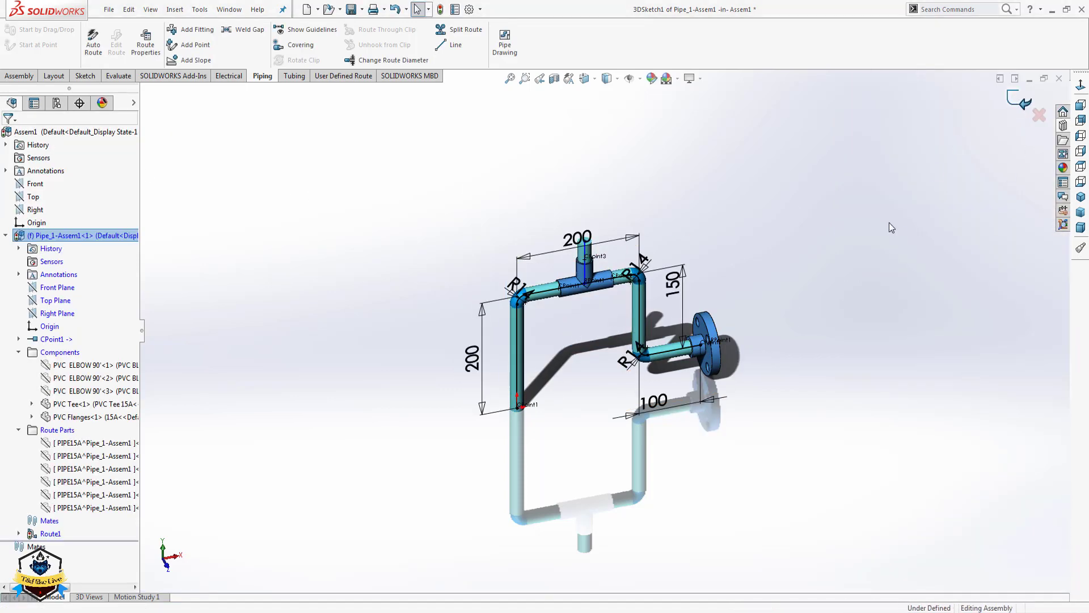
{"action": "key", "text": "ctrl+4"}
{"action": "mouse_move", "coordinate": [1009, 129]}
{"action": "middle_mouse_down"}
{"action": "mouse_move", "coordinate": [729, 499]}
{"action": "mouse_move", "coordinate": [596, 455]}
{"action": "mouse_move", "coordinate": [766, 443]}
{"action": "mouse_move", "coordinate": [919, 412]}
{"action": "mouse_move", "coordinate": [737, 244]}
{"action": "mouse_move", "coordinate": [567, 233]}
{"action": "mouse_move", "coordinate": [850, 232]}
{"action": "middle_mouse_up"}
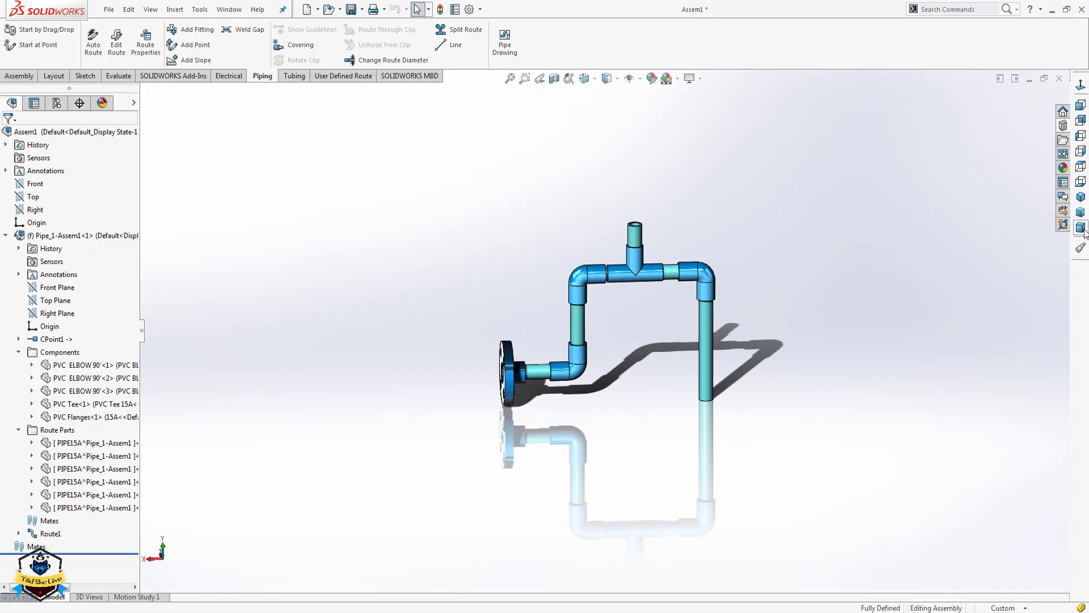